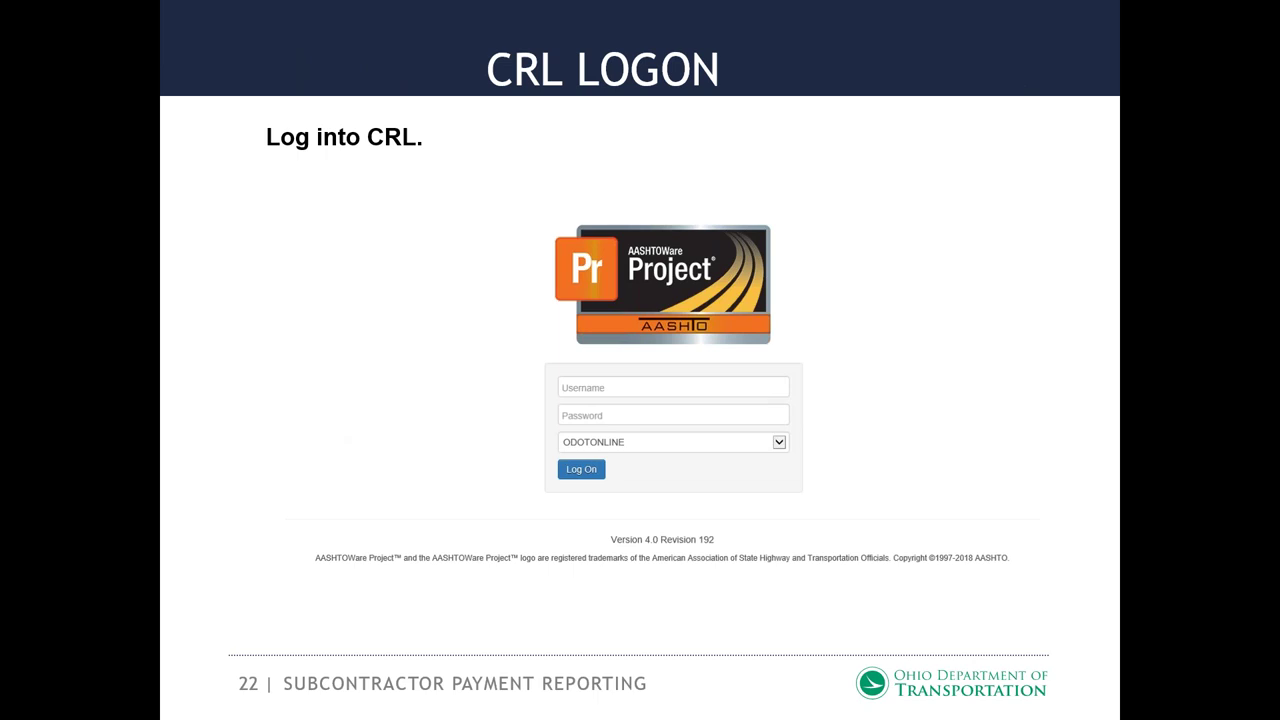
End the slide show, switch to the AASHTOWare Project logon page and fill in the saved contractor username and password
key("Escape")
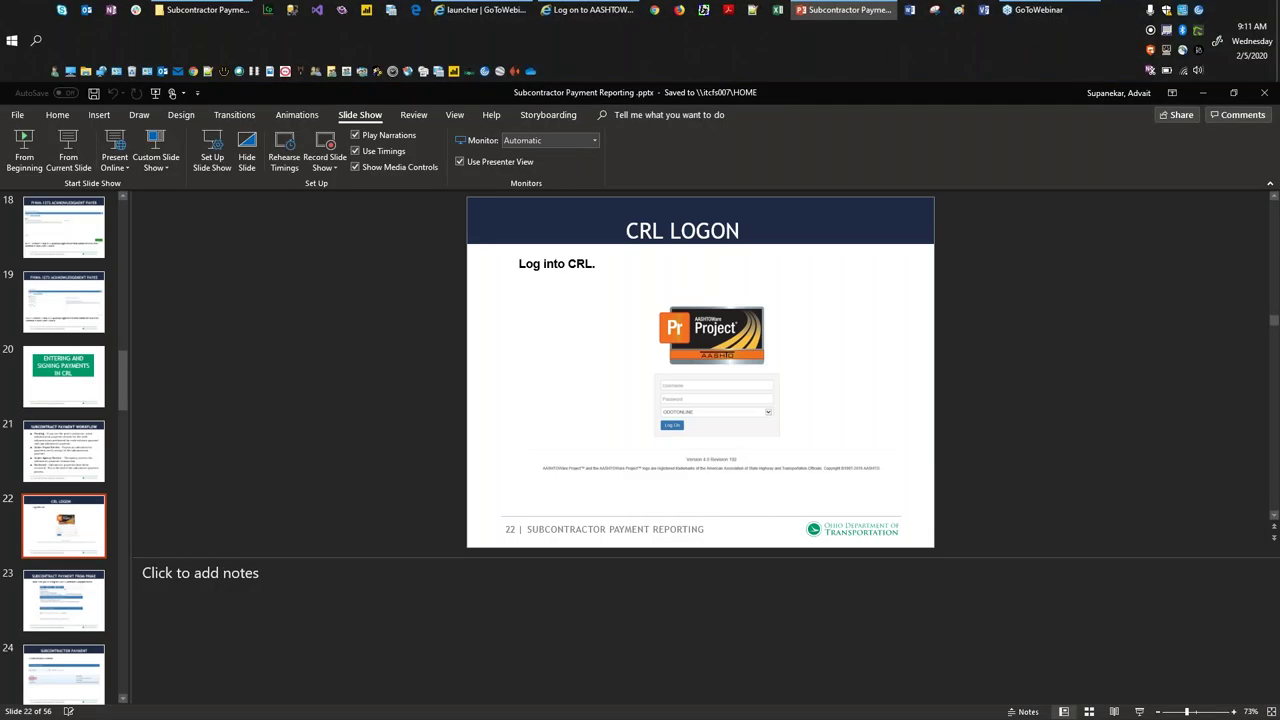
left_click(589, 12)
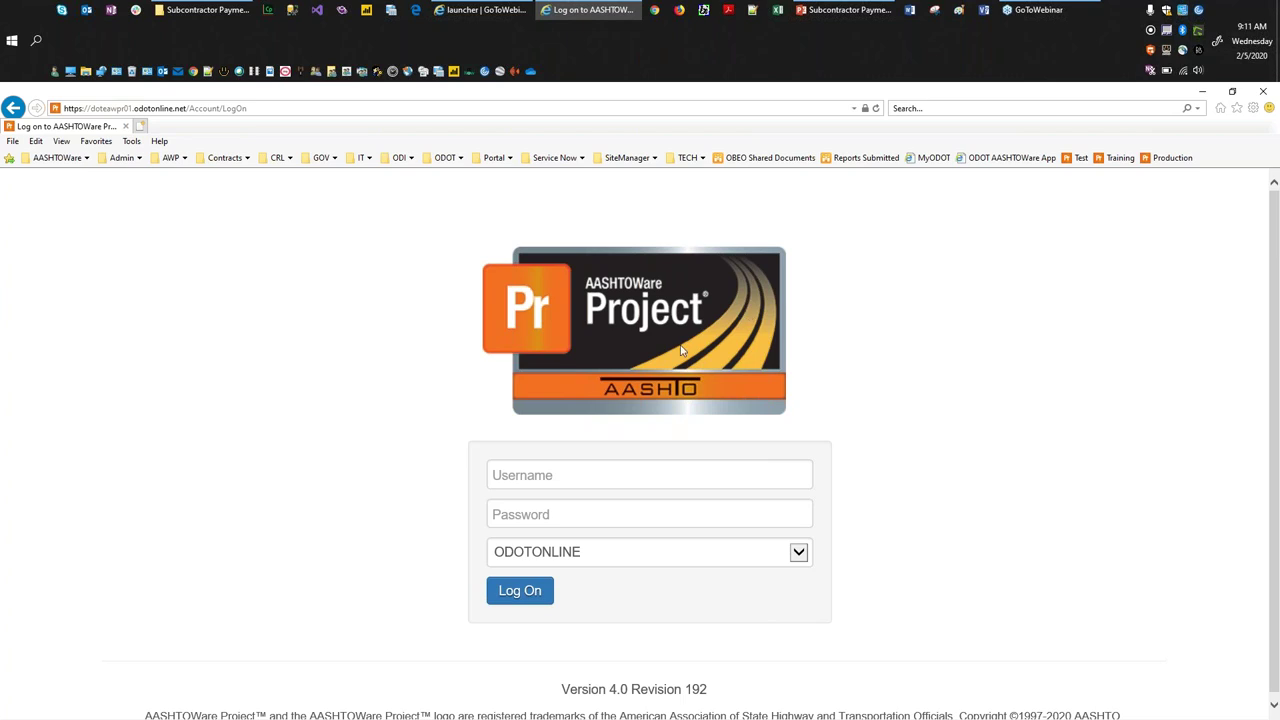
left_click(619, 476)
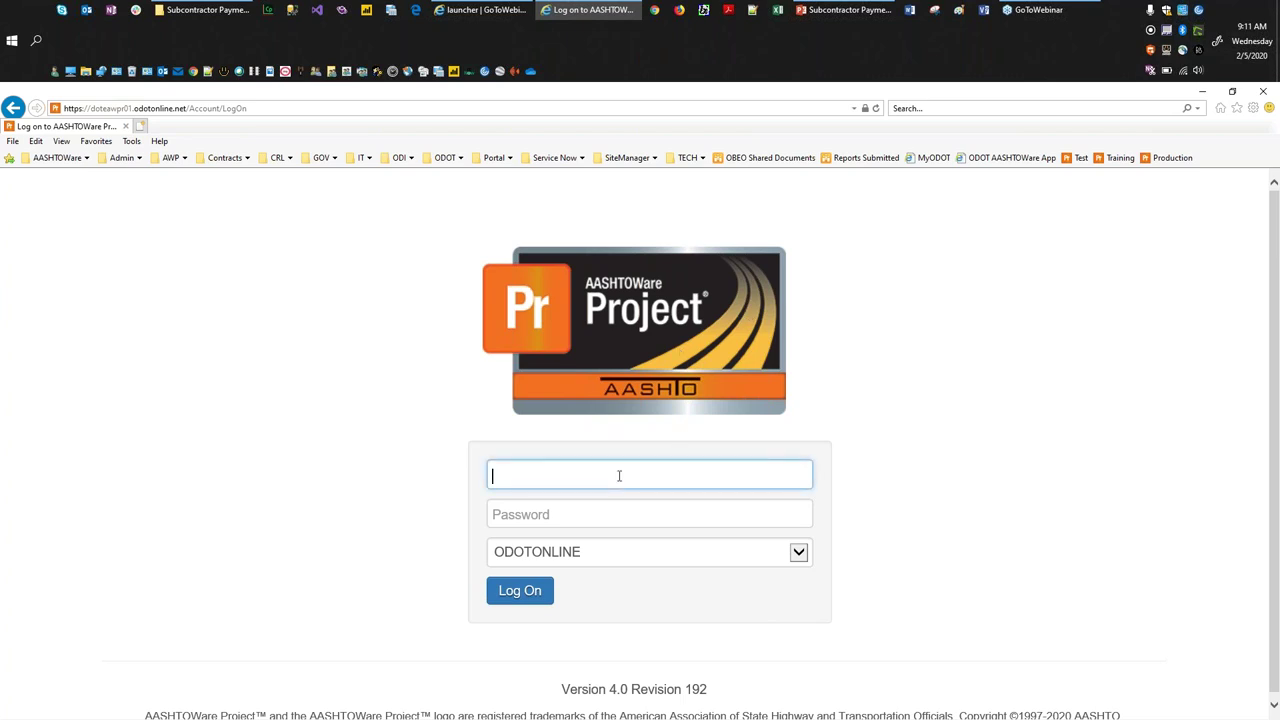
type("p")
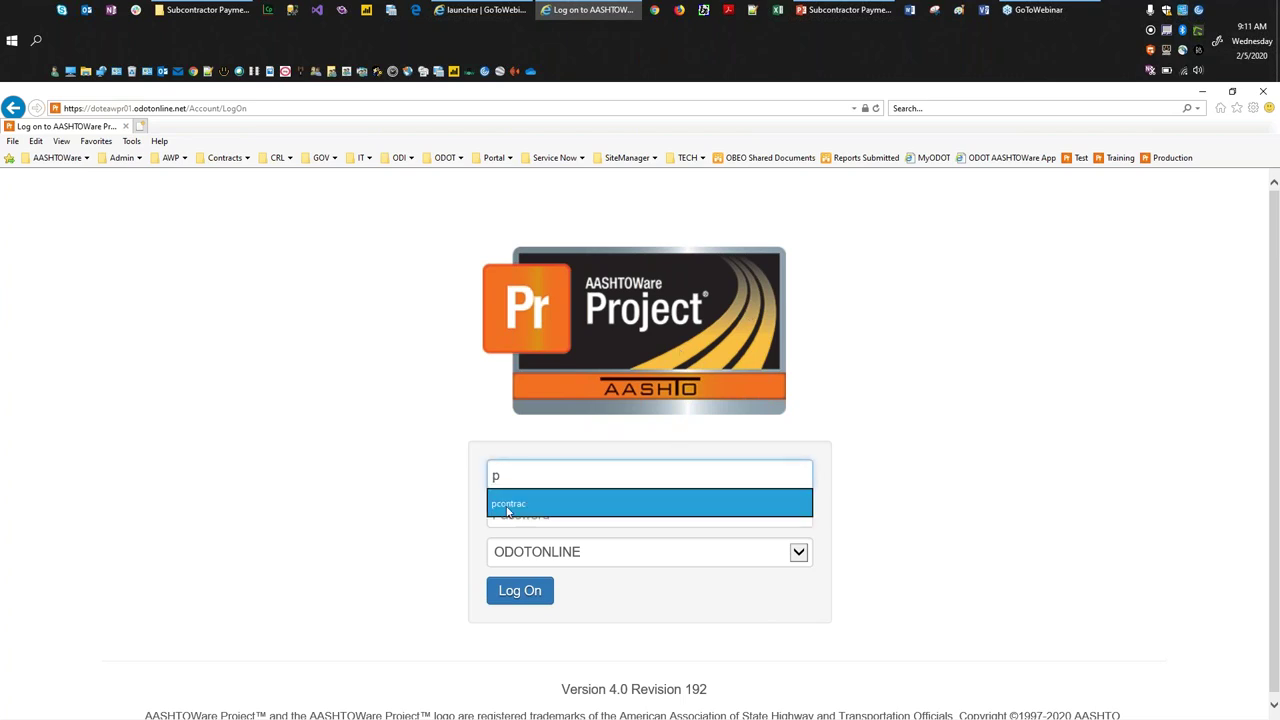
key("Down")
key("Return")
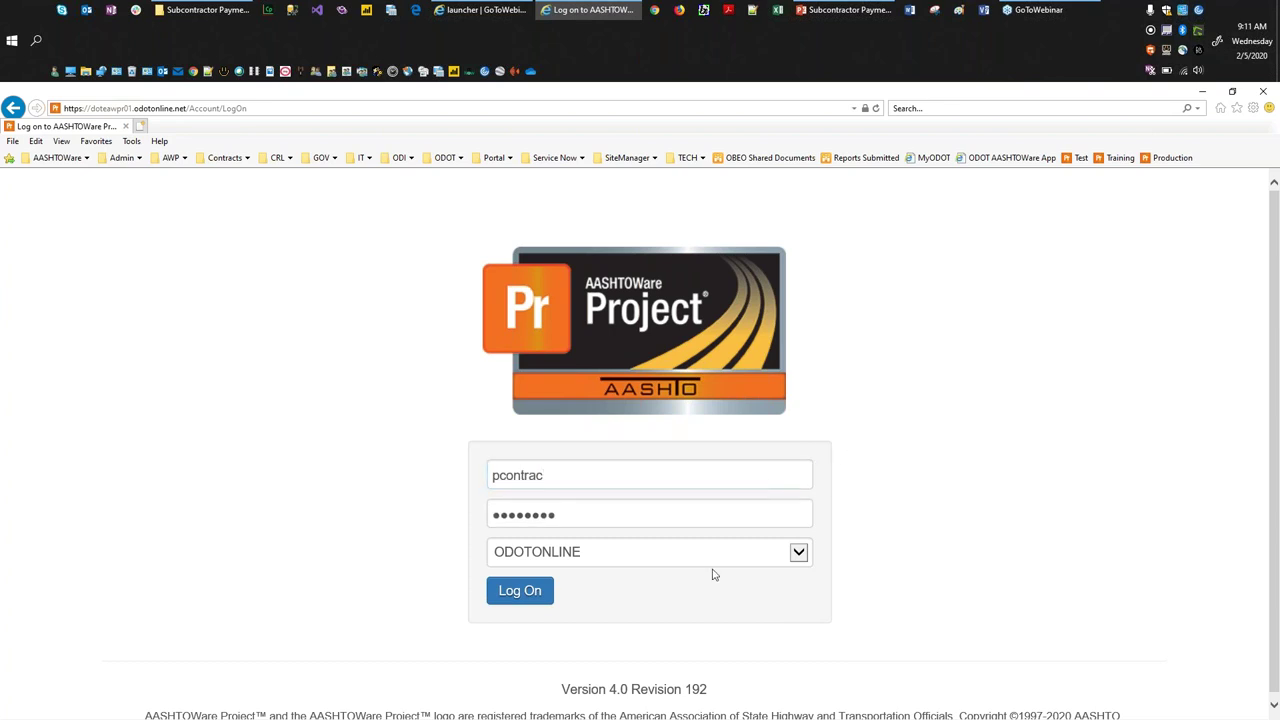
left_click(620, 512)
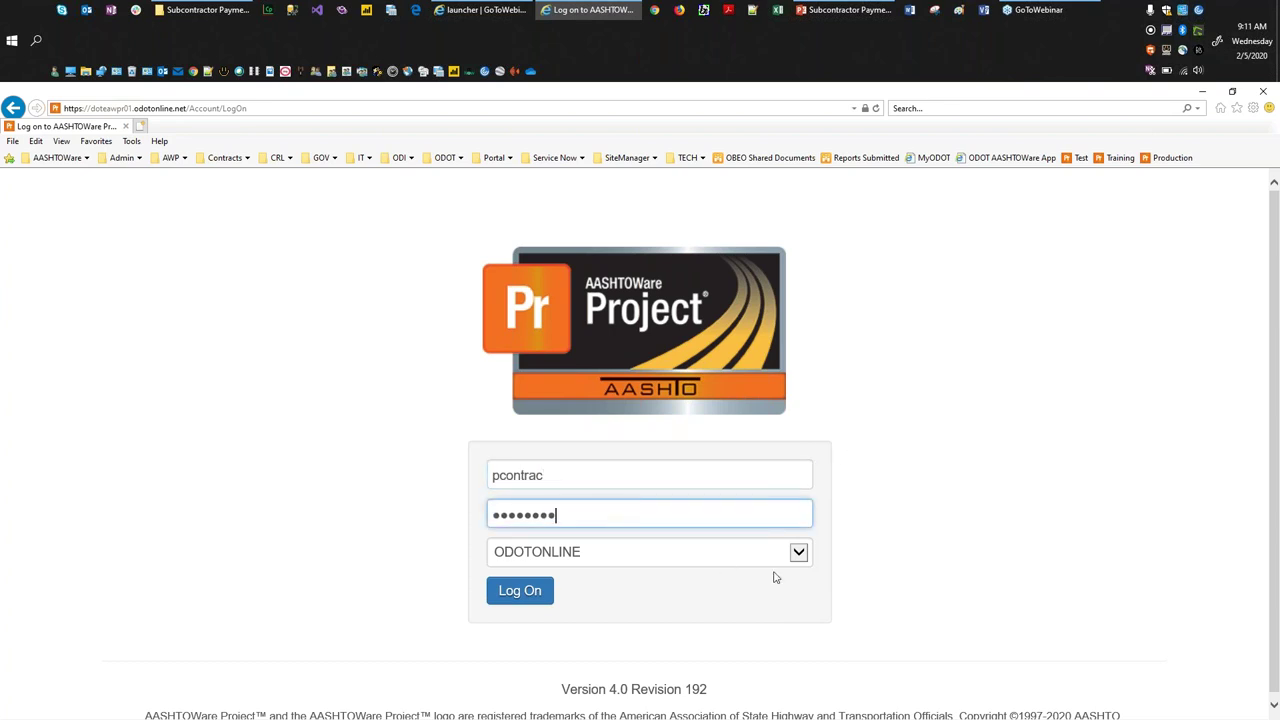
Keep ODOTONLINE as the logon domain and log on
left_click(799, 555)
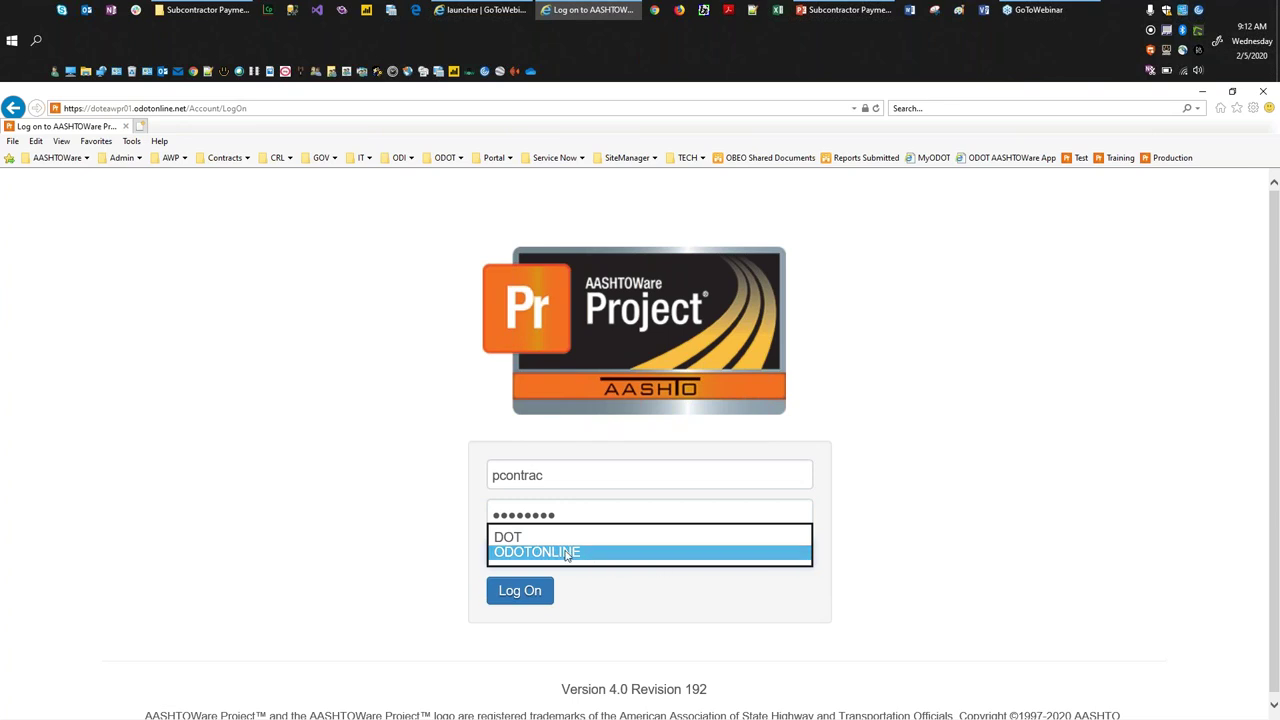
left_click(893, 495)
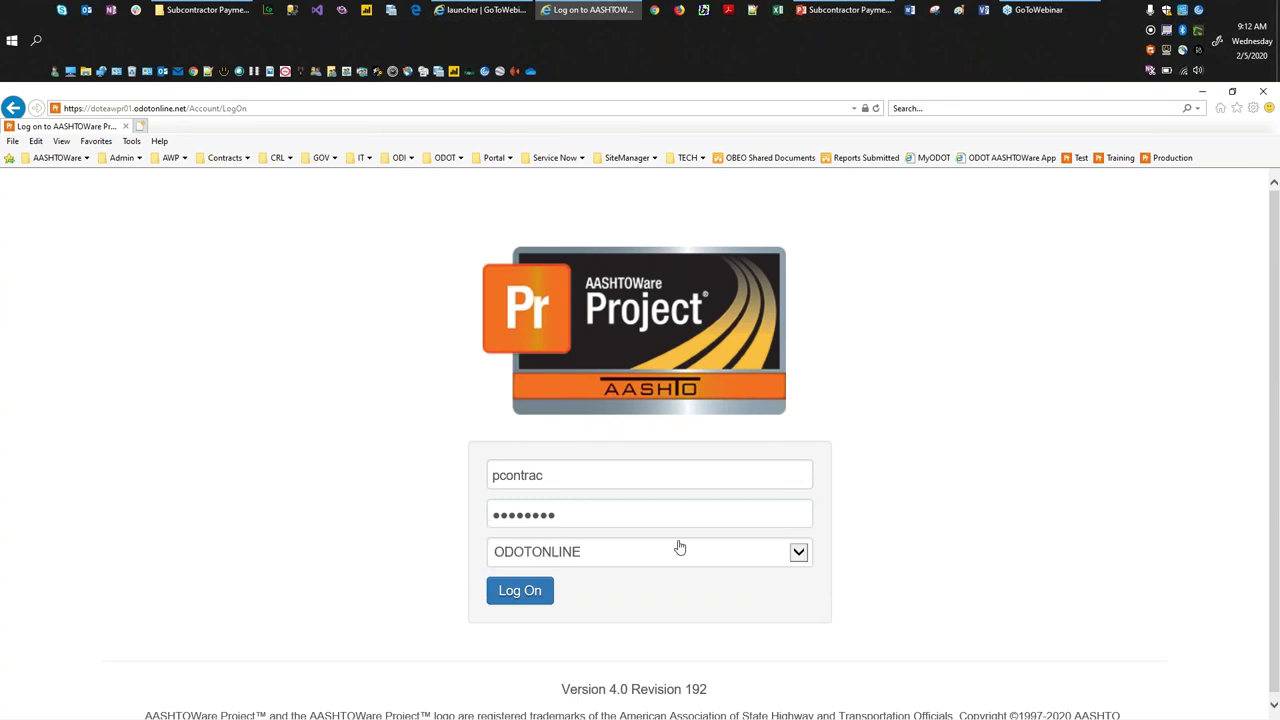
left_click(518, 592)
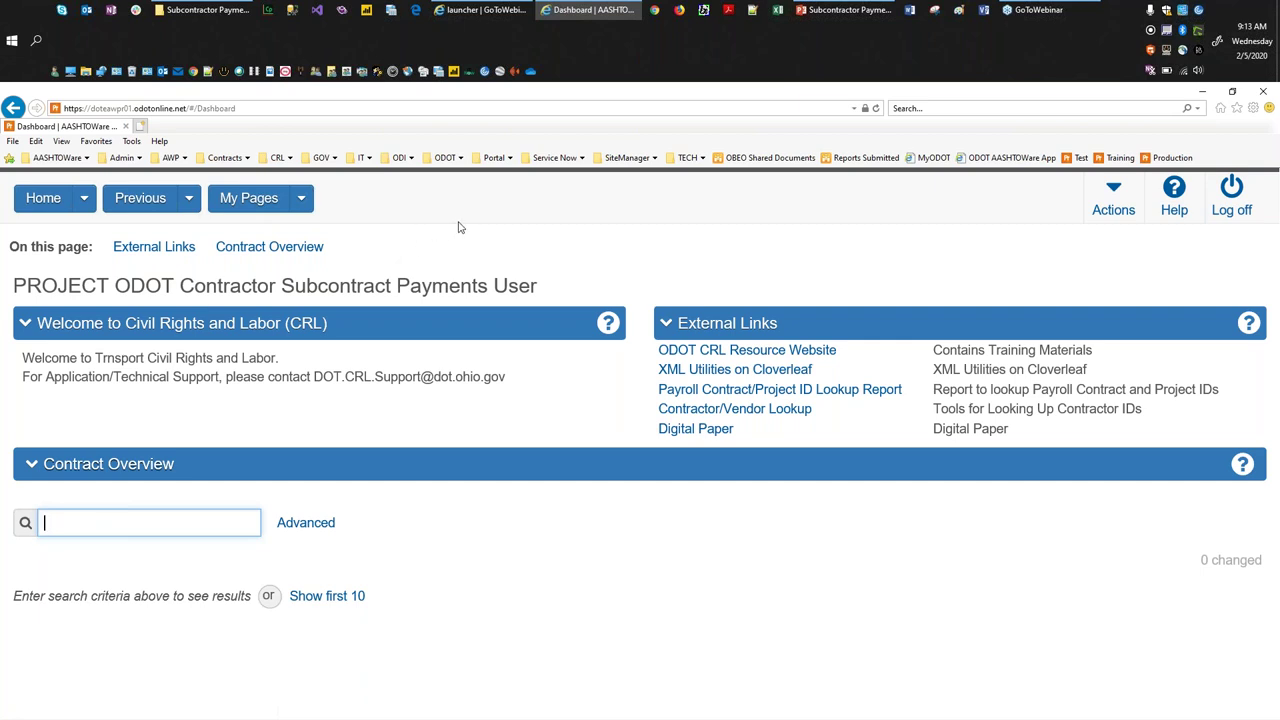
Check which role is active in the list of roles available to the account
left_click(85, 199)
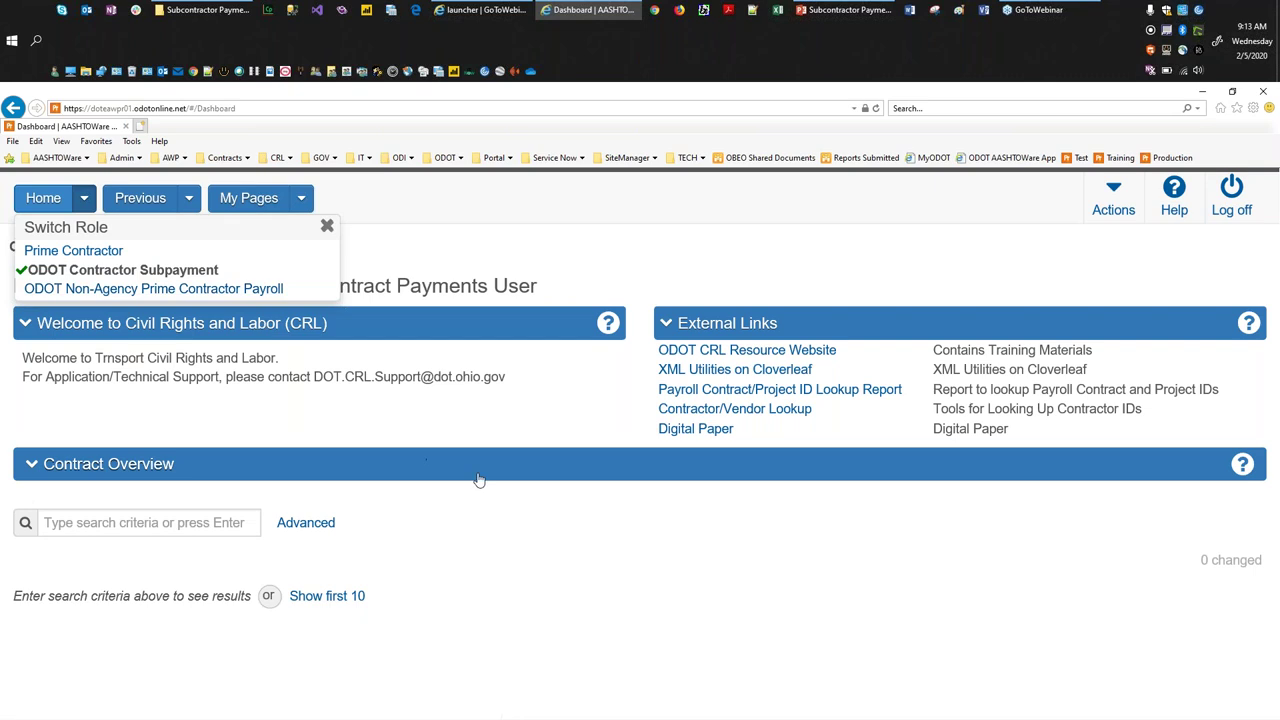
left_click(524, 552)
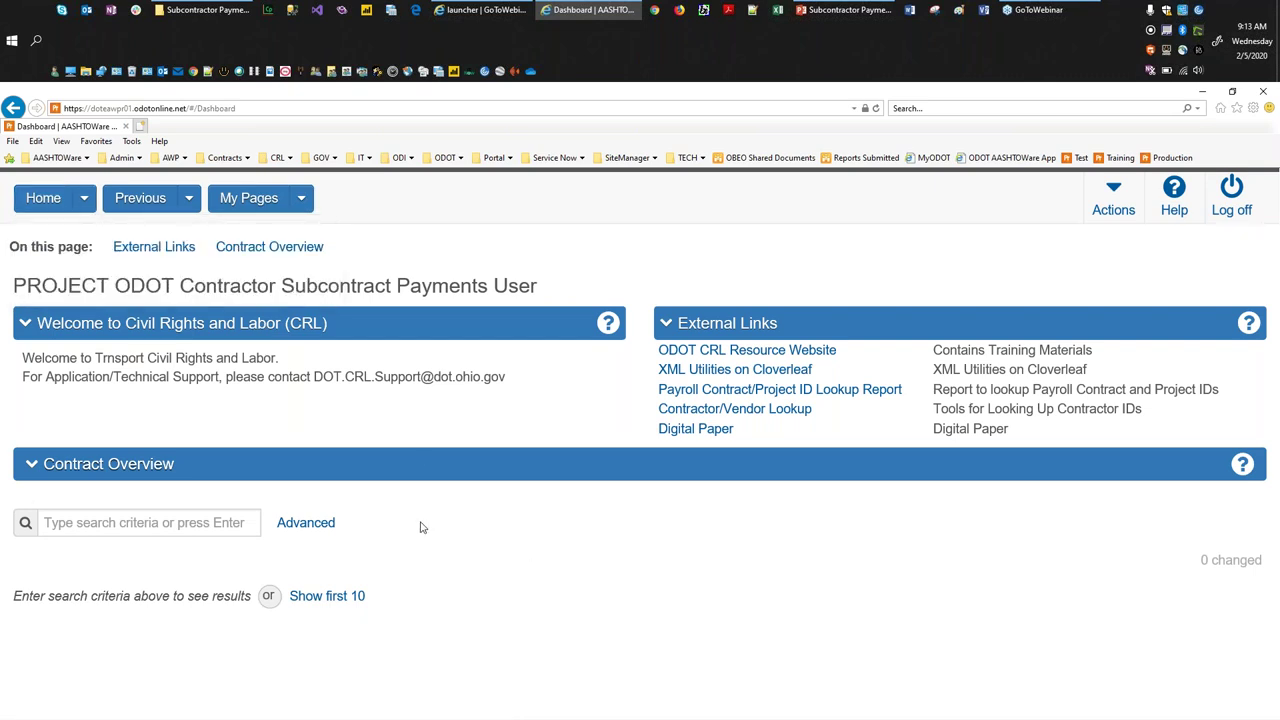
Search the Contract Overview for contract LAK87799 and open its payment overview
left_click(74, 526)
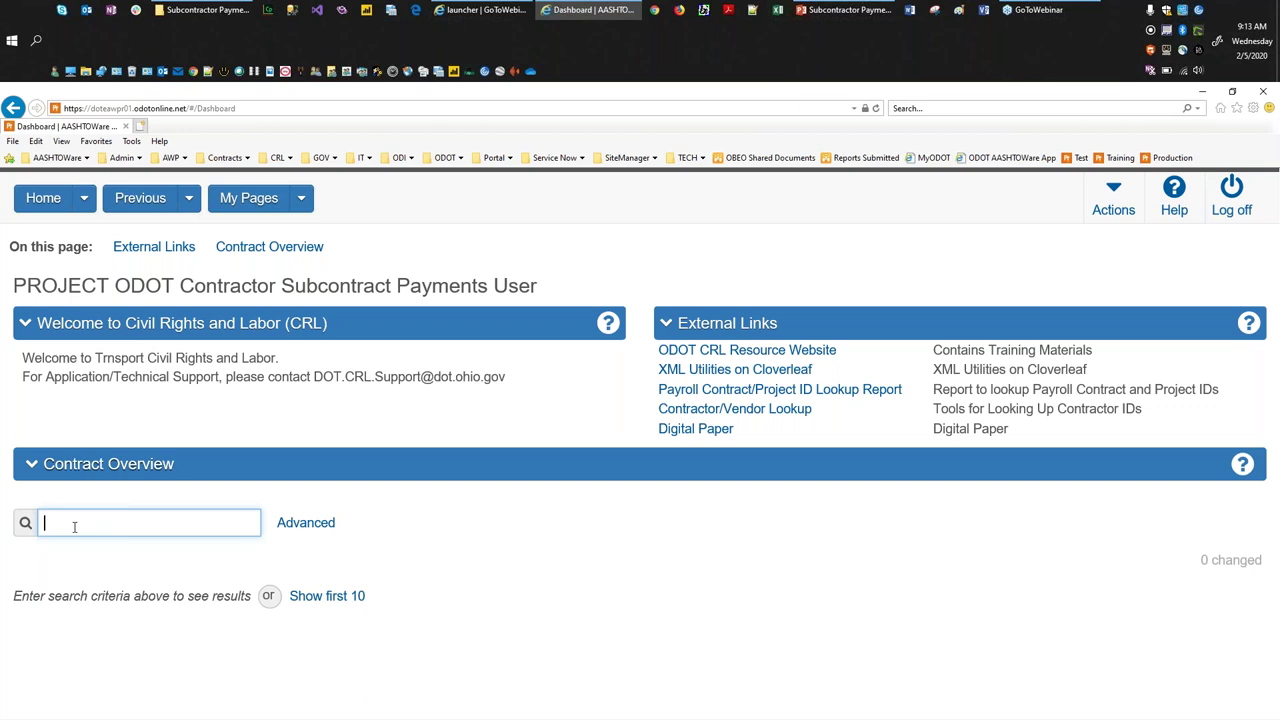
type("LAK")
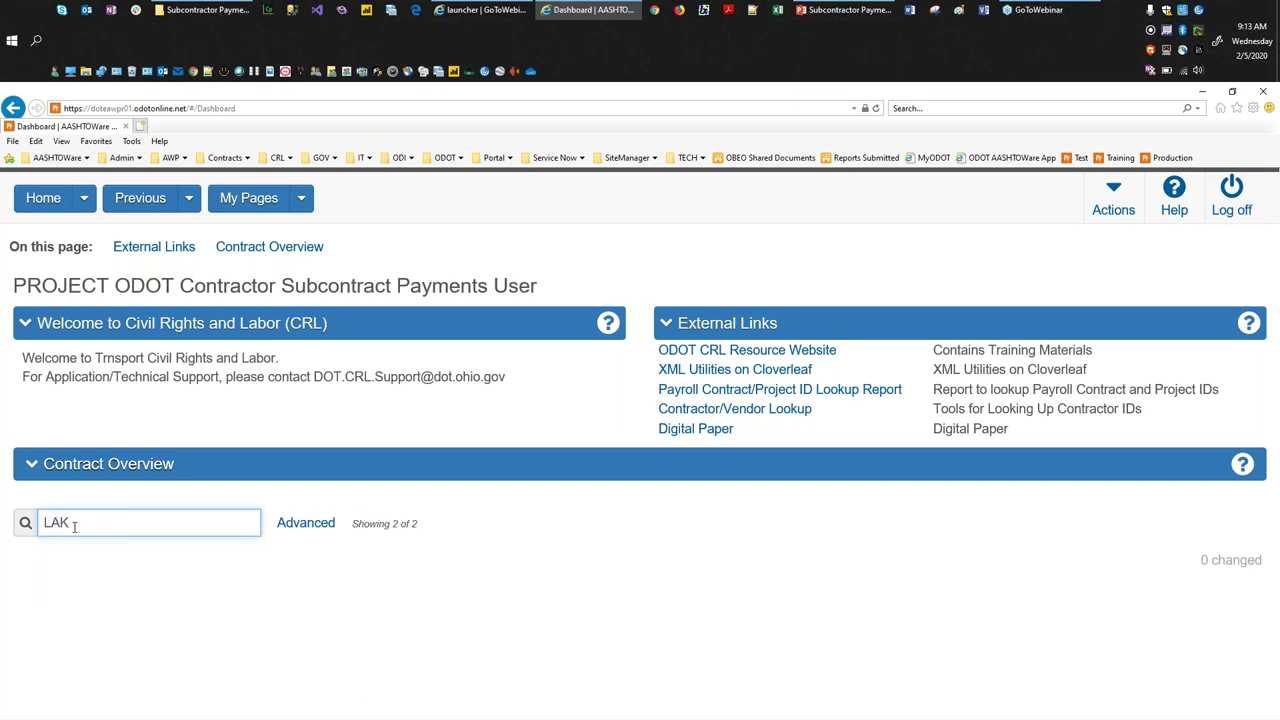
type("87799")
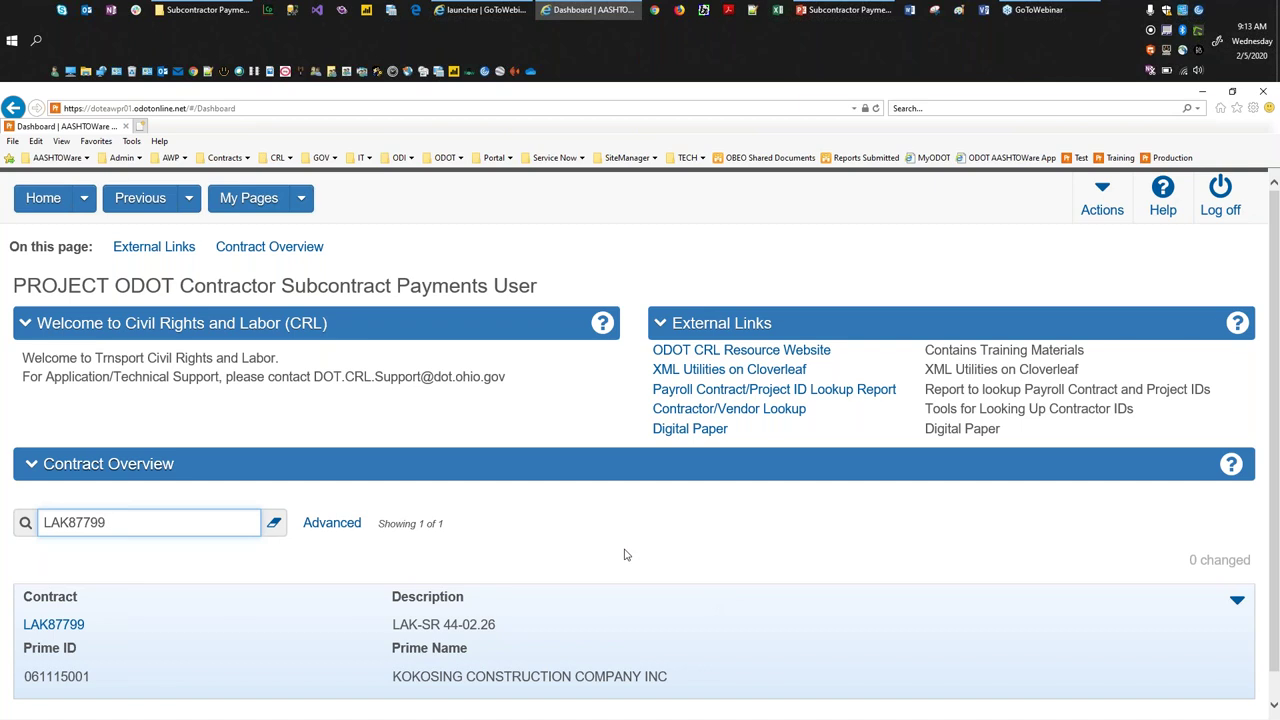
left_click(55, 625)
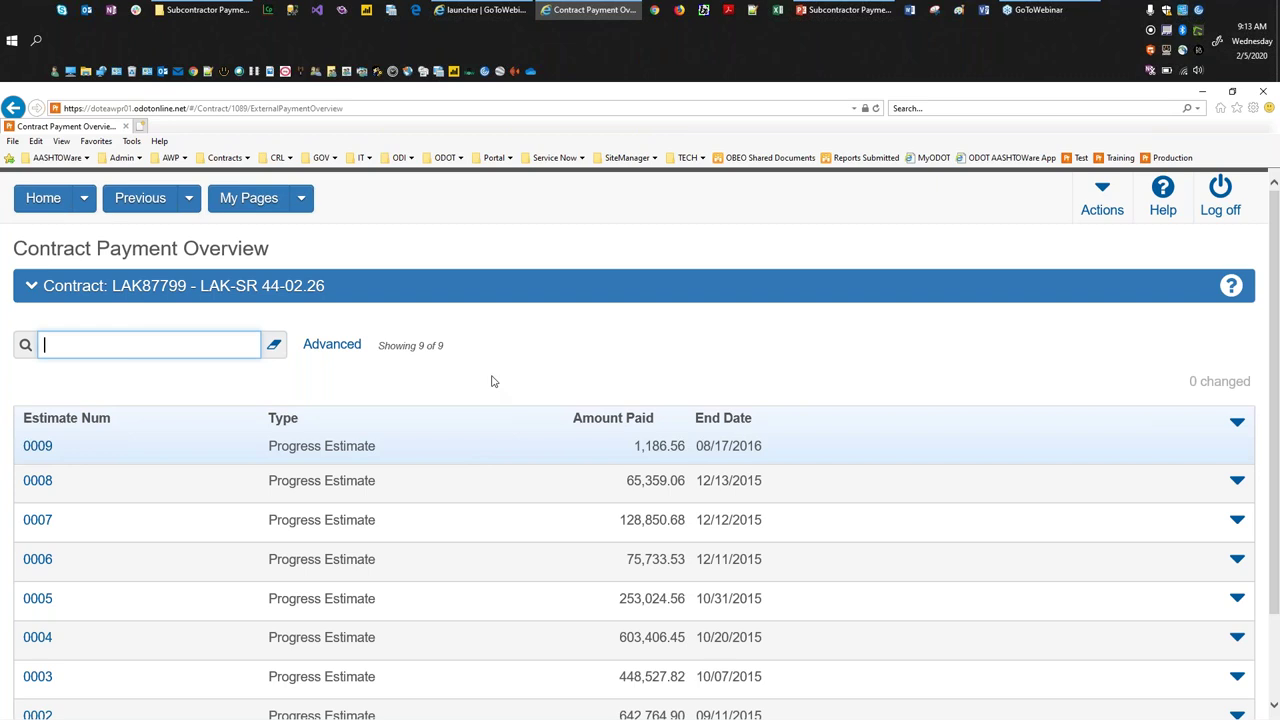
Open progress estimate 0004 and start adding a subcontract payment from the prime
scroll(497, 374, "down", 1)
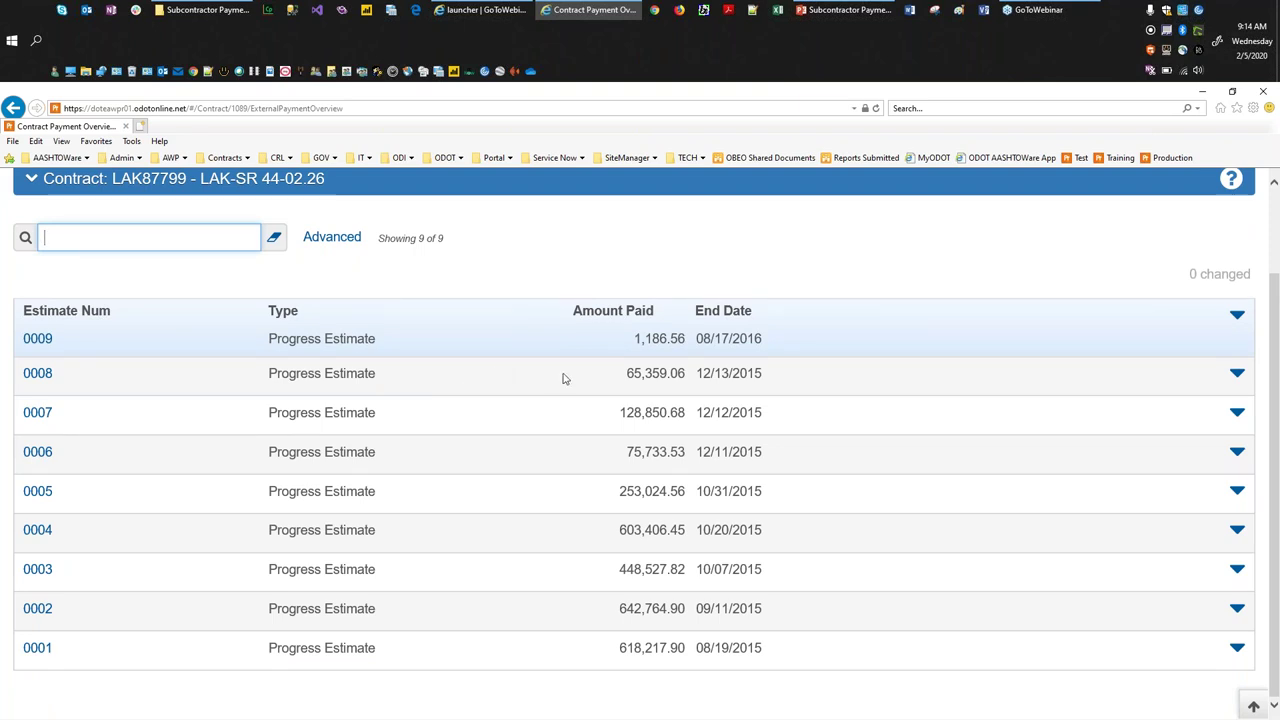
left_click(38, 531)
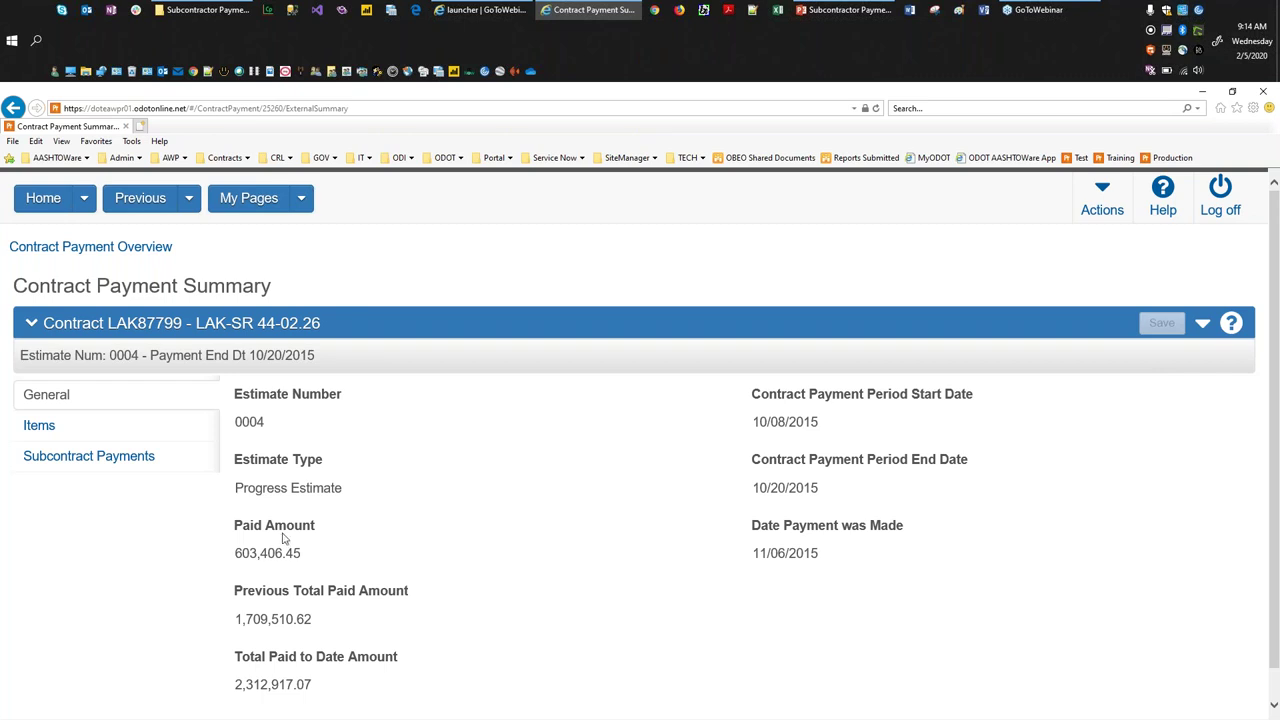
mouse_move(287, 537)
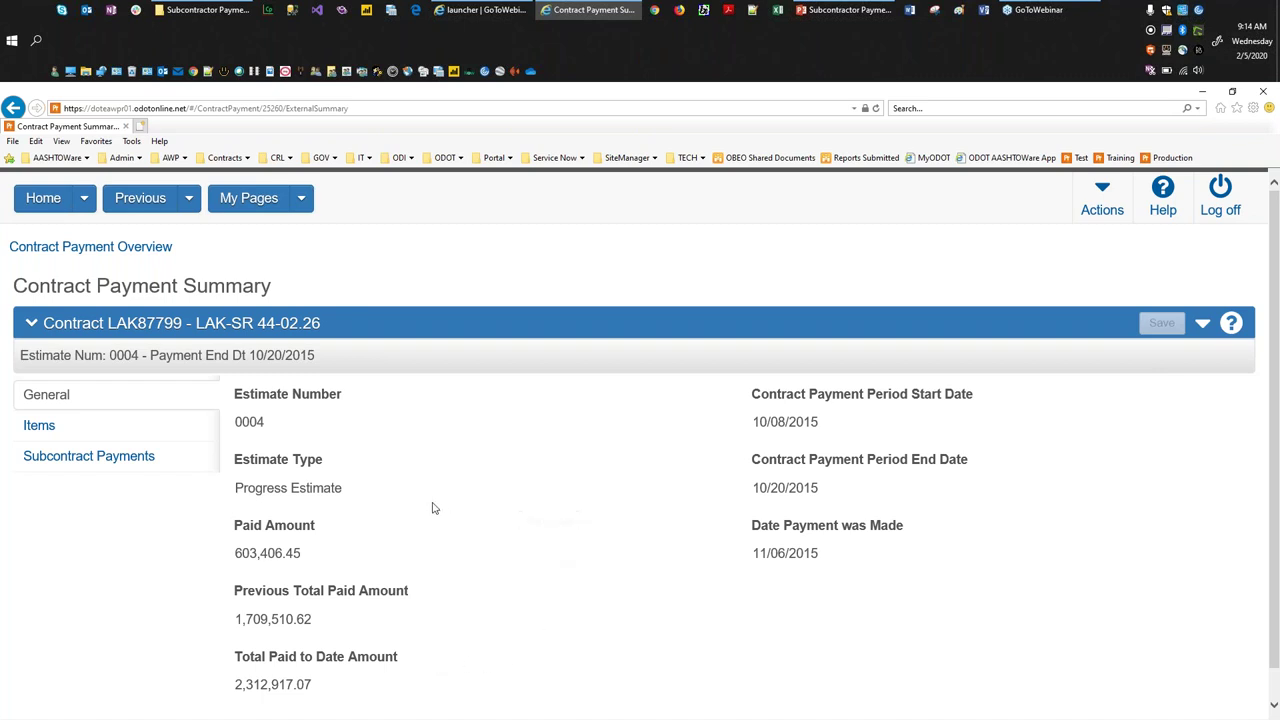
left_click(72, 460)
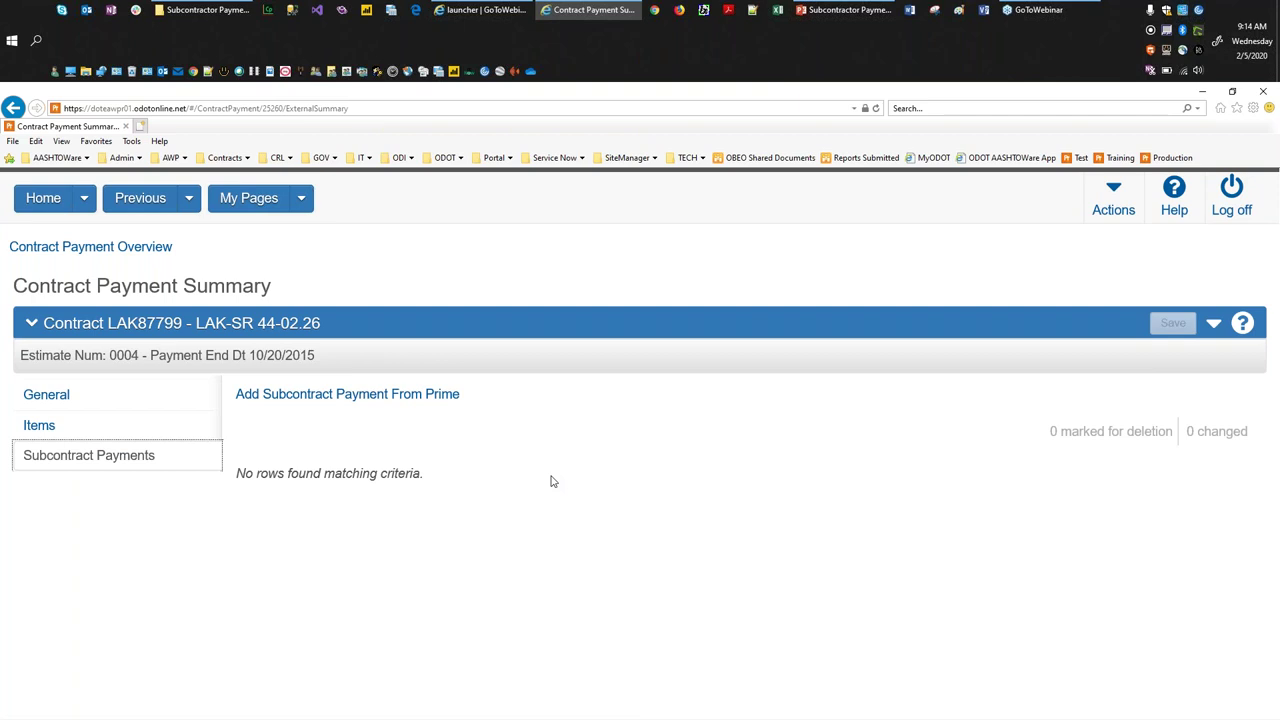
left_click(331, 396)
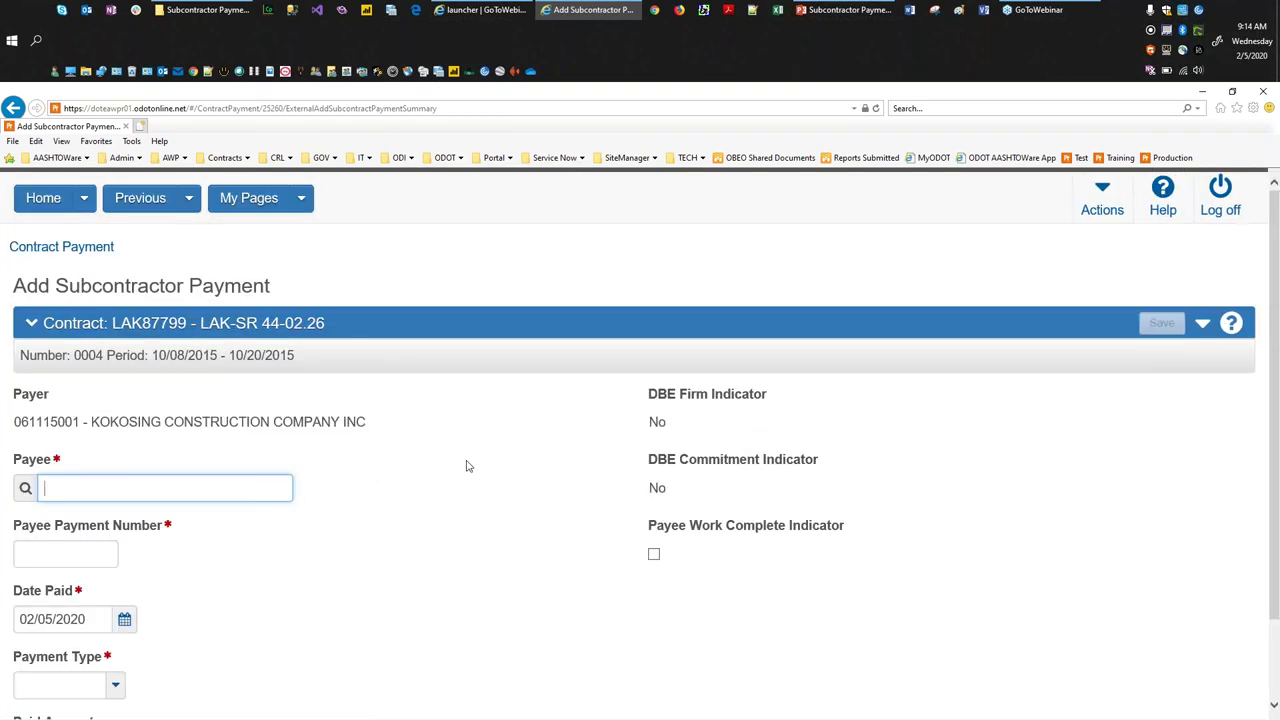
Select Lake Erie Construction Company as the payee and set the payee payment number to 401
scroll(466, 466, "down", 2)
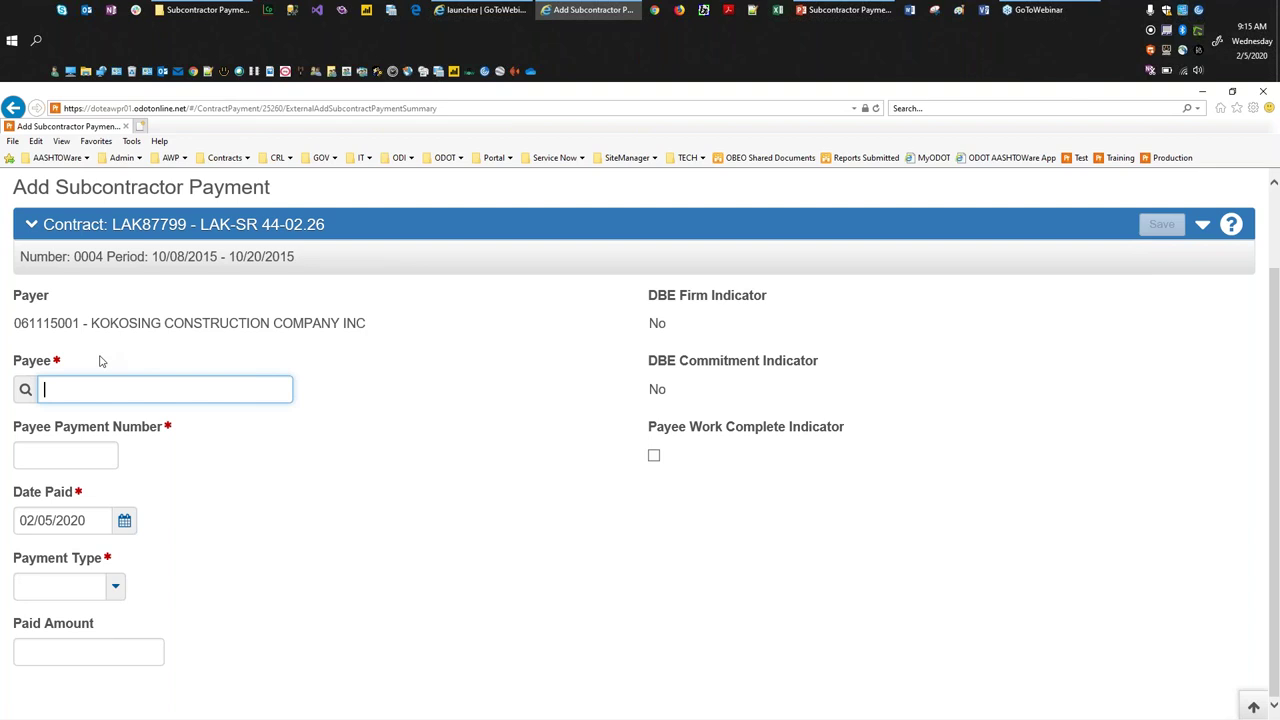
mouse_move(41, 368)
type("Lake Erie Construction")
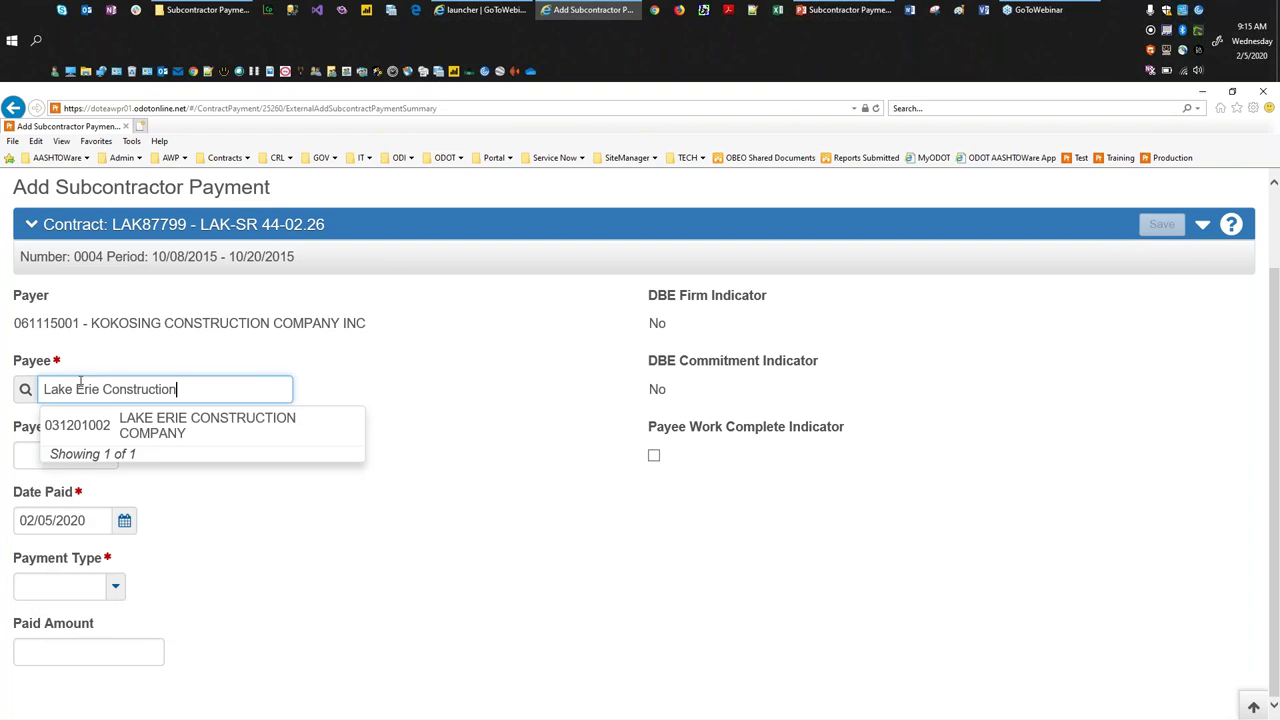
left_click(163, 432)
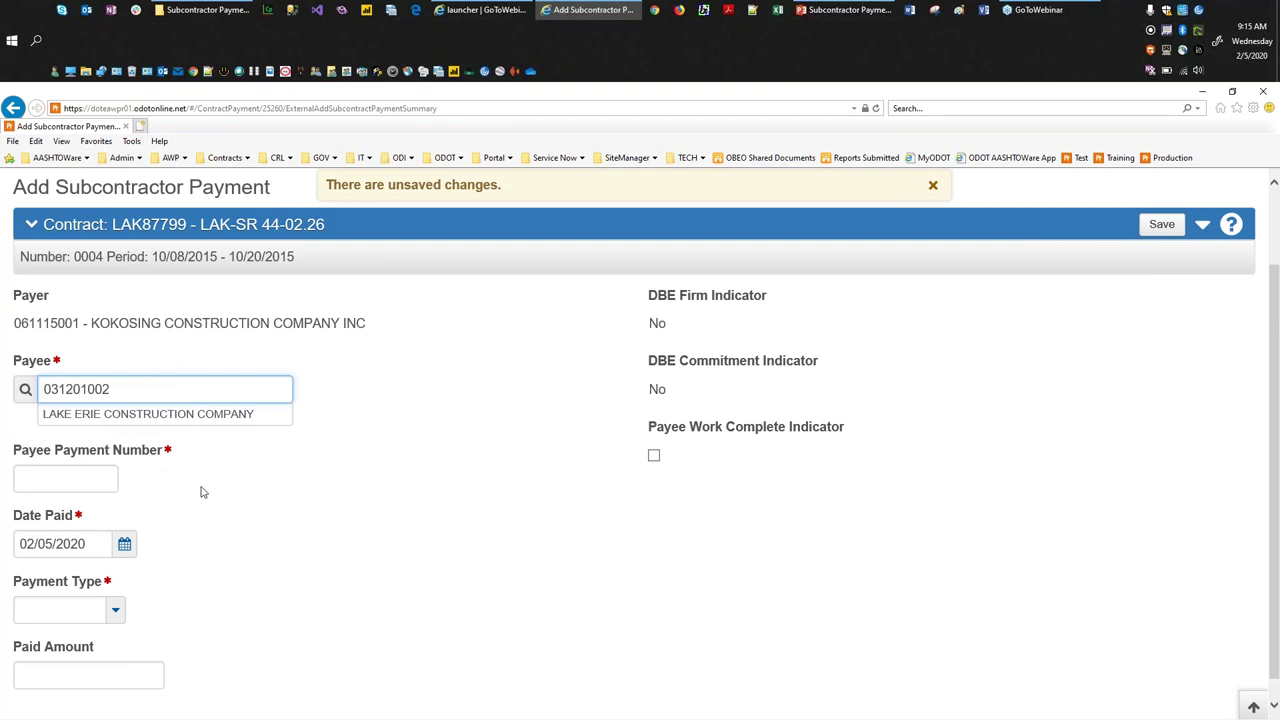
left_click(84, 481)
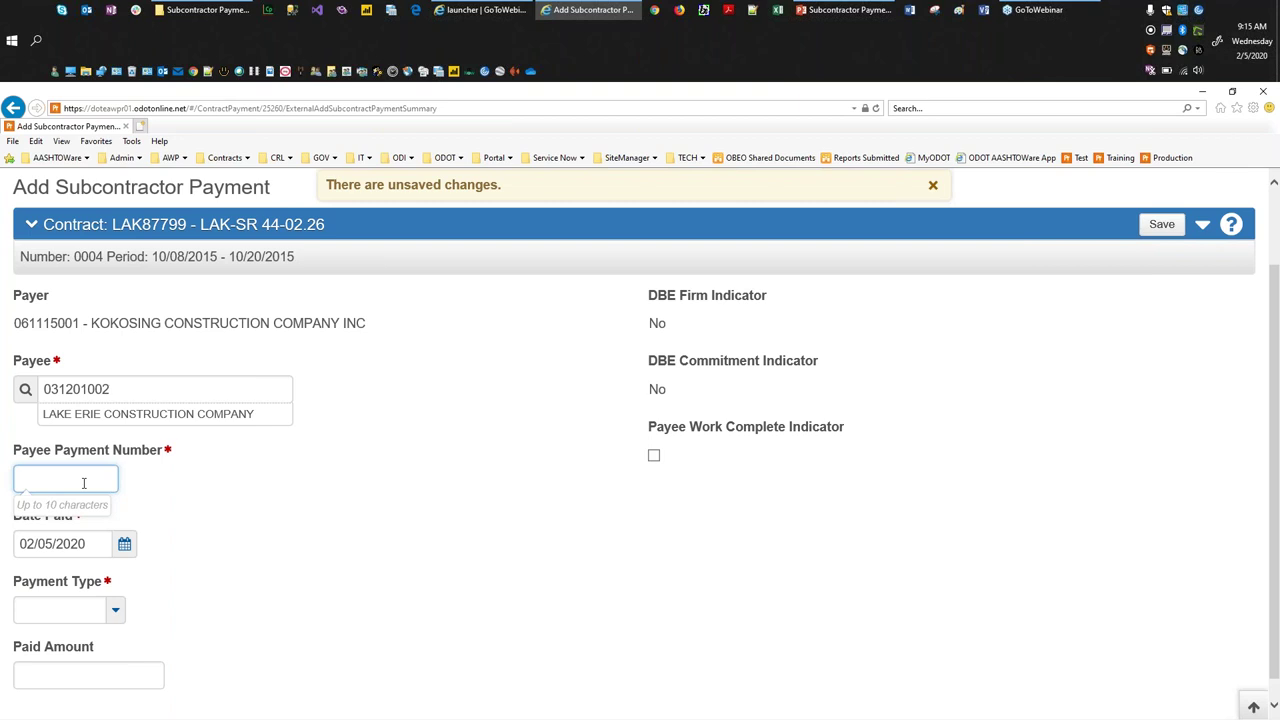
type("401")
left_click(325, 512)
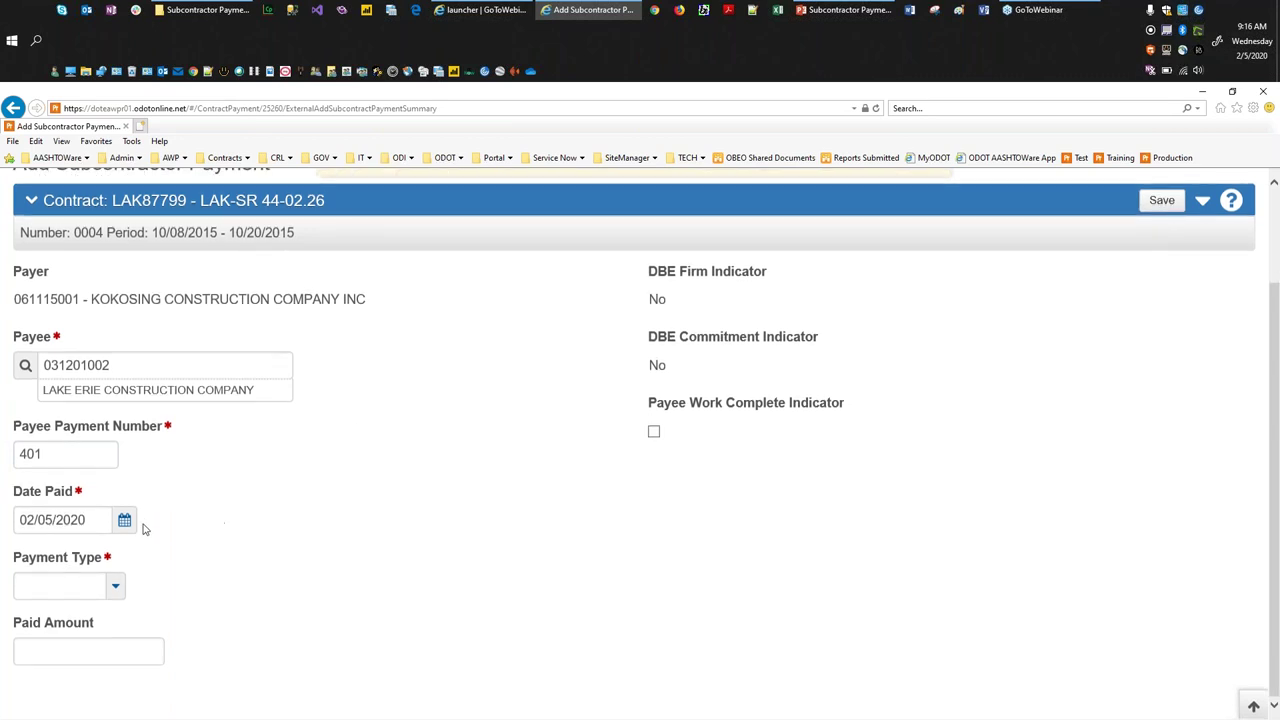
Set the date paid to 02/04/2020 and the payment type to Progress
left_click(124, 521)
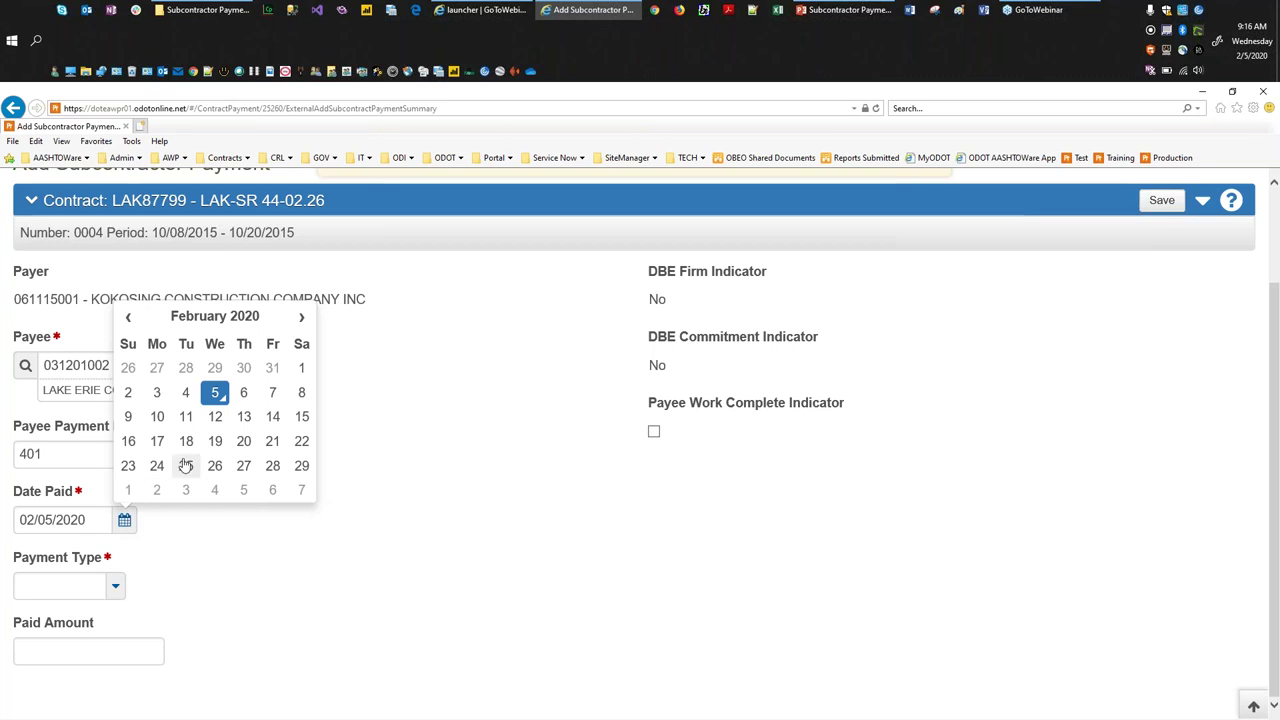
left_click(186, 393)
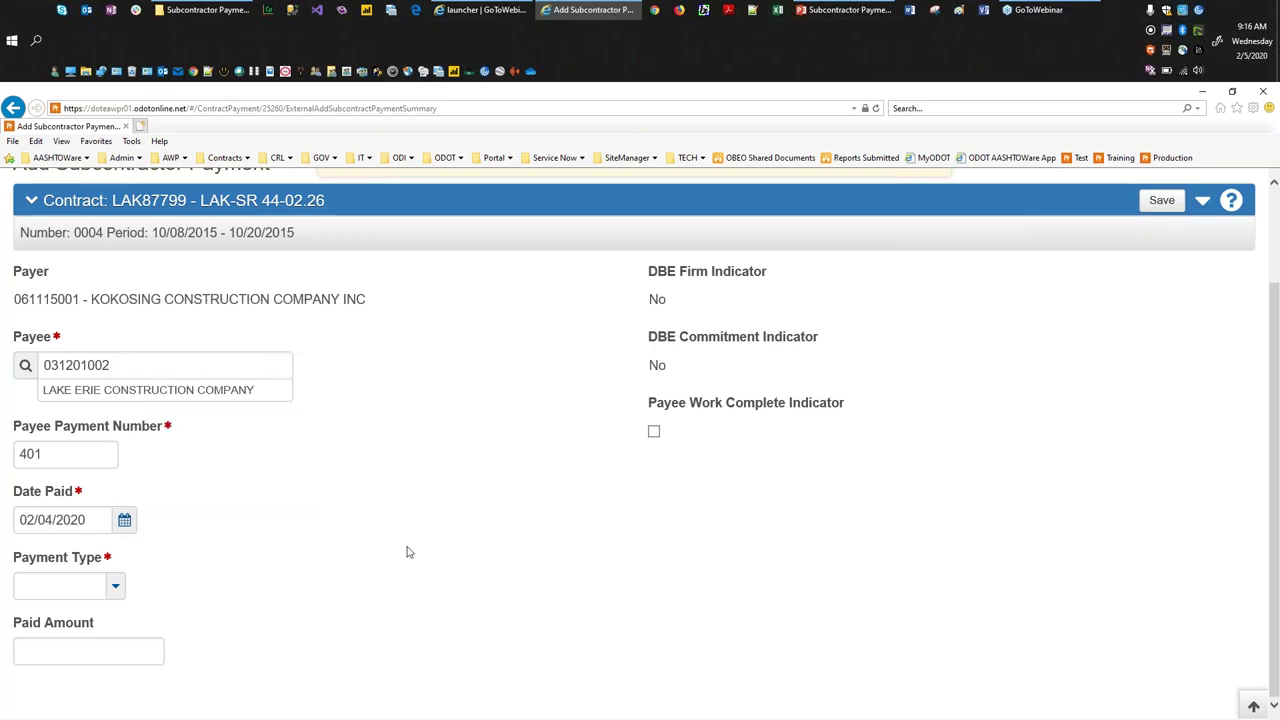
left_click(115, 586)
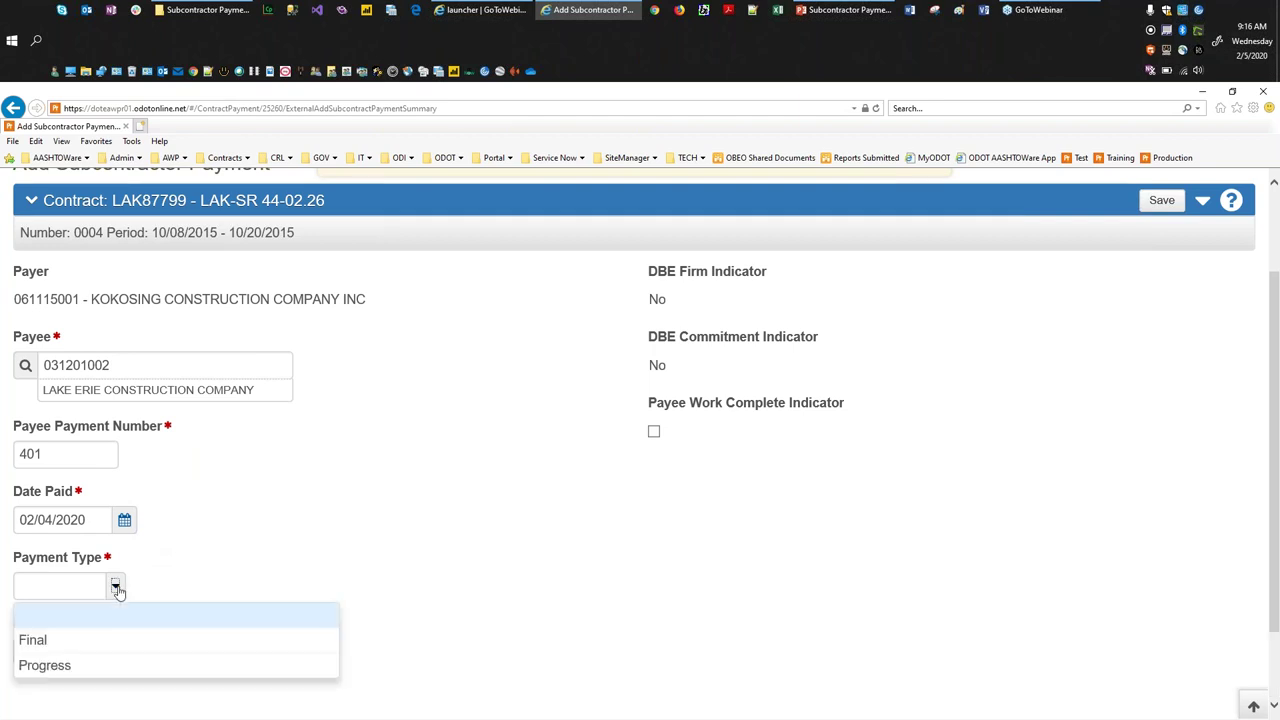
left_click(58, 667)
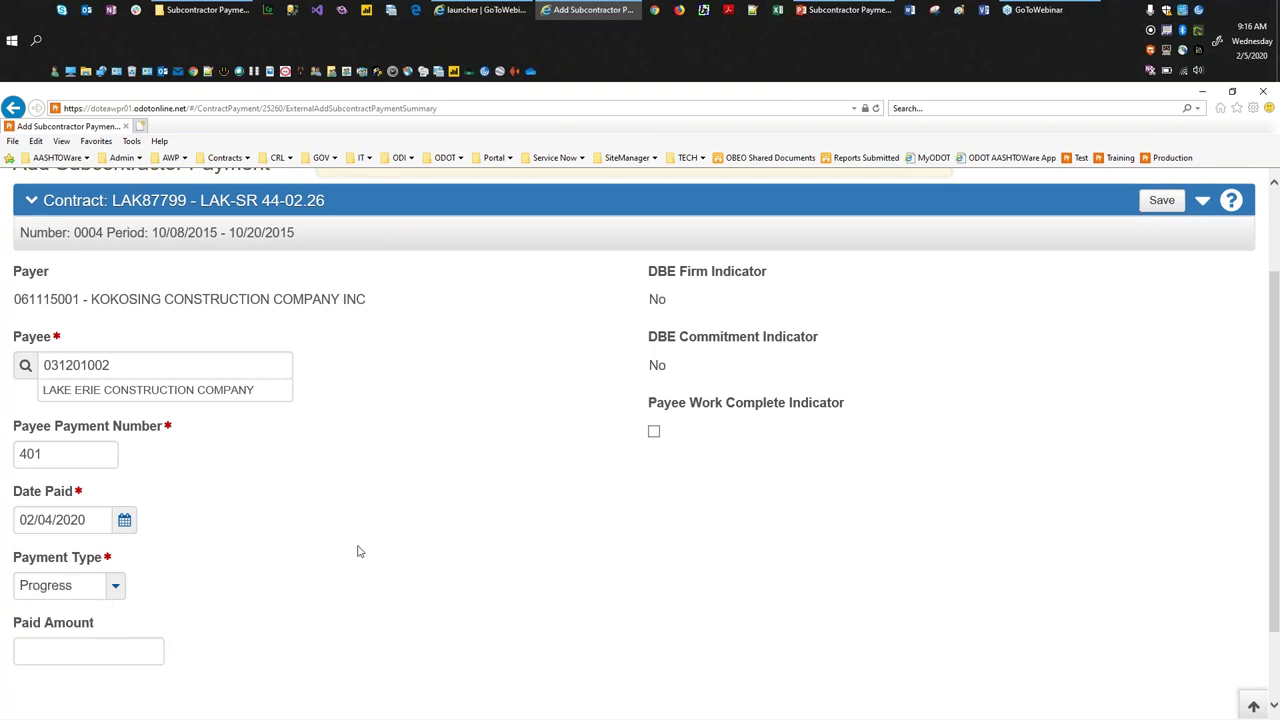
Set the paid amount to 12,500.00 and save the subcontractor payment
left_click(110, 655)
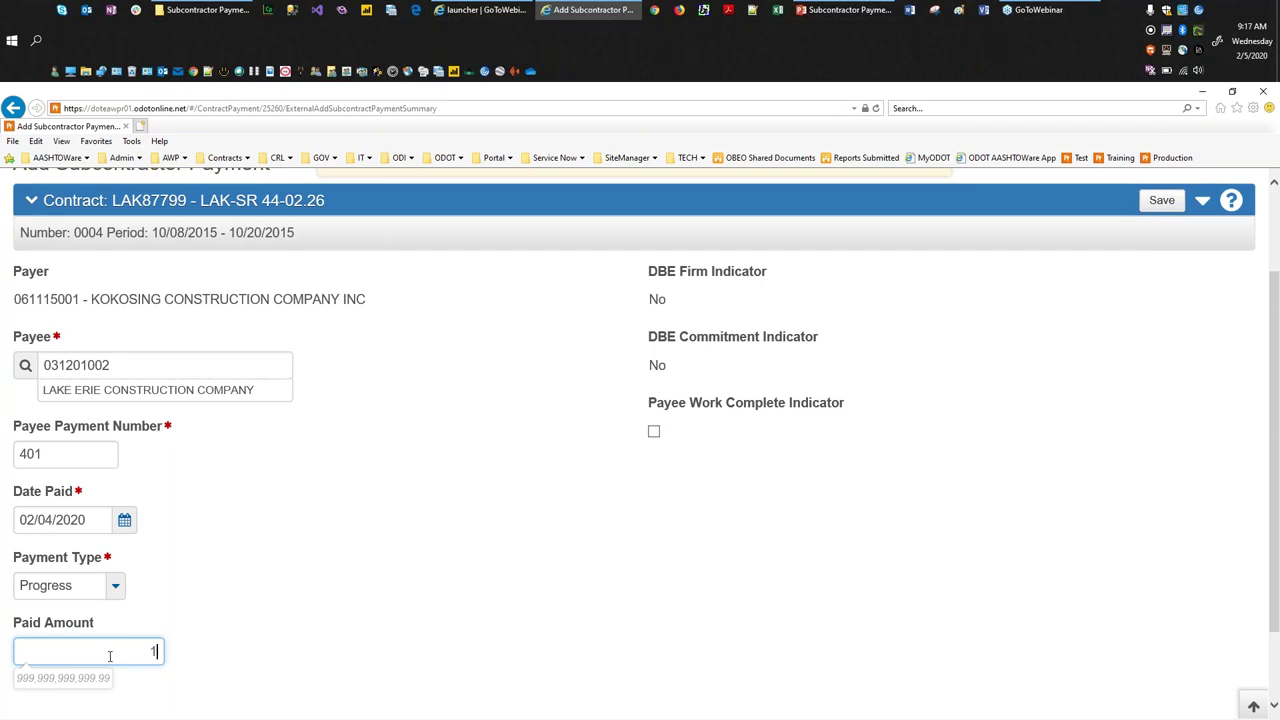
type("2500")
left_click(500, 558)
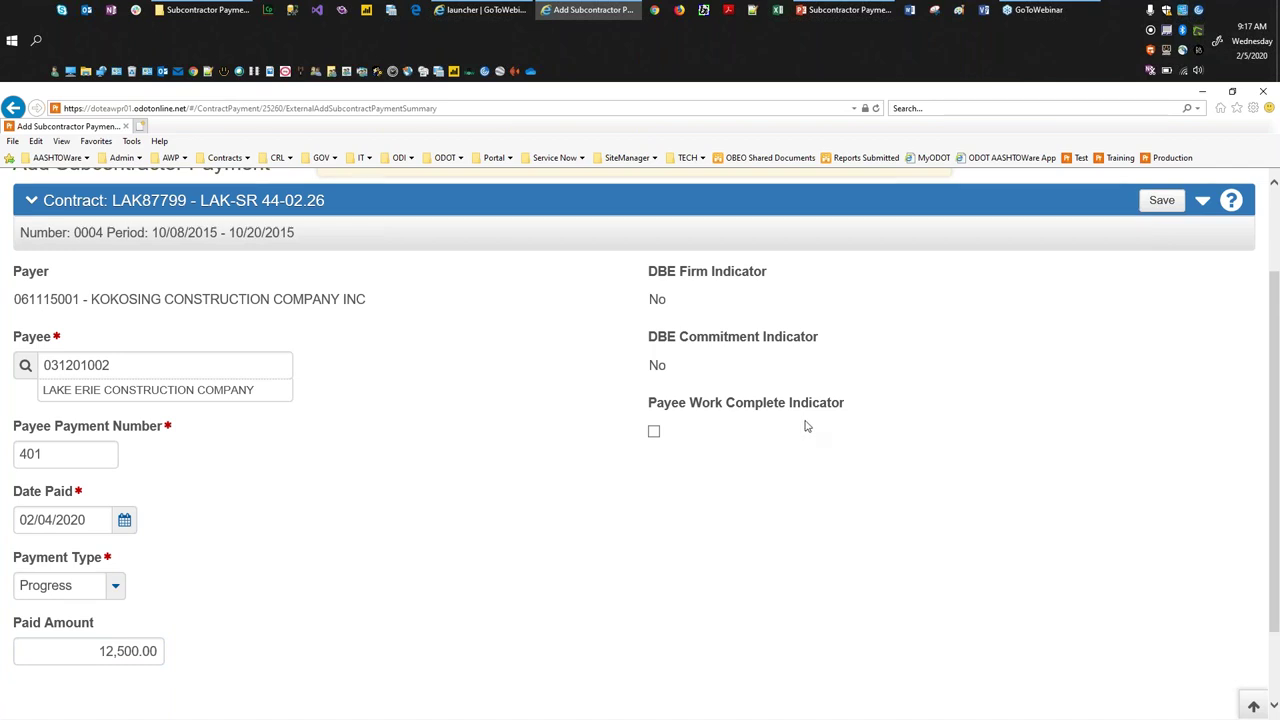
mouse_move(723, 406)
scroll(891, 490, "up", 1)
scroll(891, 490, "down", 1)
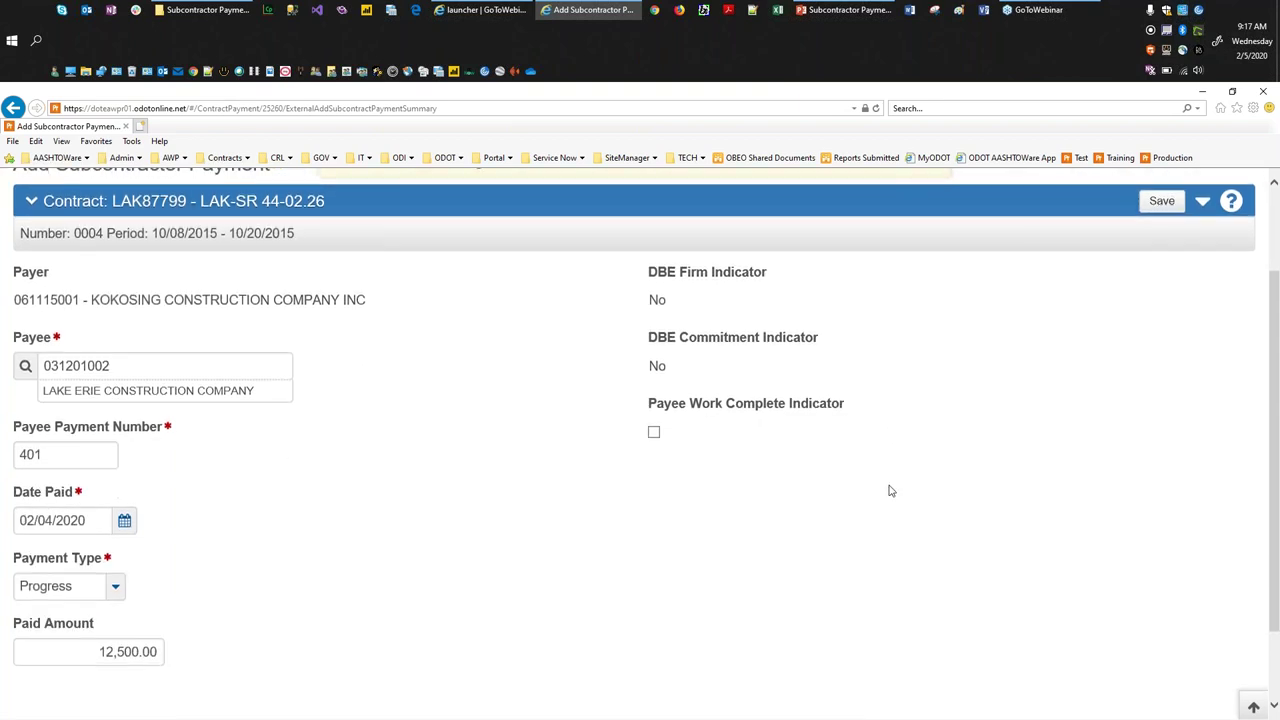
scroll(916, 497, "up", 1)
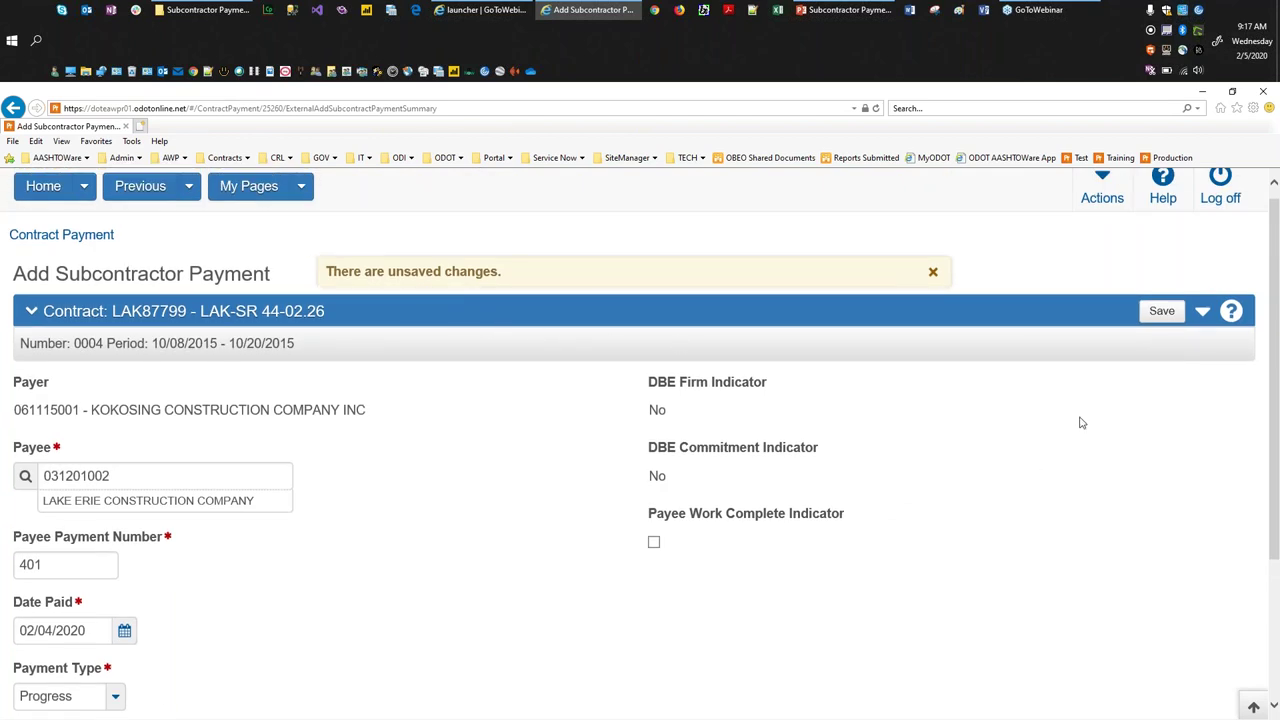
left_click(1161, 312)
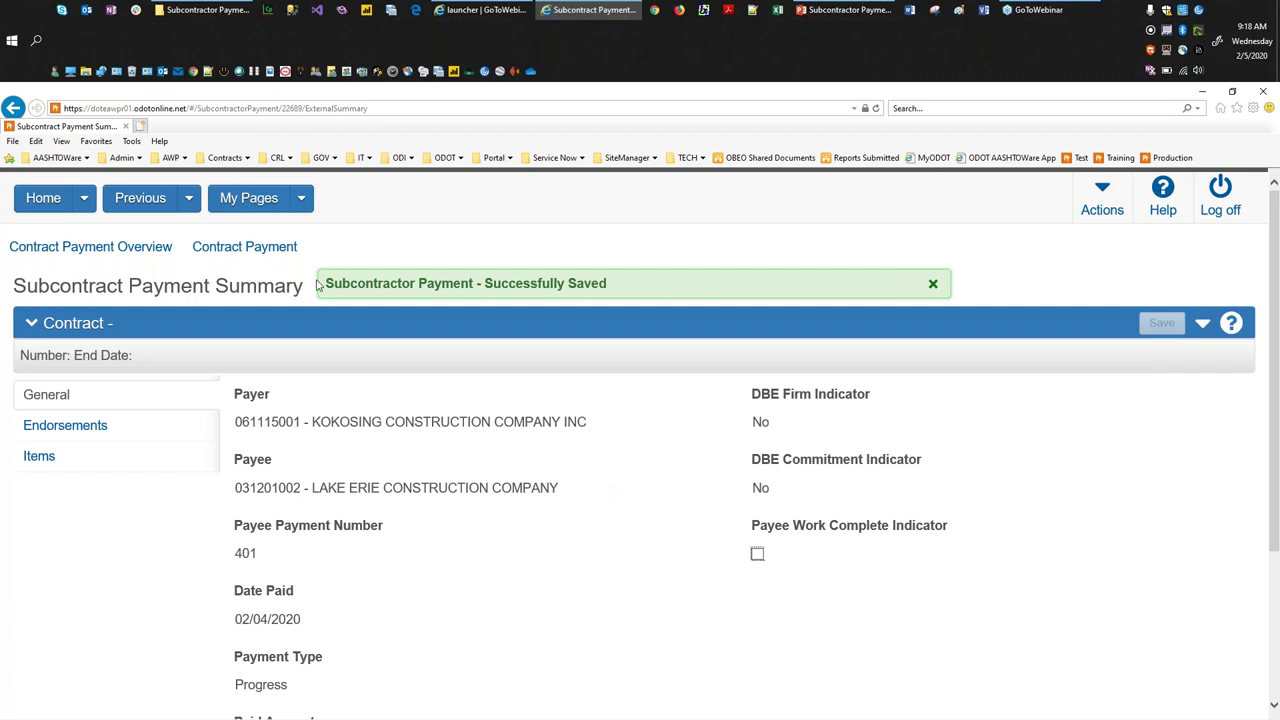
Return to estimate 0004's subcontract payments and start signing the payment to Lake Erie Construction Company
left_click(257, 247)
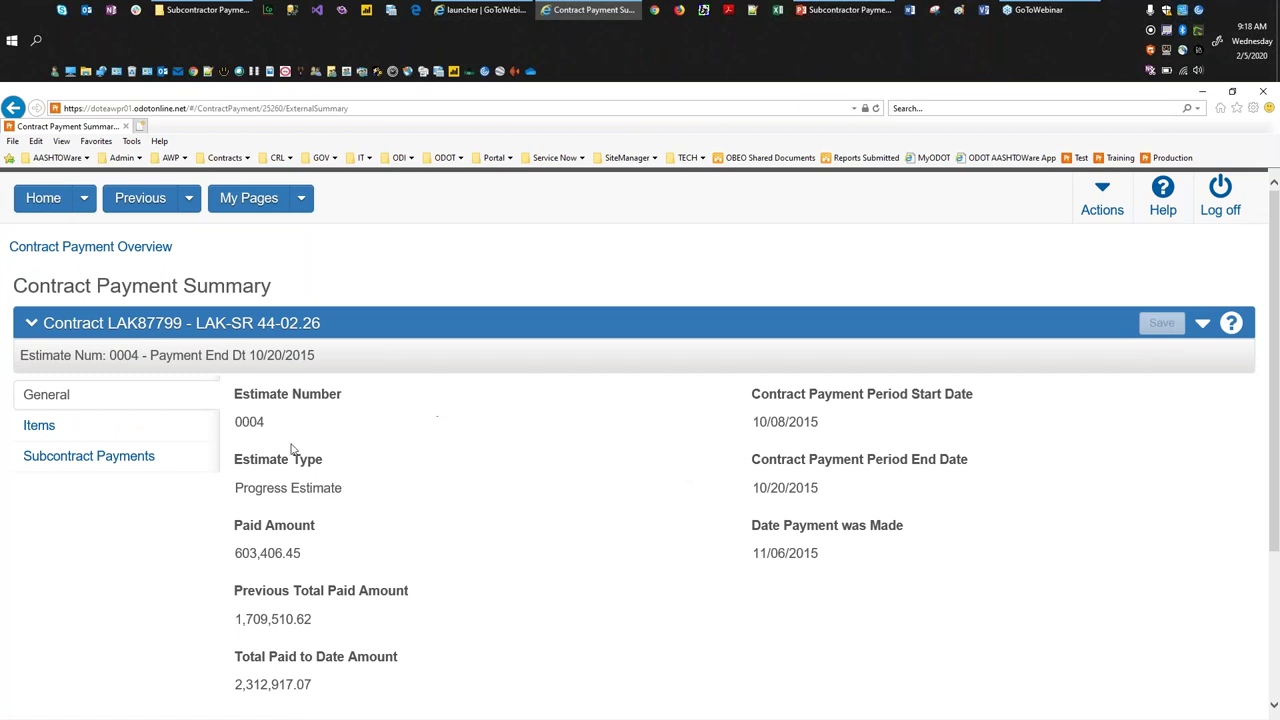
left_click(70, 458)
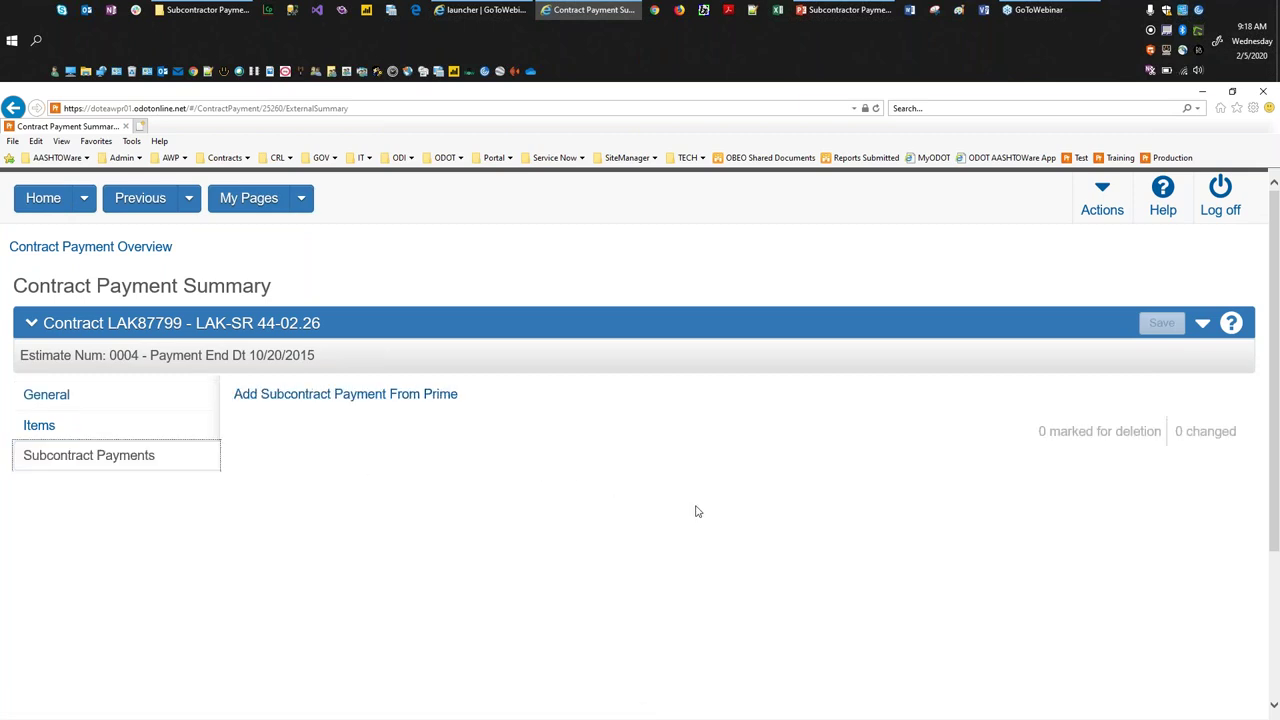
scroll(668, 540, "down", 2)
scroll(689, 512, "up", 1)
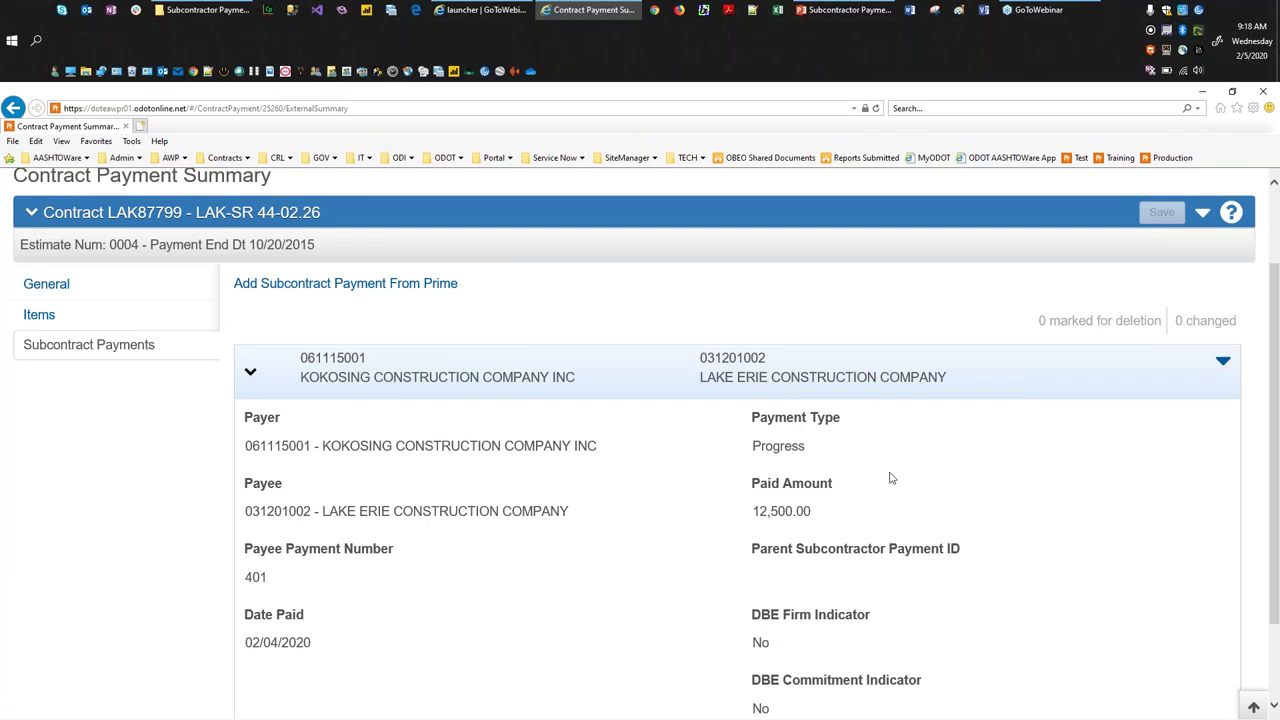
left_click(1223, 364)
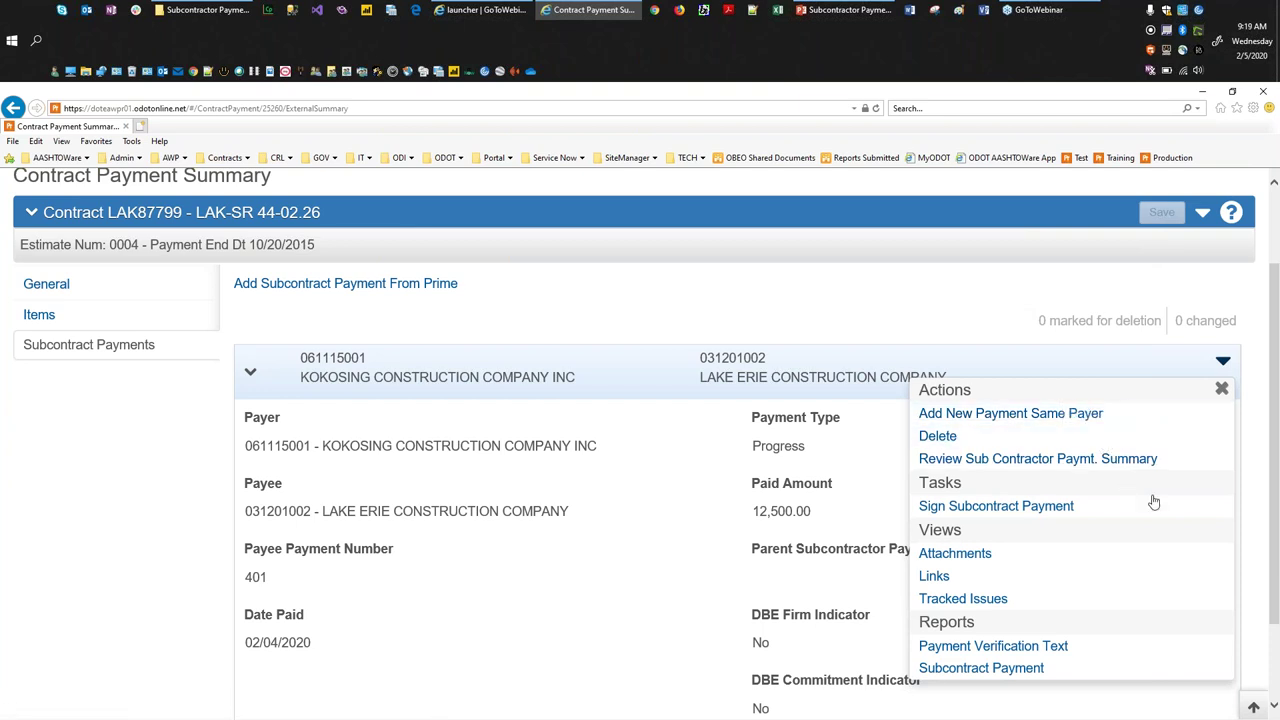
left_click(1015, 510)
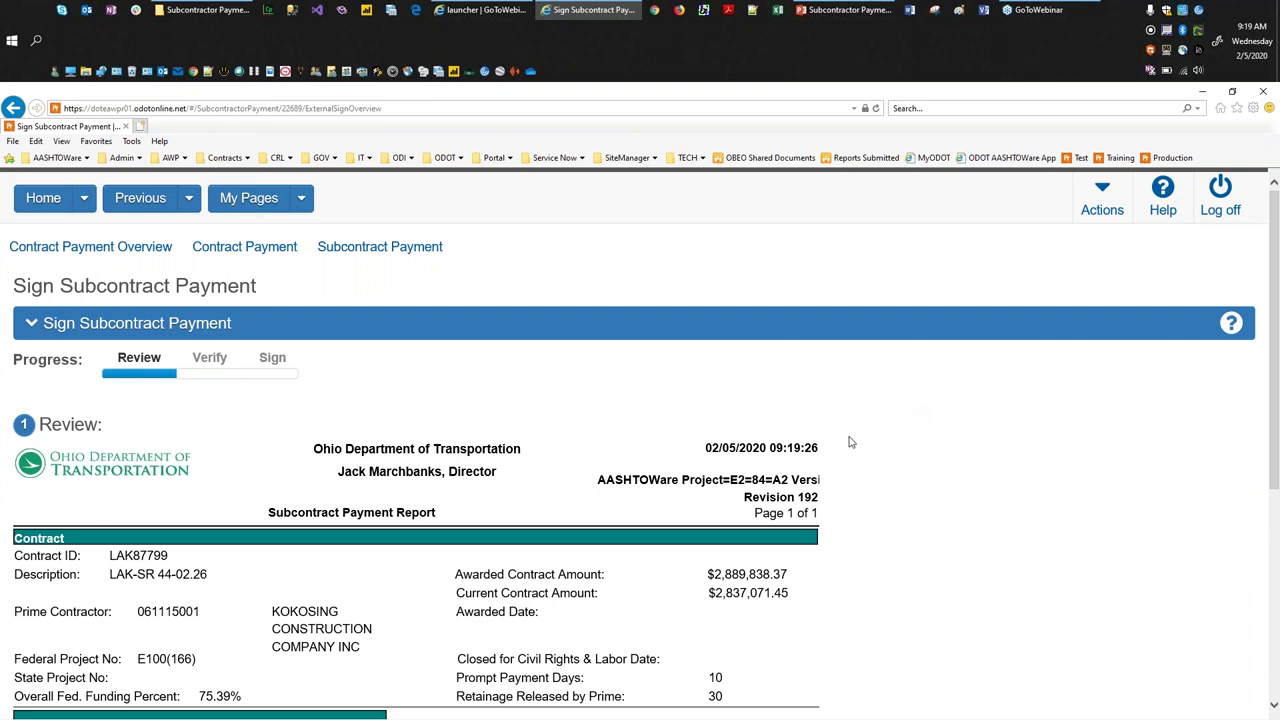
Review the subcontract payment report and advance through the Verify stage to the Sign stage
scroll(850, 442, "down", 1)
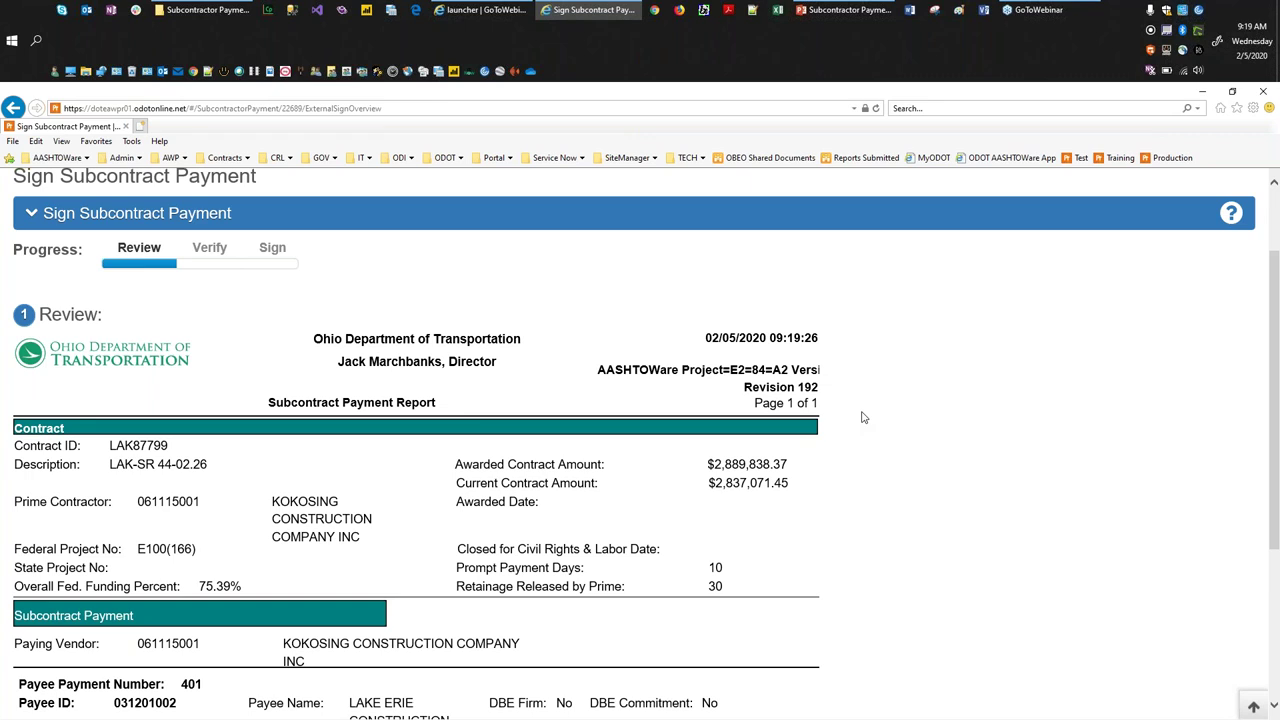
scroll(864, 418, "down", 3)
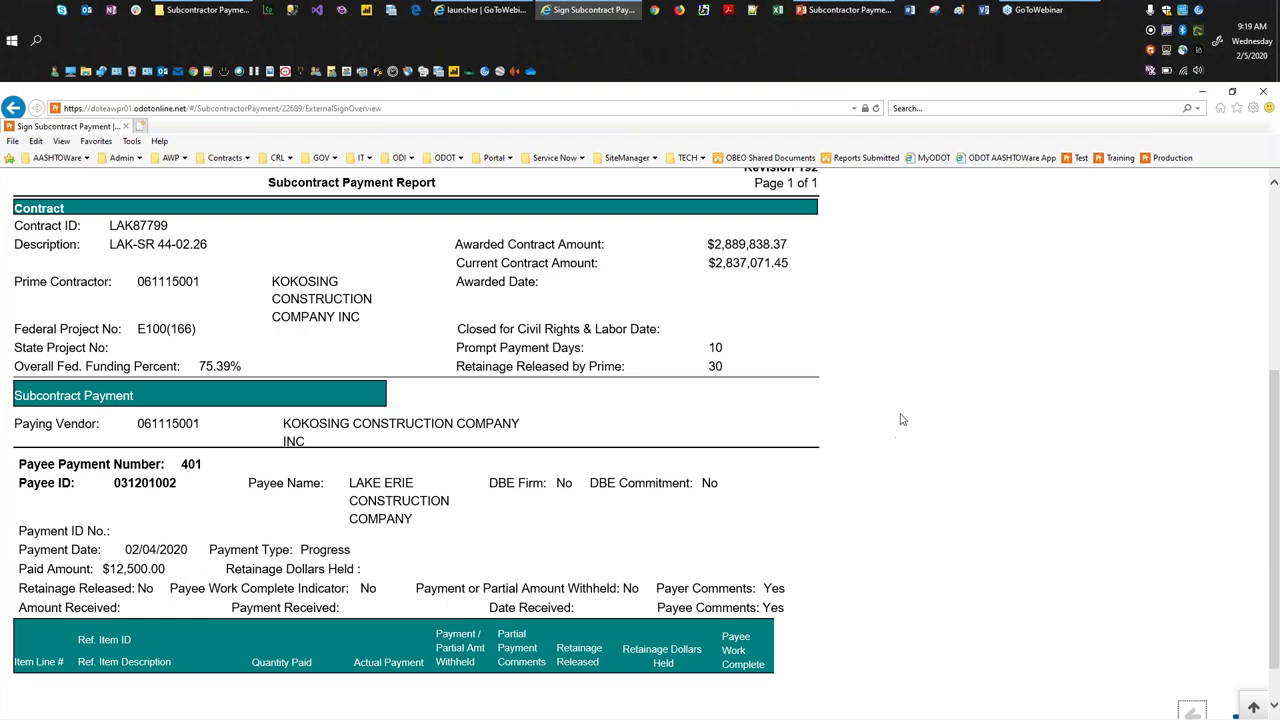
scroll(900, 419, "down", 1)
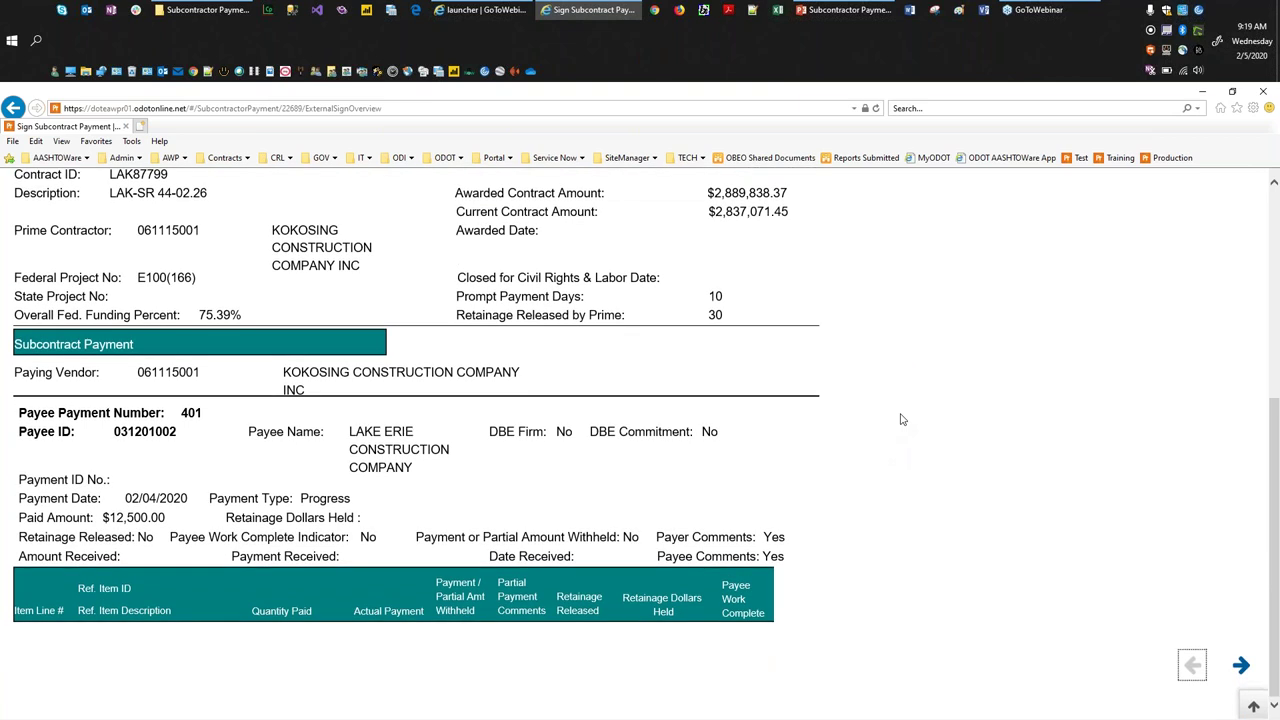
left_click(1241, 666)
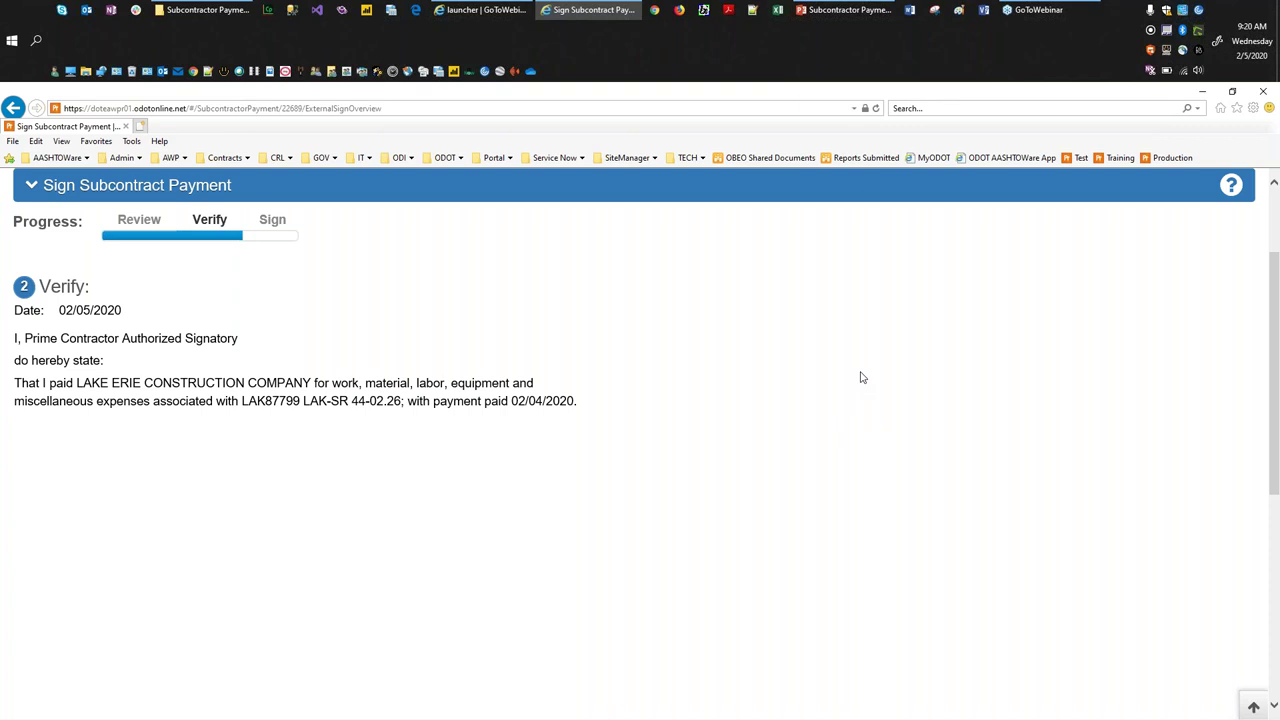
scroll(862, 377, "down", 10)
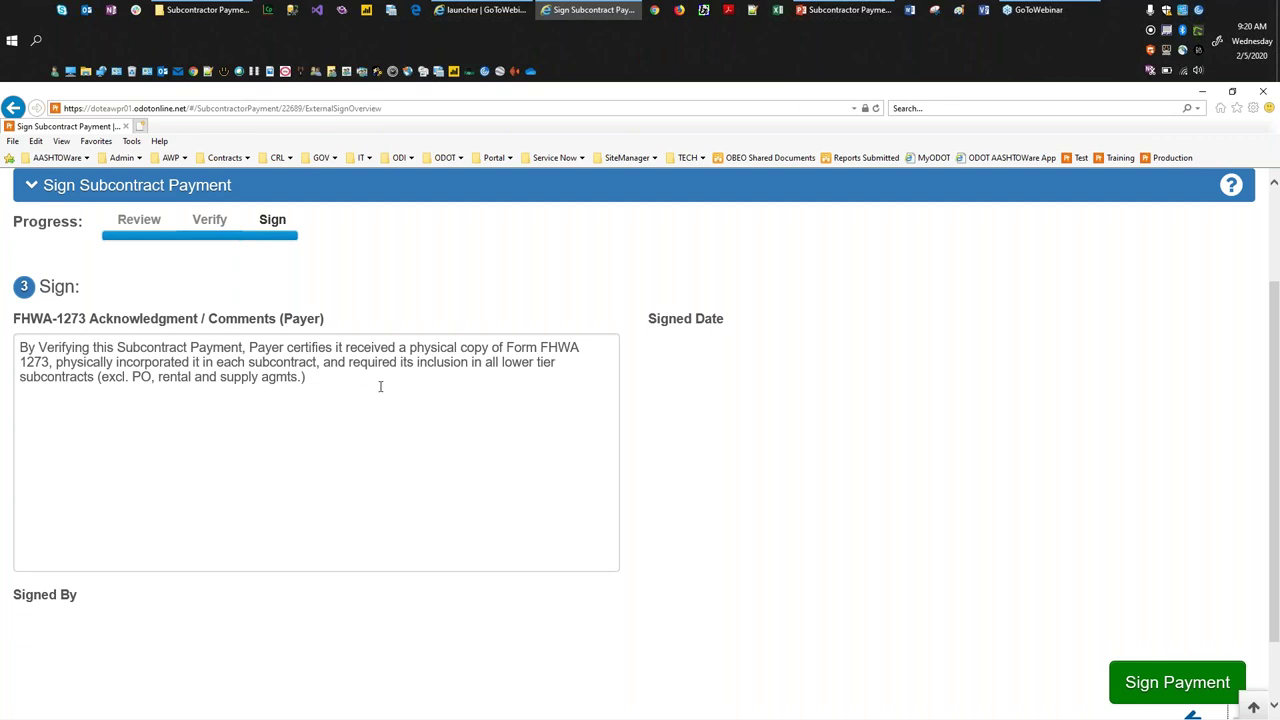
Check the payer's FHWA-1273 acknowledgment text and sign the subcontract payment
left_click_drag(376, 386, 7, 341)
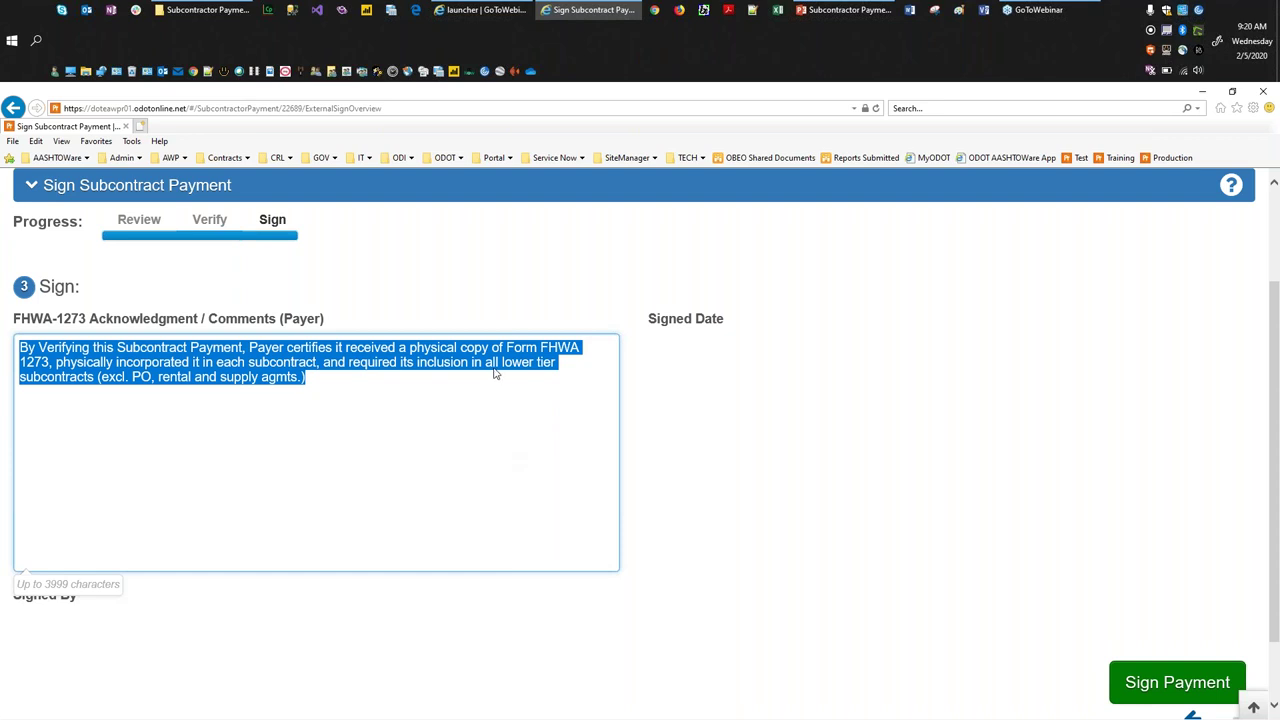
left_click(426, 396)
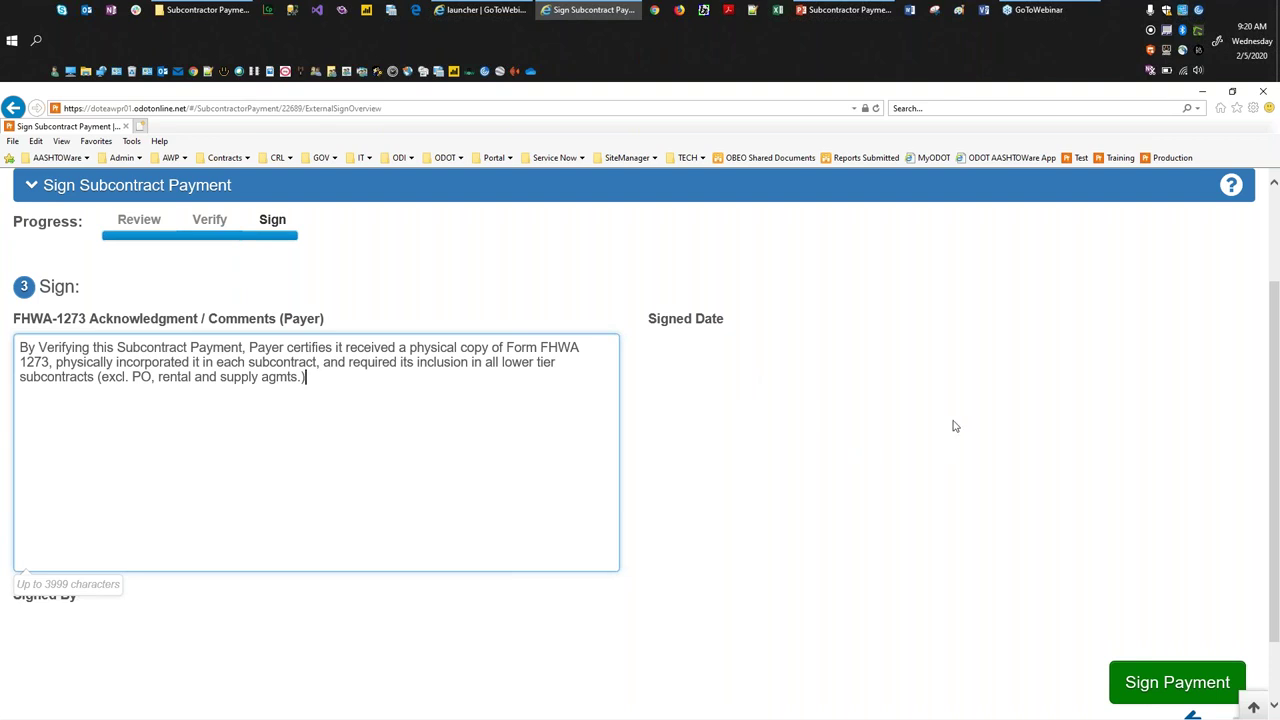
scroll(953, 425, "down", 1)
scroll(953, 425, "down", 1)
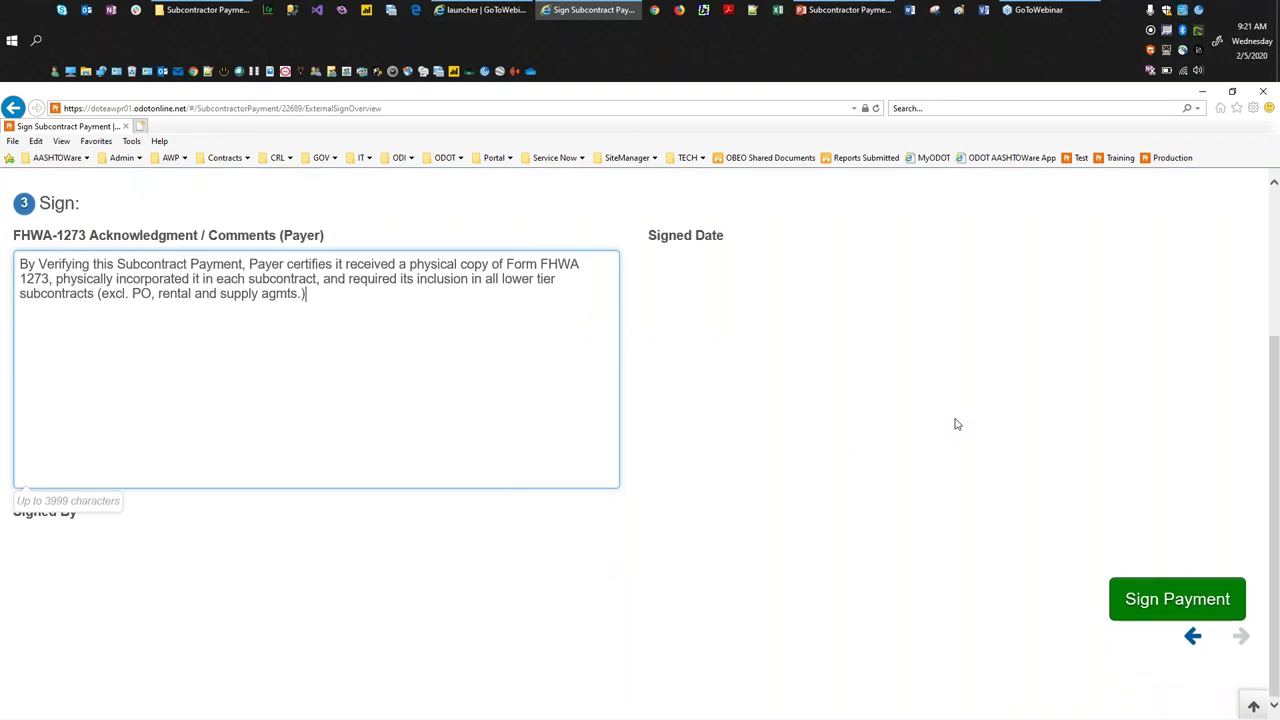
left_click(1173, 606)
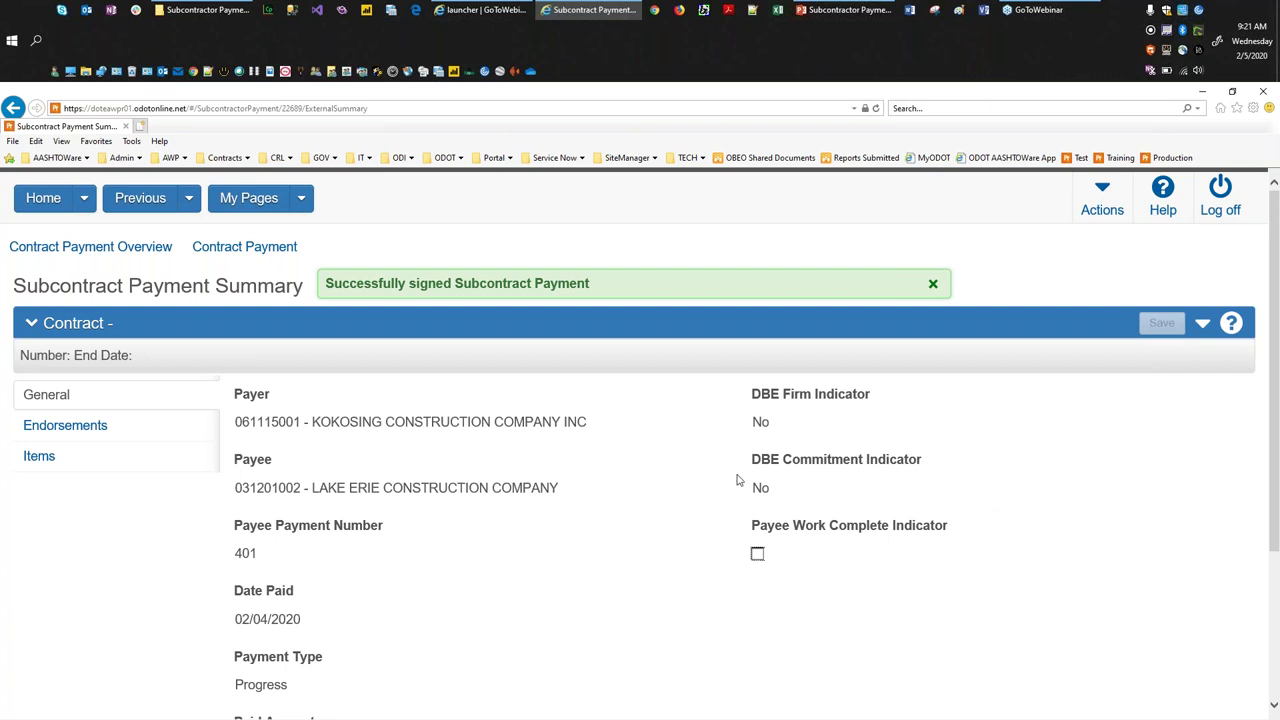
Examine the signed payment's endorsements, including the payer signature and the payee review fields
left_click(62, 428)
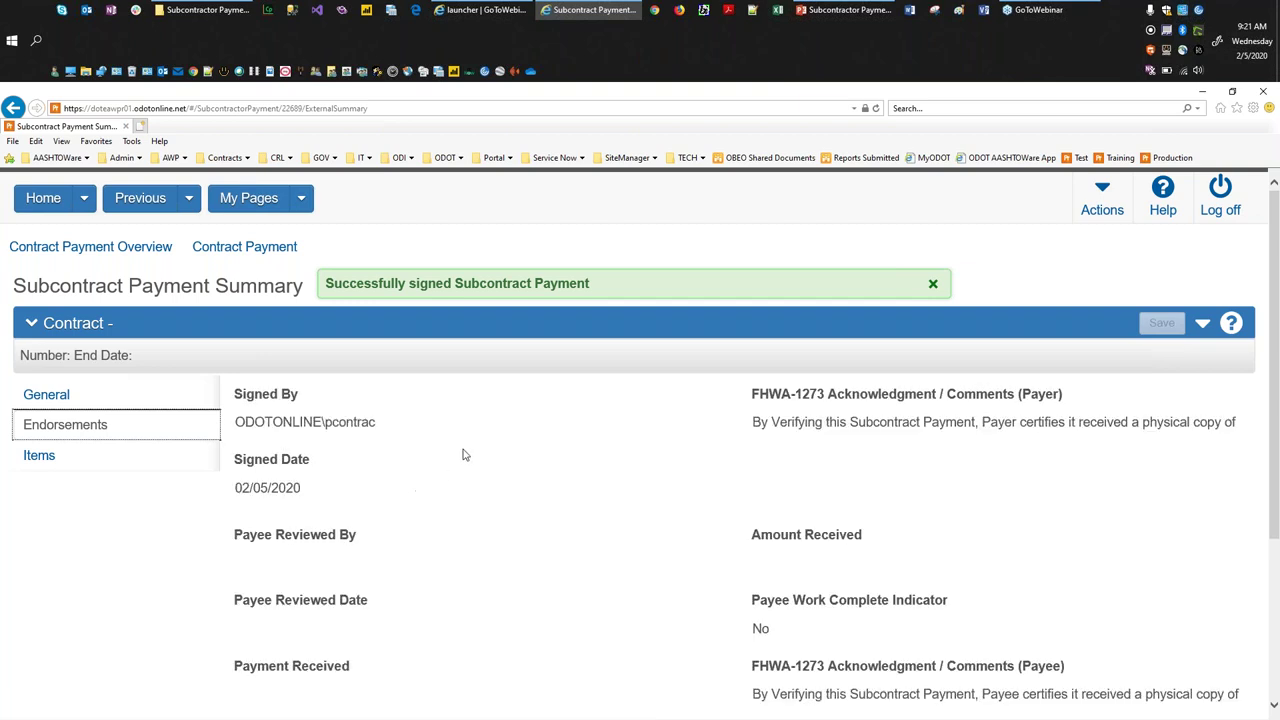
scroll(463, 455, "down", 1)
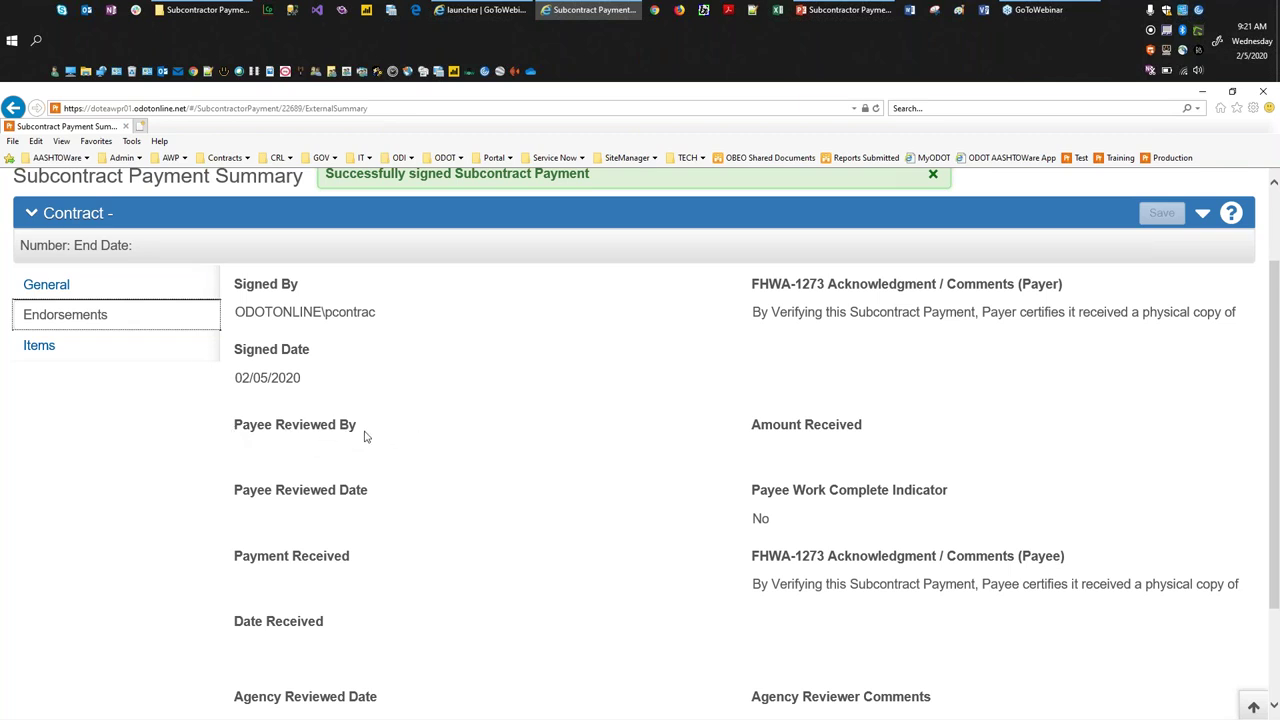
scroll(514, 460, "up", 1)
scroll(514, 460, "up", 1)
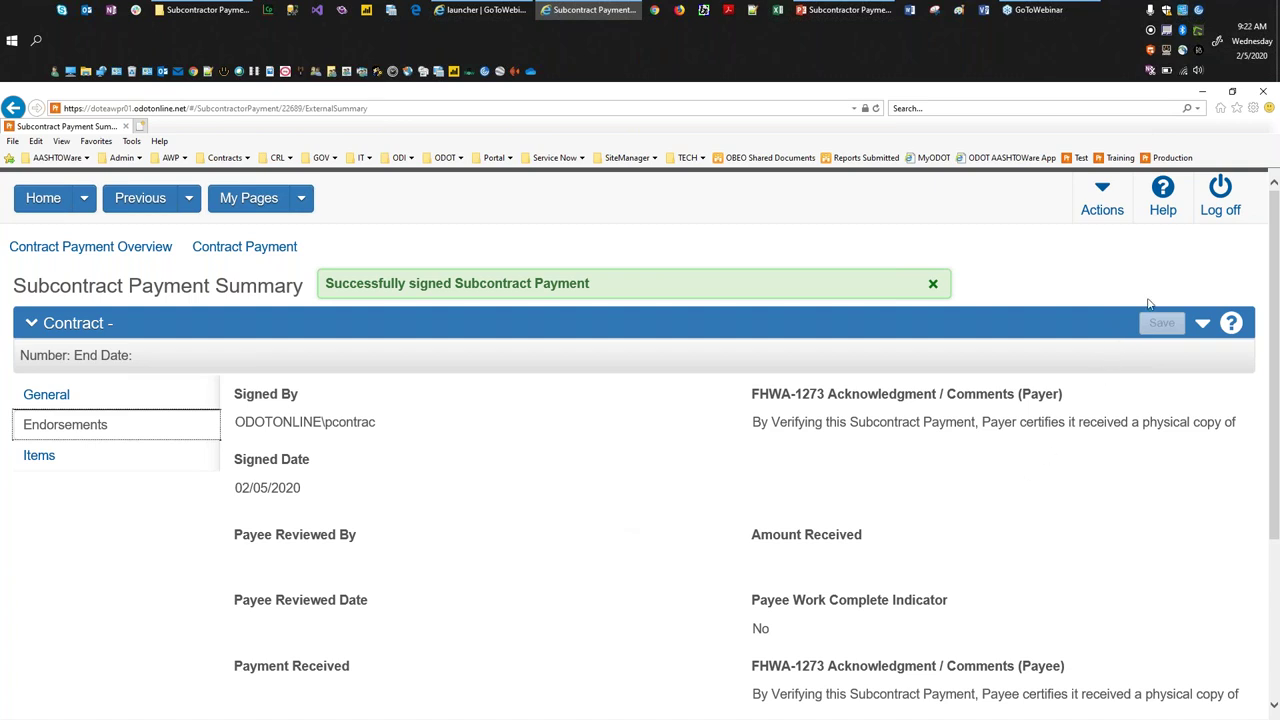
left_click(1221, 206)
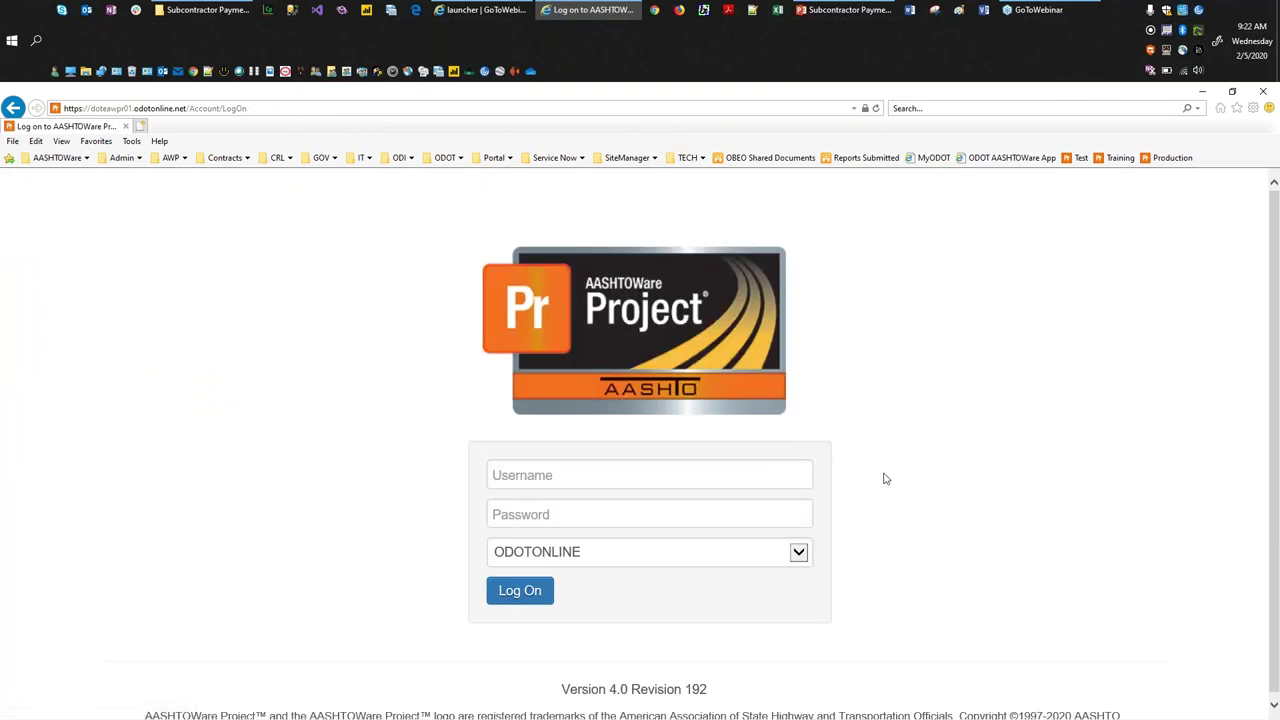
left_click(577, 473)
type("s")
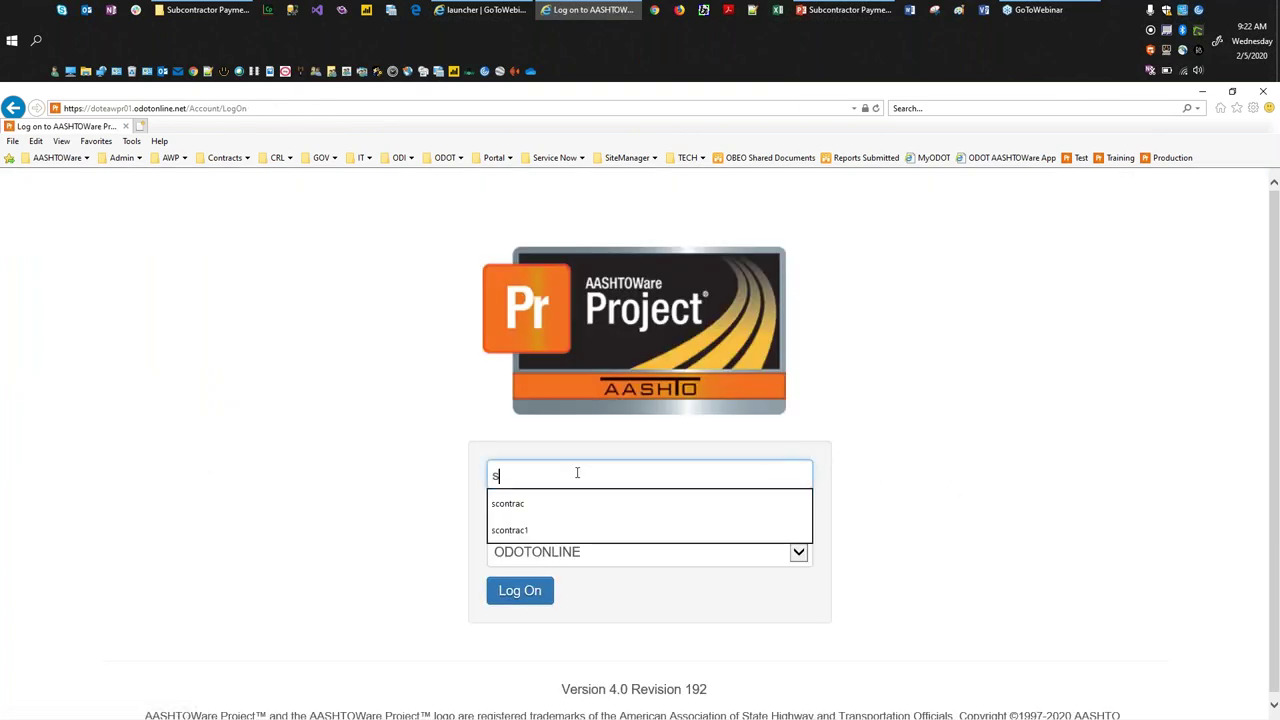
key("Down")
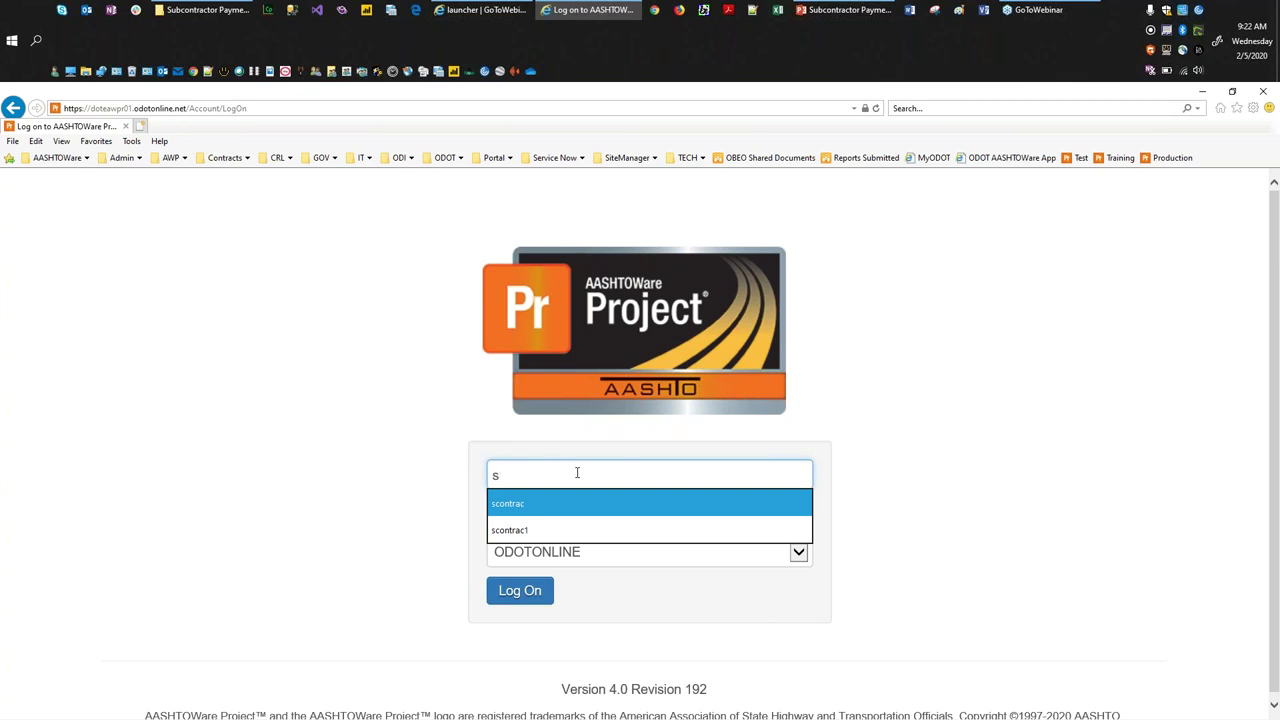
key("Return")
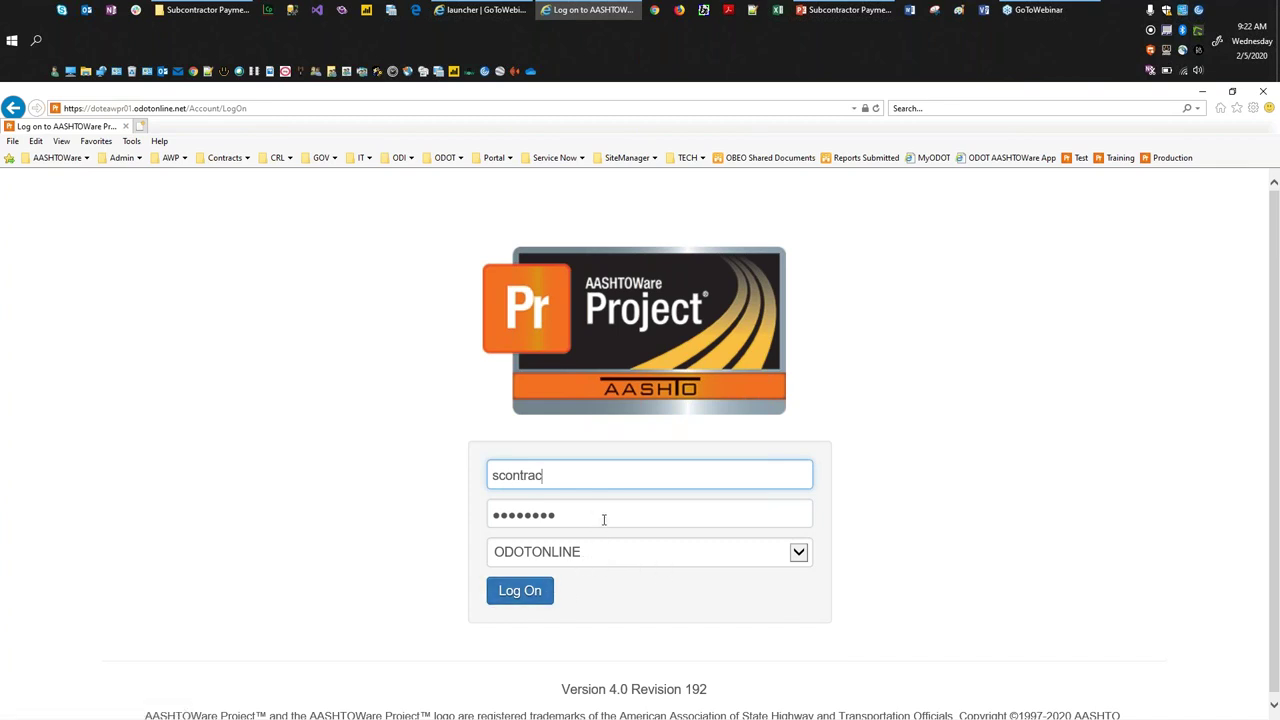
left_click(523, 592)
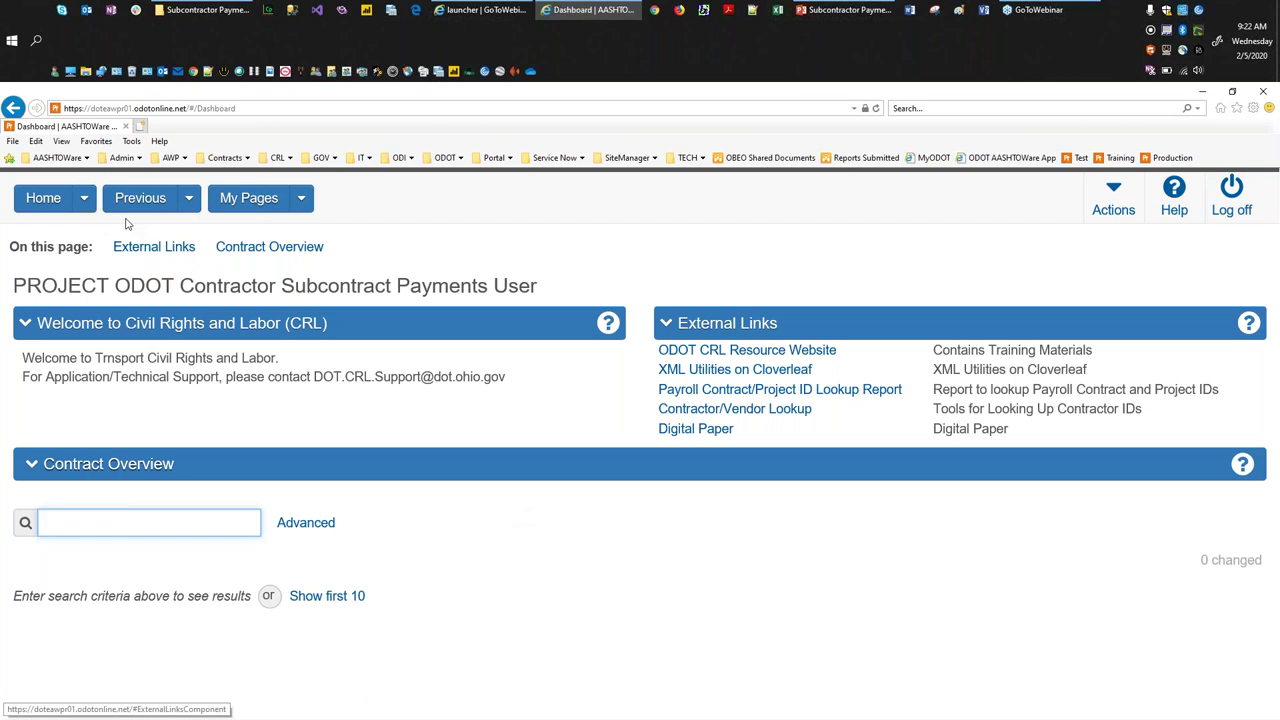
Check the active role, then find contract LAK87799 and open its payment overview
left_click(86, 200)
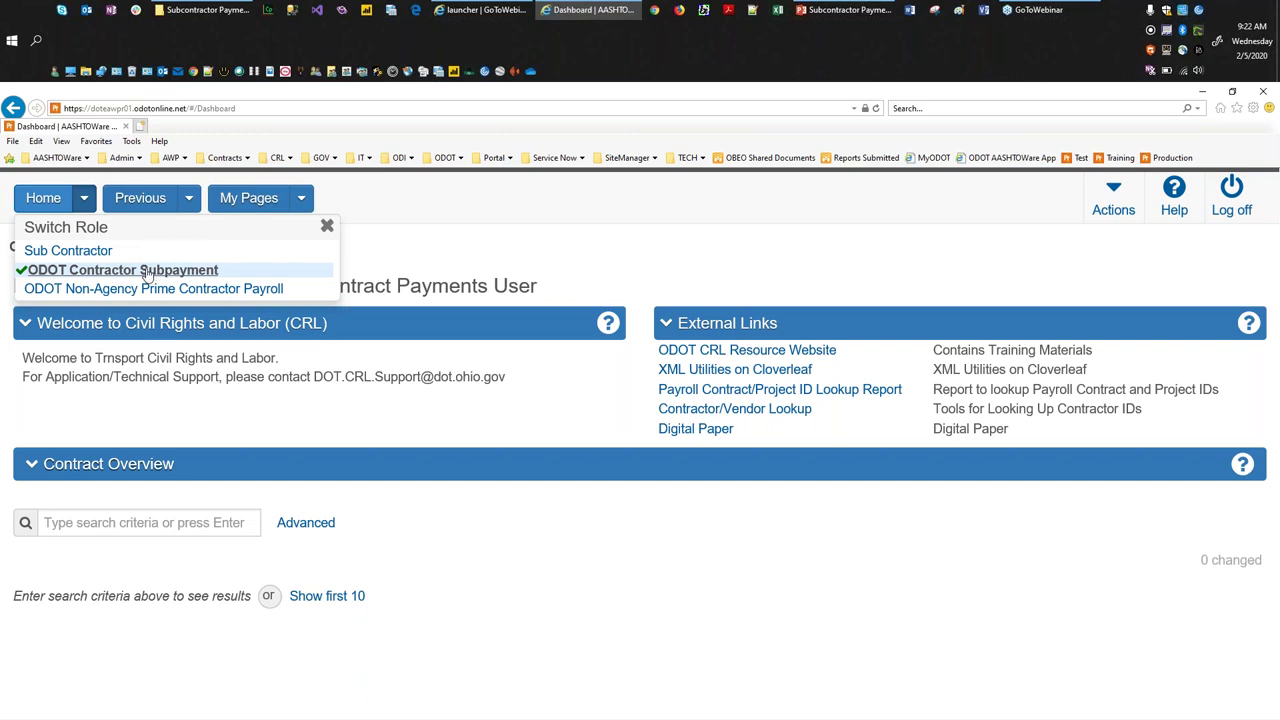
left_click(490, 543)
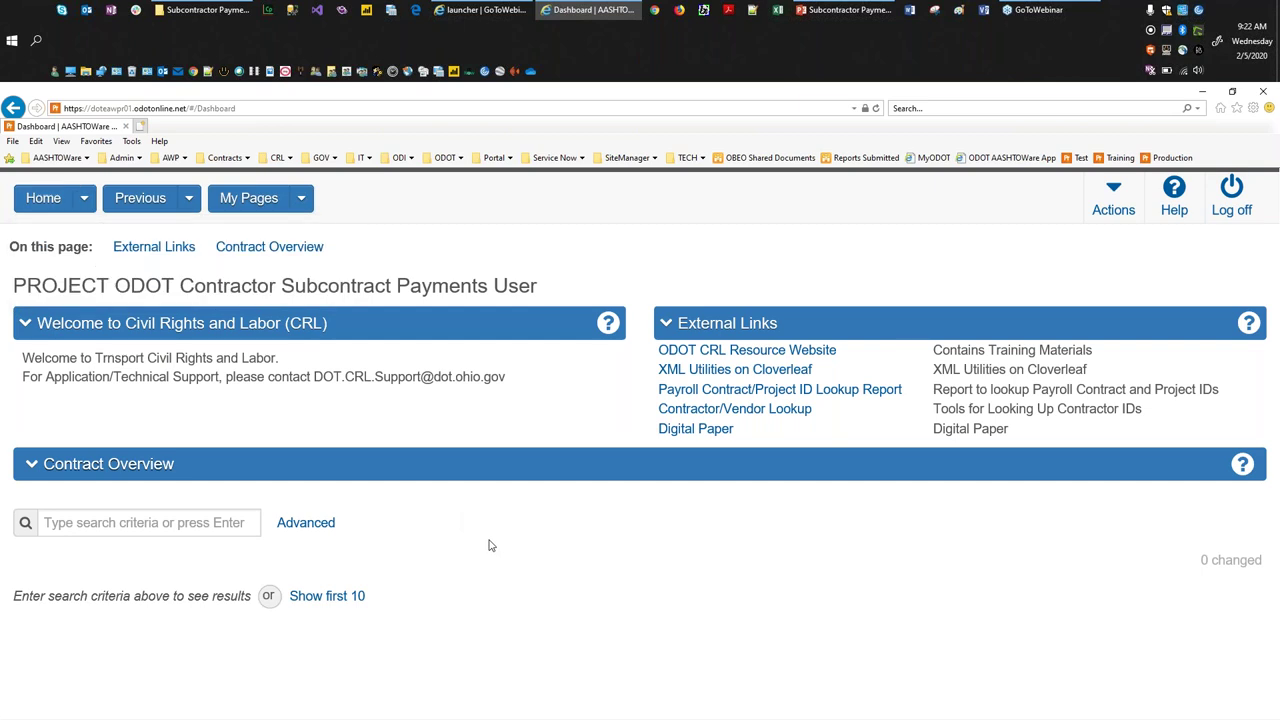
left_click(163, 522)
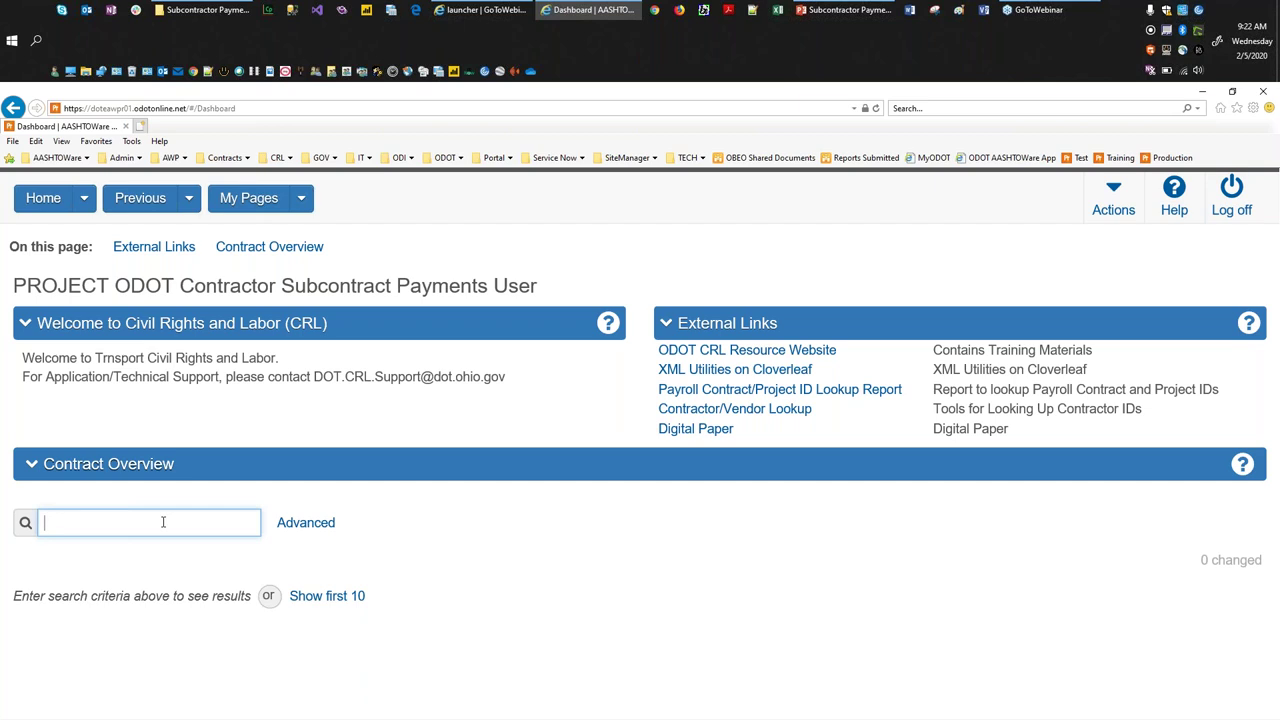
type("LAK87799")
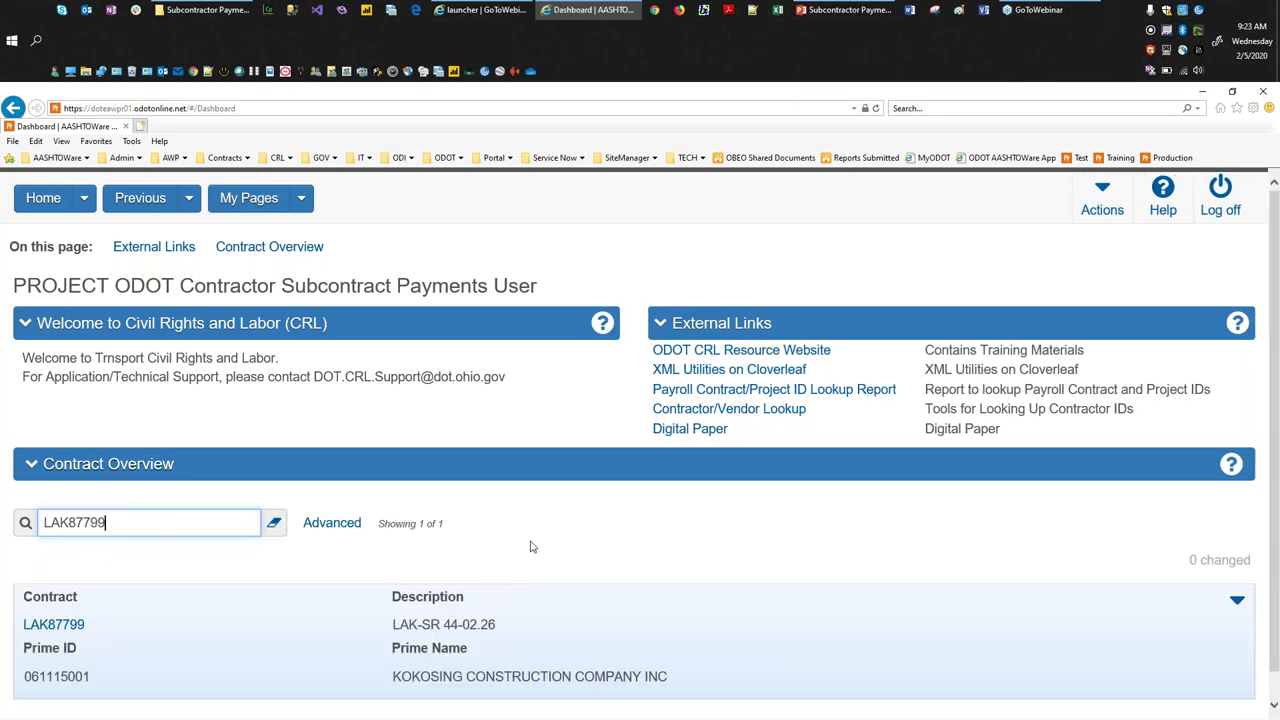
scroll(528, 543, "down", 1)
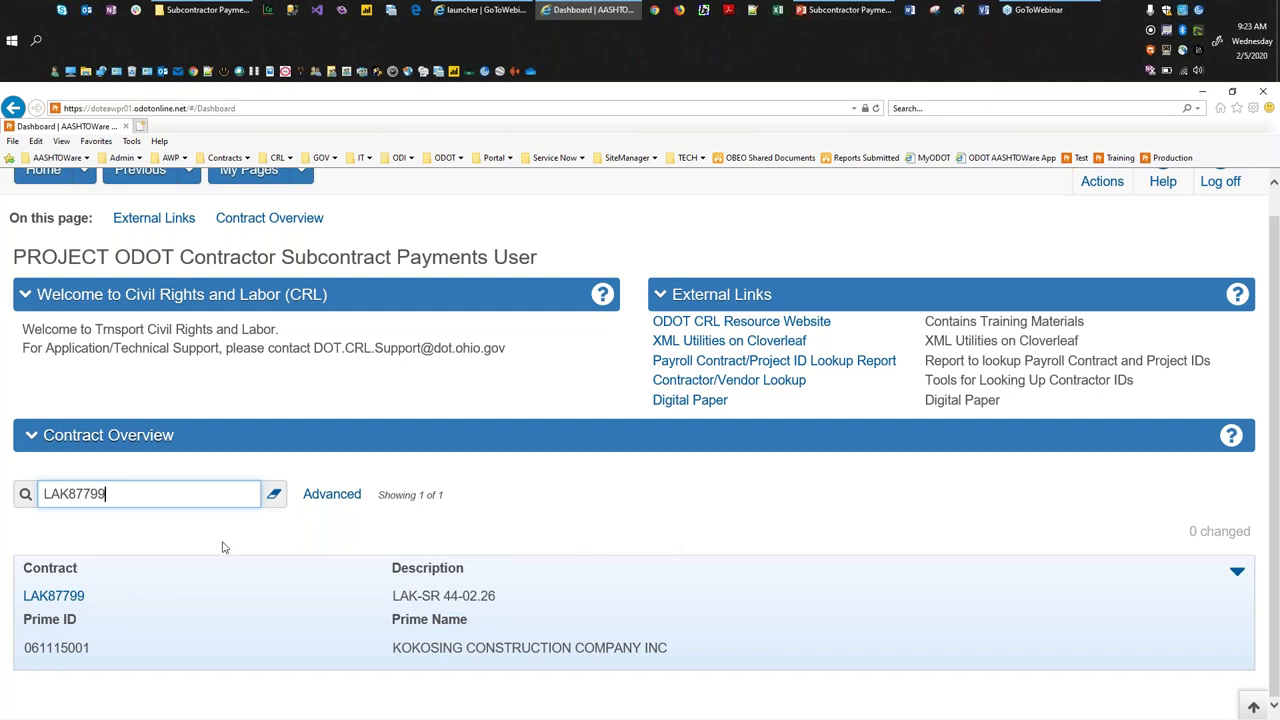
left_click(58, 598)
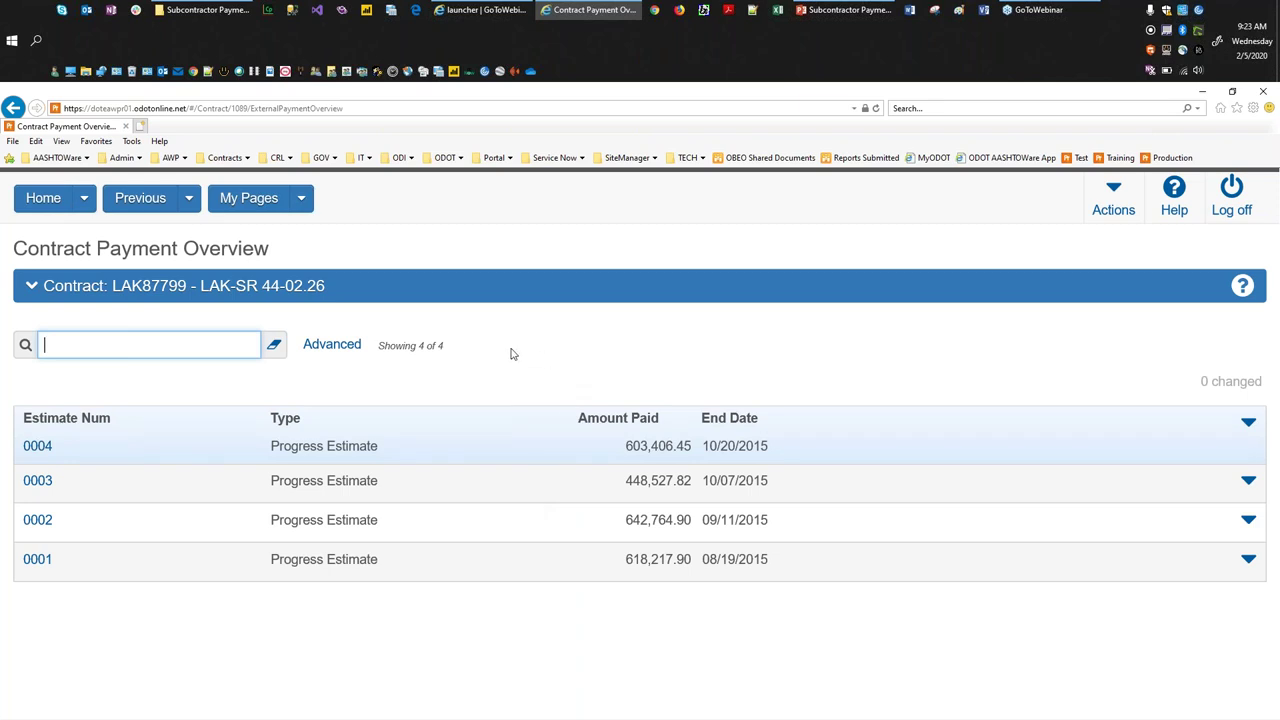
Open estimate 0004's subcontract payments and start verifying the Kokosing payment to Lake Erie Construction Company
left_click(38, 449)
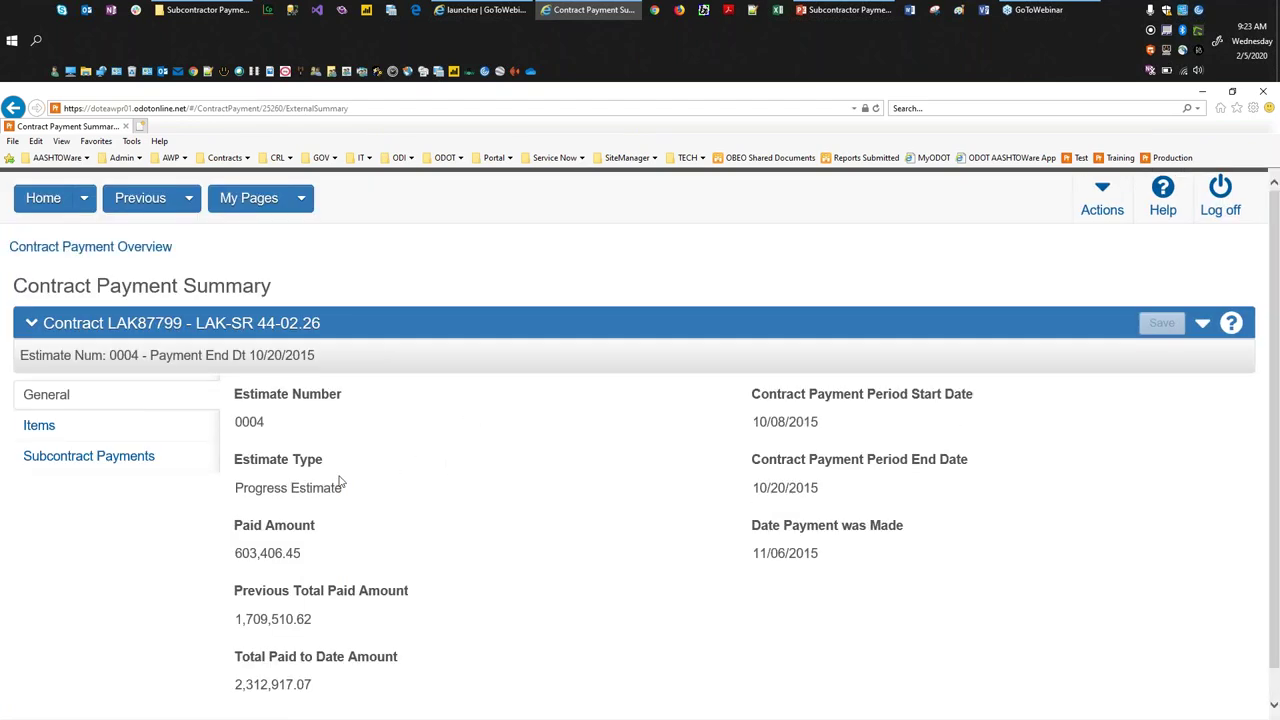
left_click(88, 460)
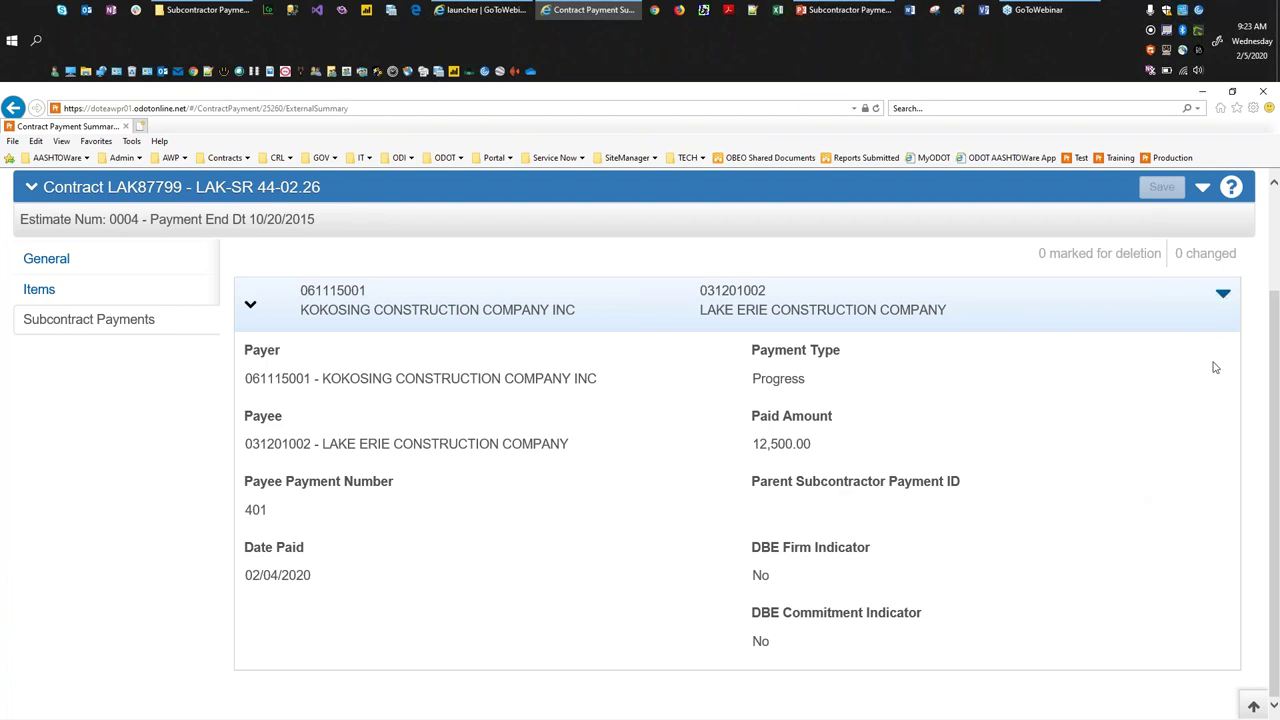
scroll(1214, 366, "up", 1)
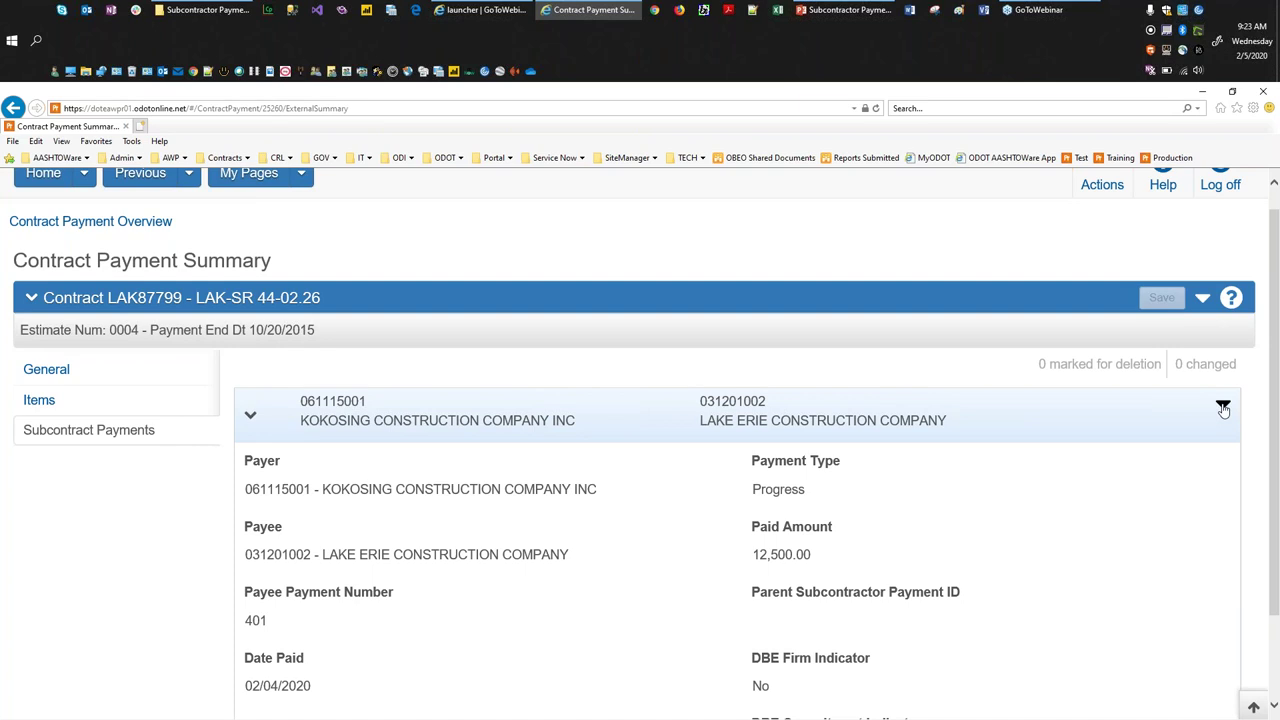
left_click(1223, 408)
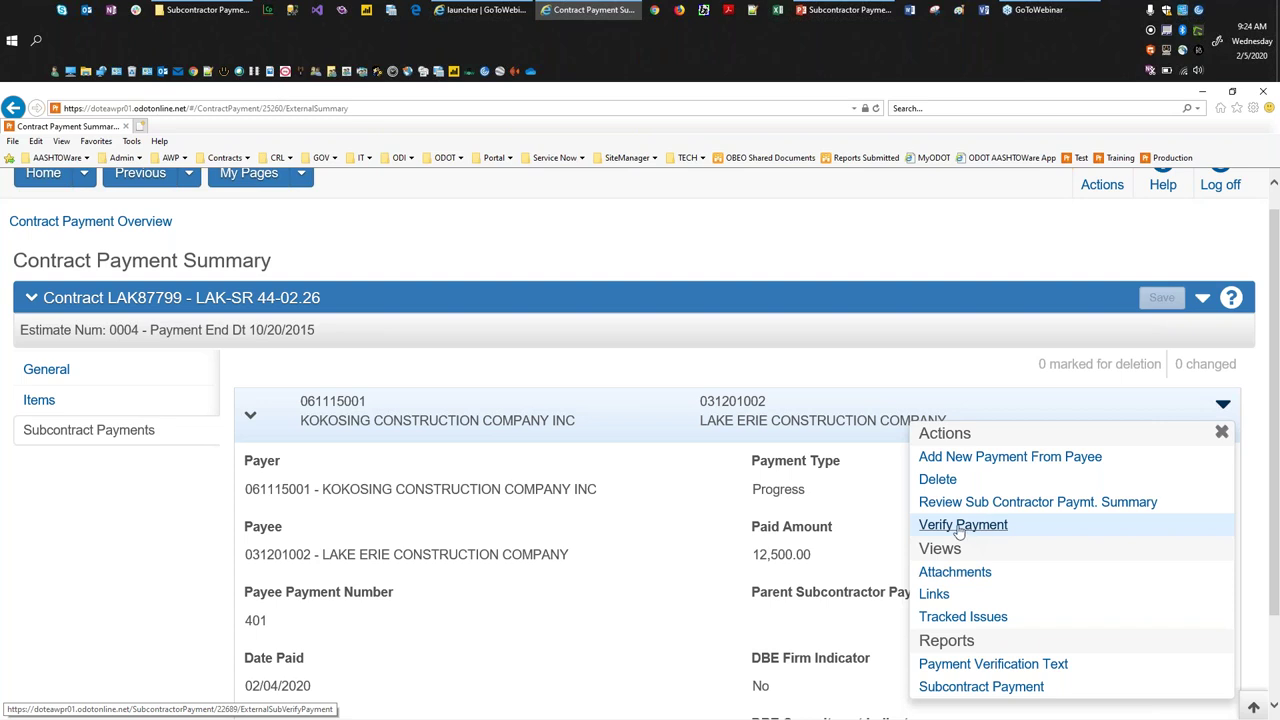
left_click(959, 530)
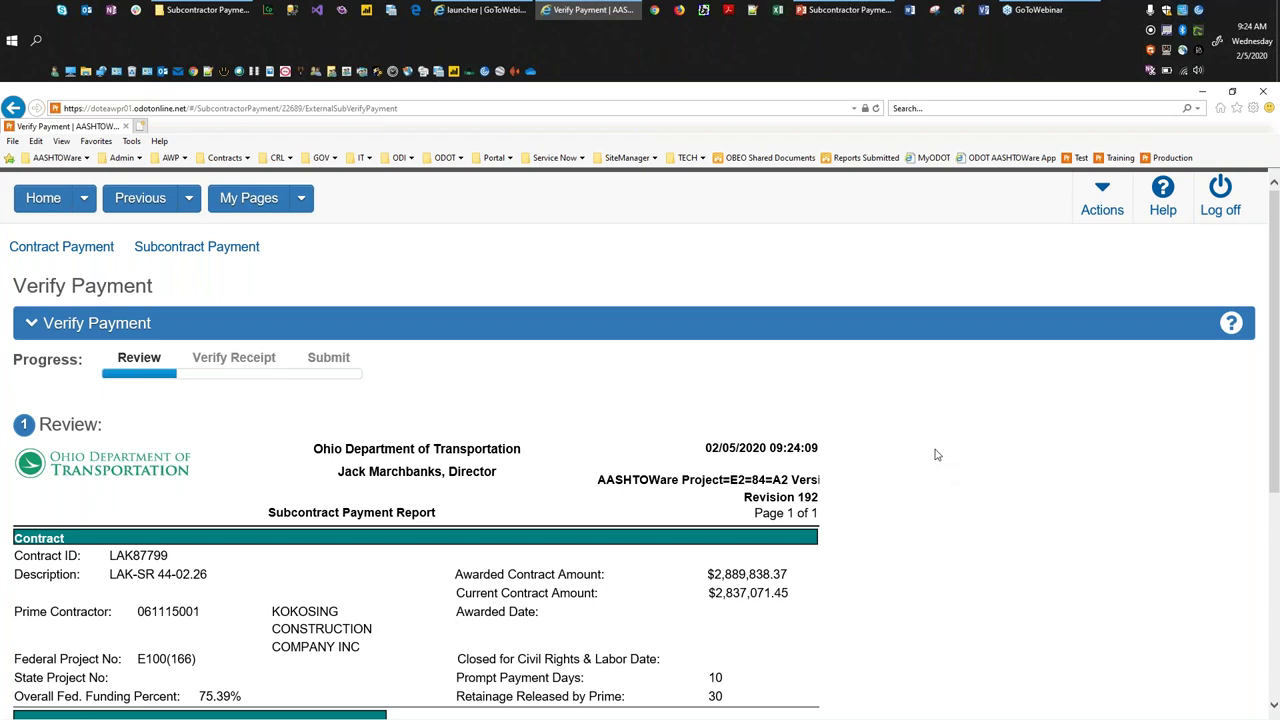
Review the Subcontract Payment Report through to its end and proceed to the receipt verification stage
scroll(937, 455, "down", 2)
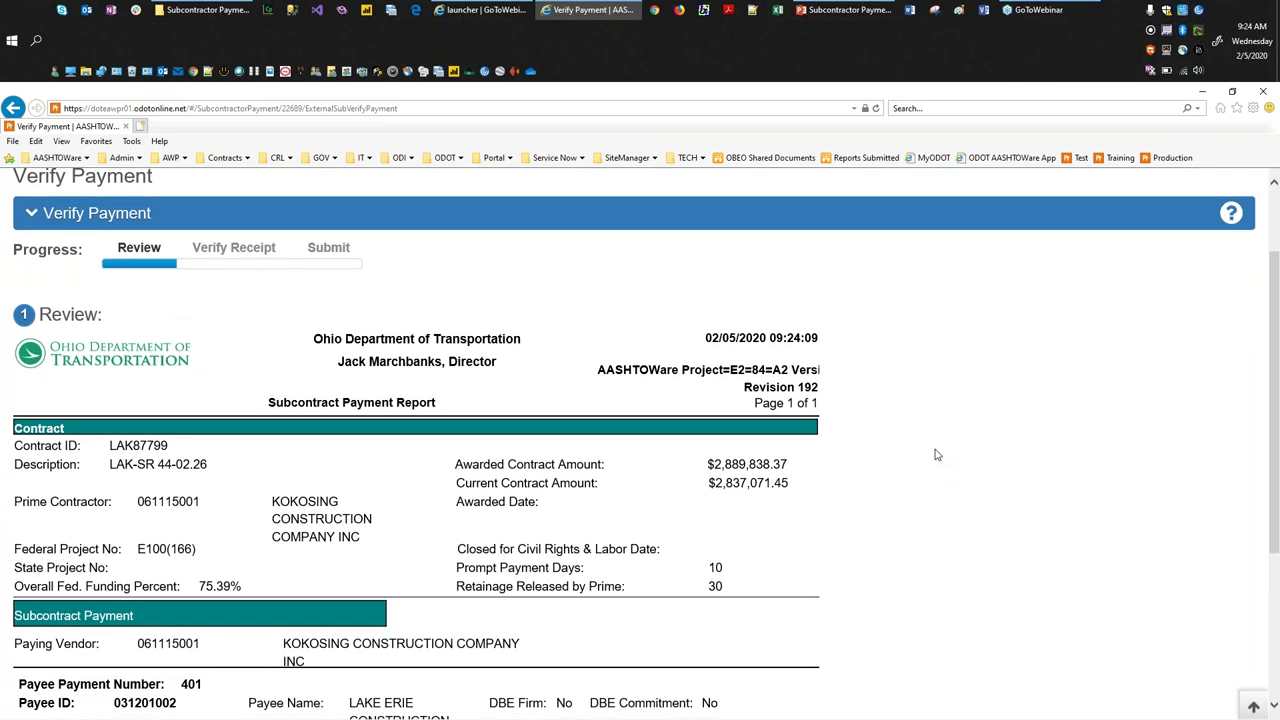
scroll(937, 455, "down", 4)
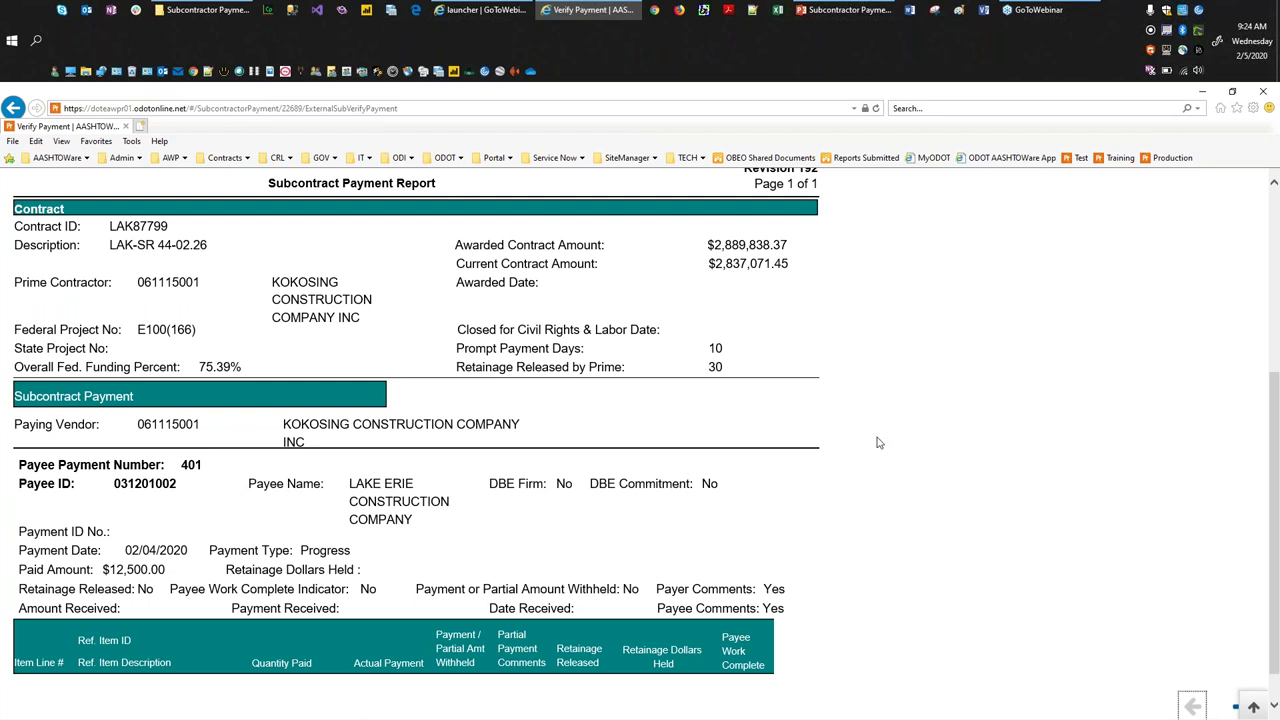
scroll(878, 441, "down", 1)
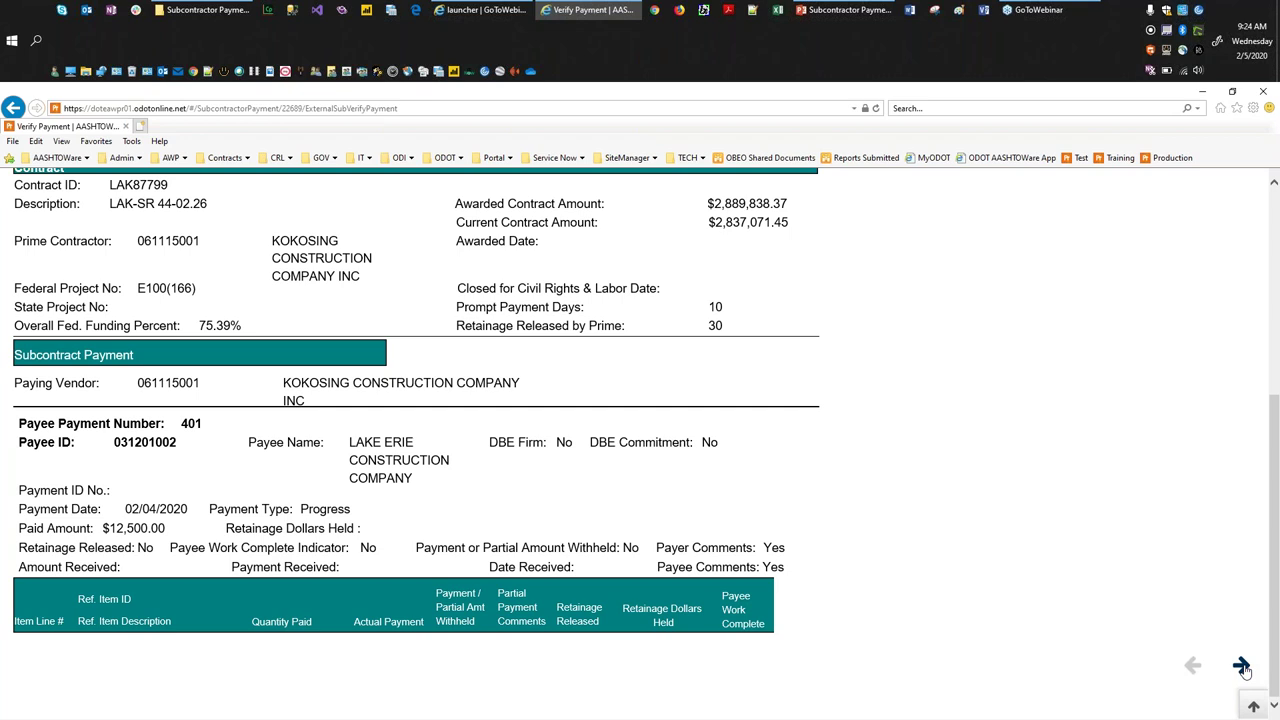
left_click(1241, 666)
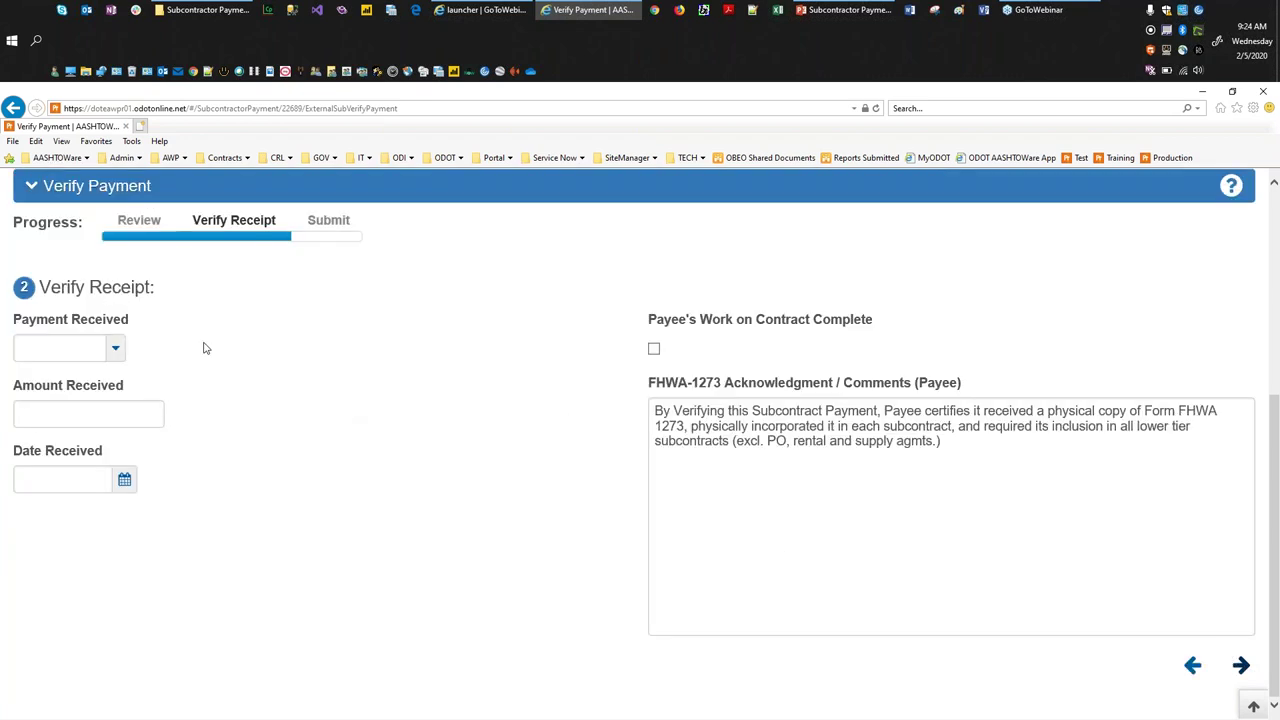
Record the payment as received "Yes as Expected", with an amount of 12,500.00 and a received date of 02/05/2020
left_click(116, 350)
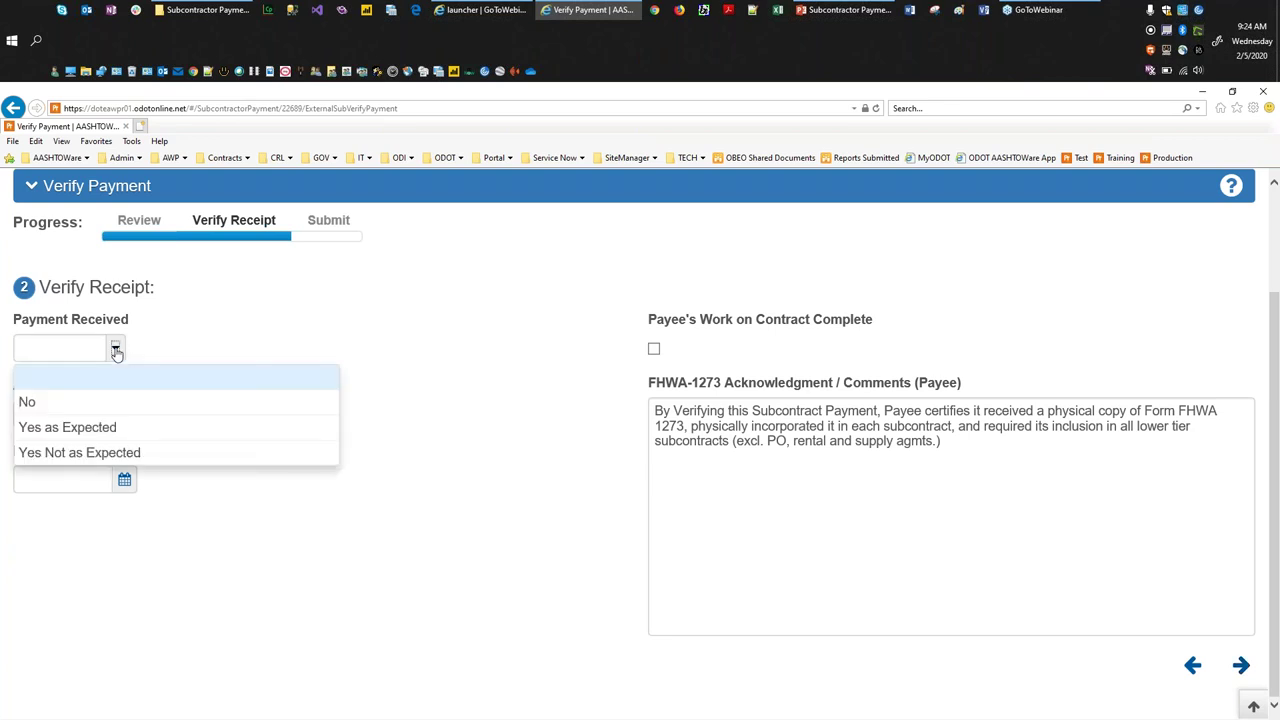
left_click(82, 432)
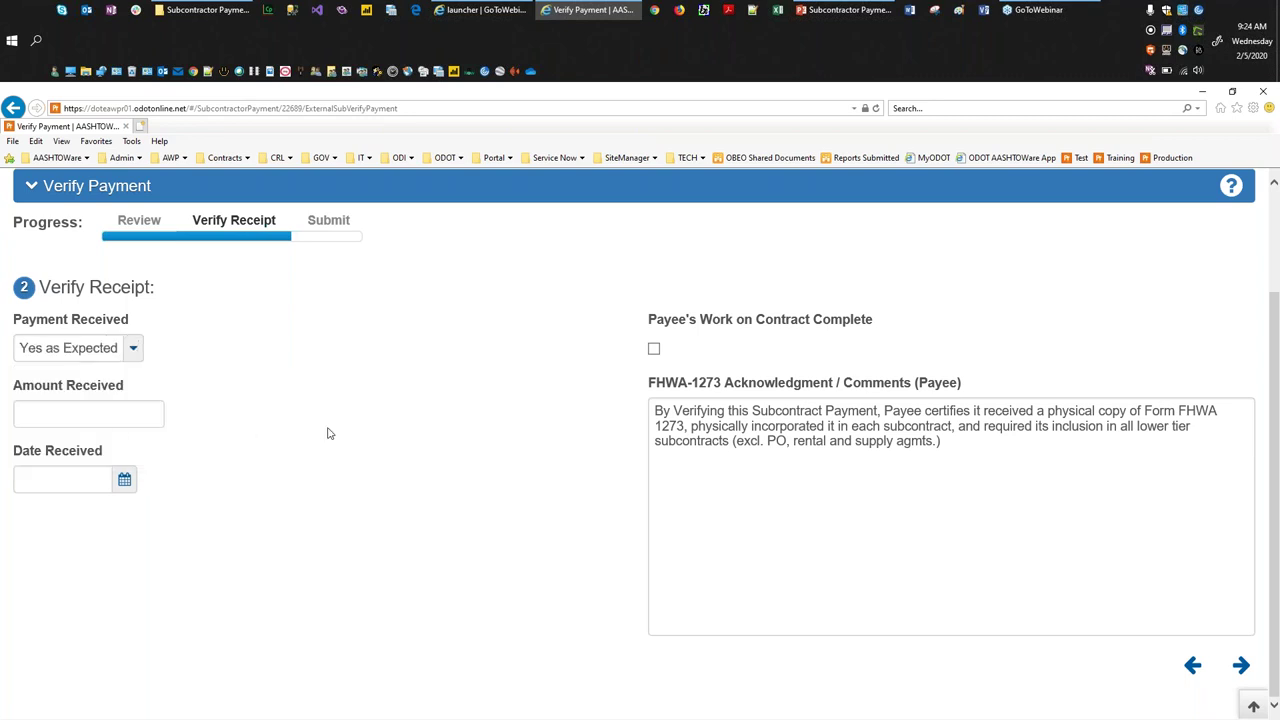
left_click(150, 417)
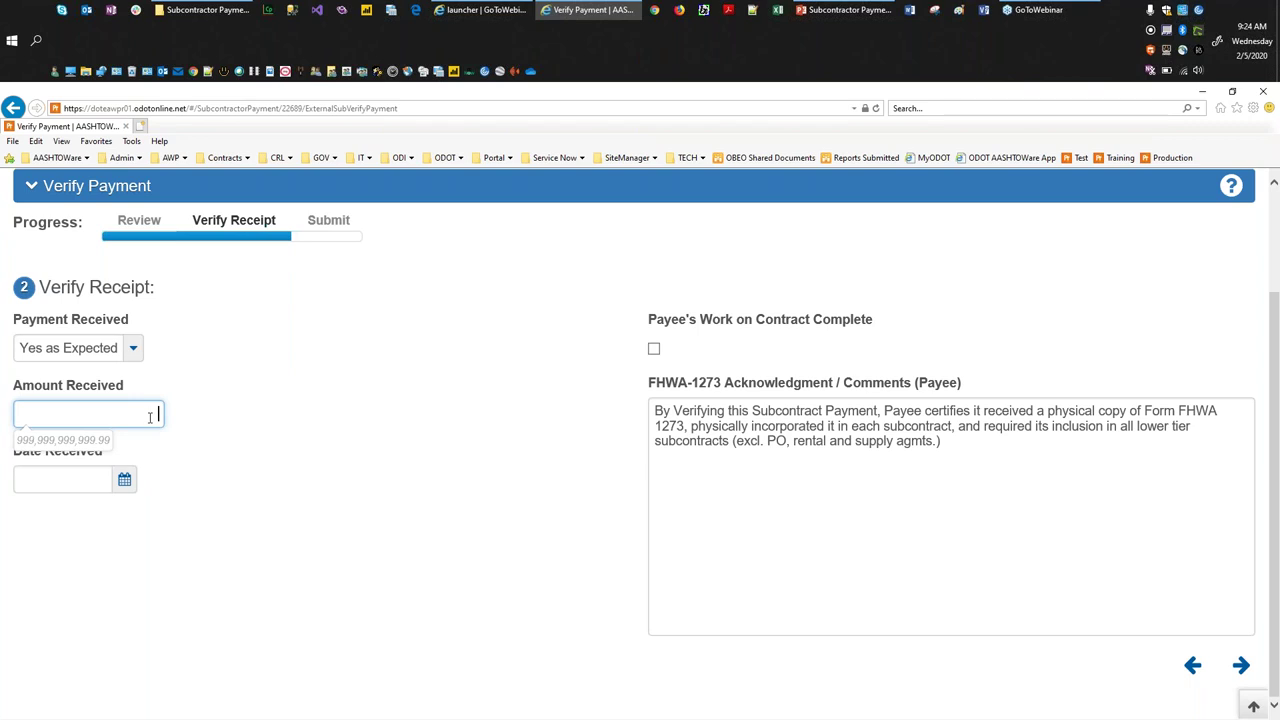
type("12")
type("500")
left_click(283, 415)
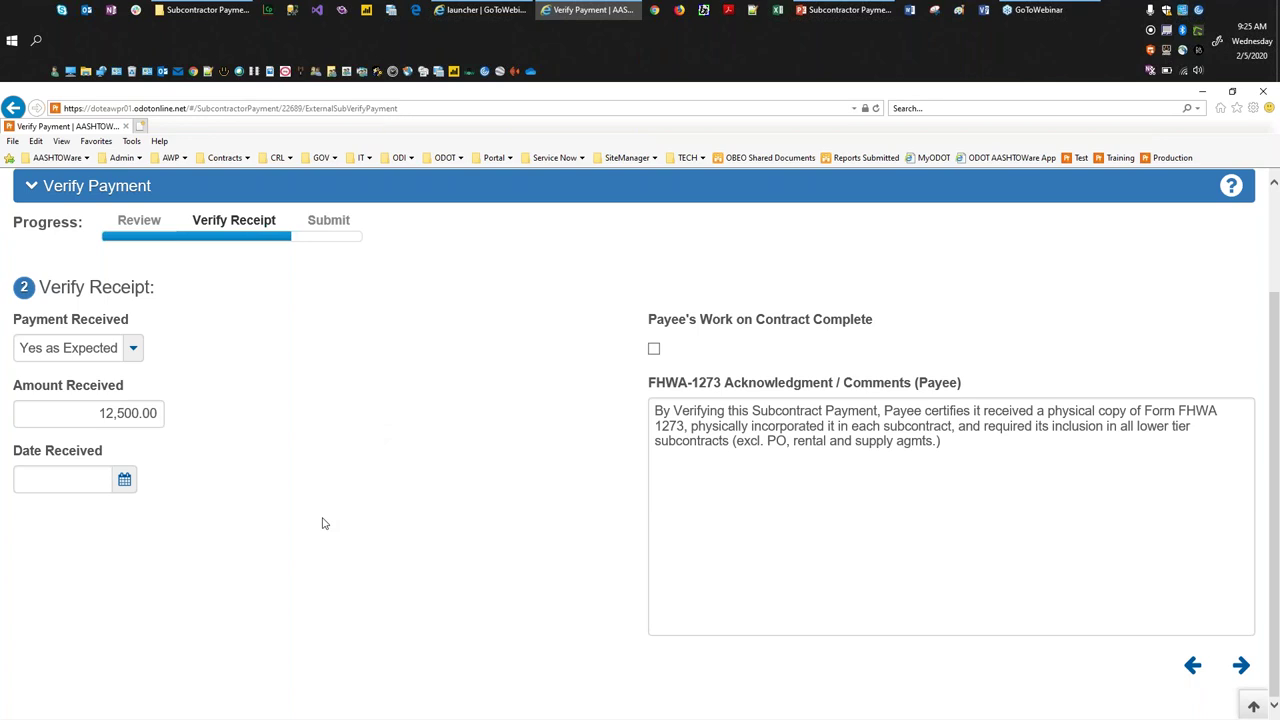
left_click(124, 480)
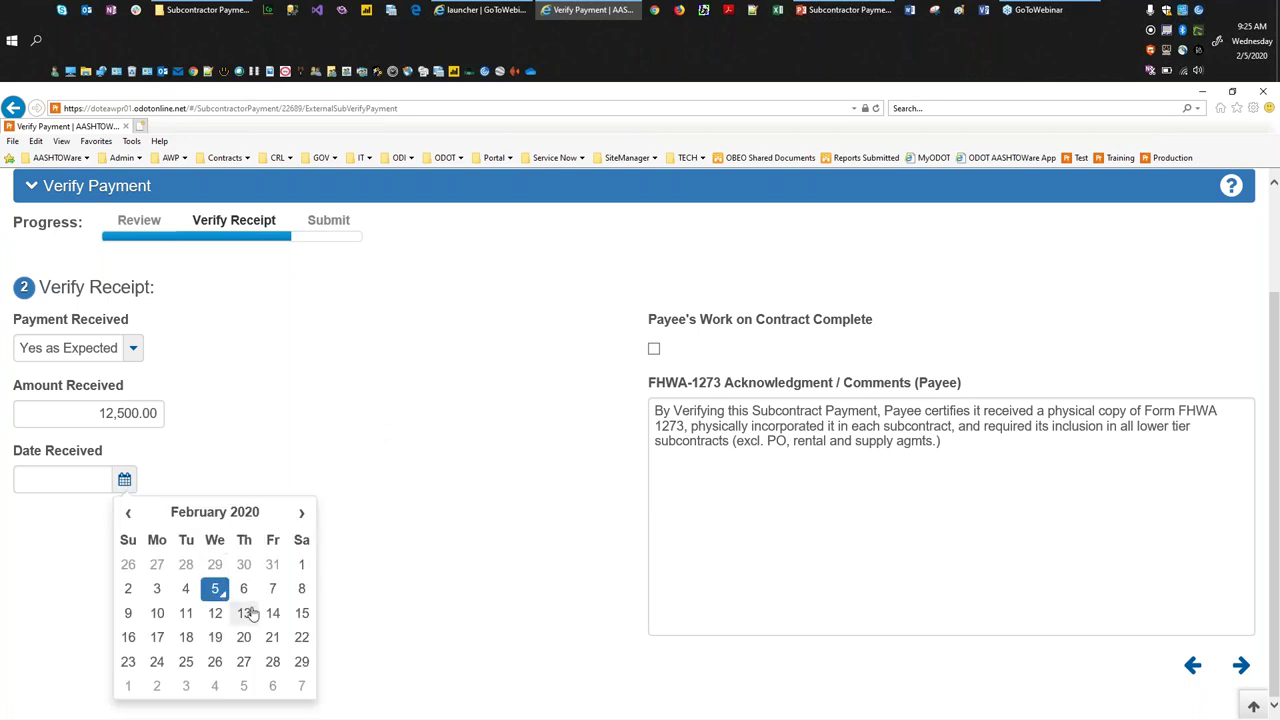
left_click(218, 591)
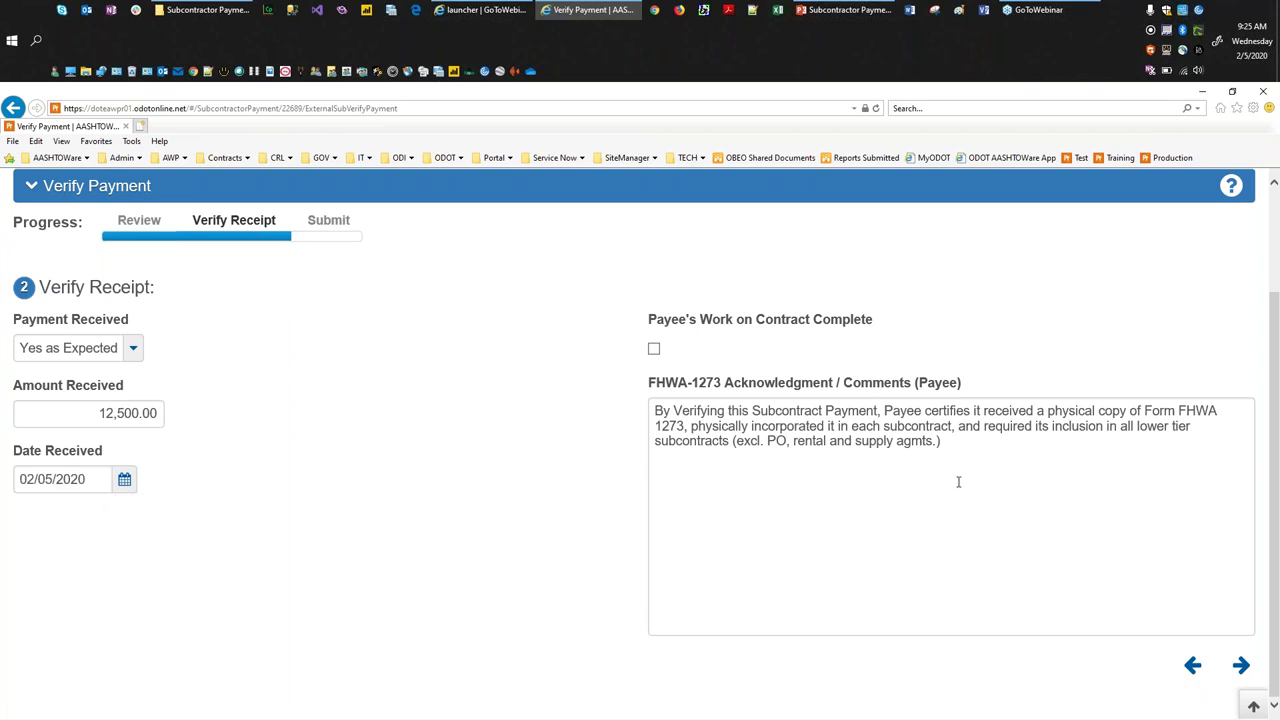
Check the payee's FHWA-1273 acknowledgment text and submit the payment verification
mouse_move(716, 331)
left_click_drag(993, 450, 645, 410)
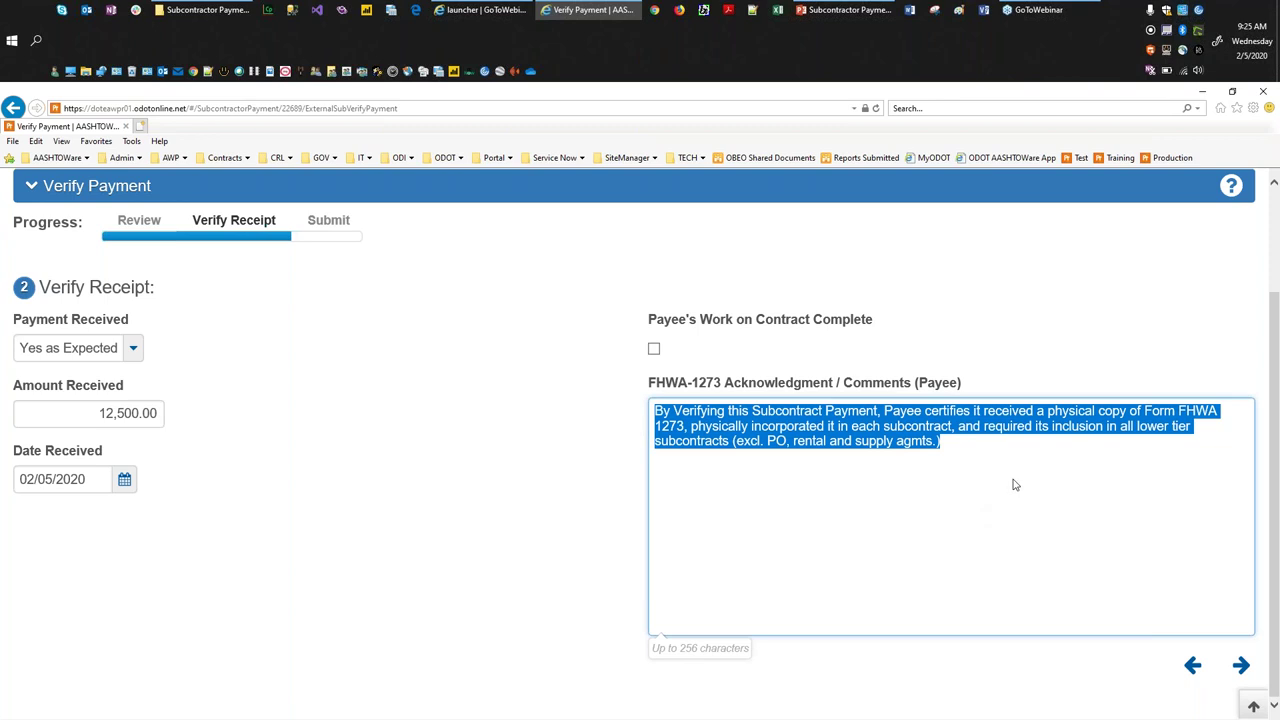
left_click(985, 454)
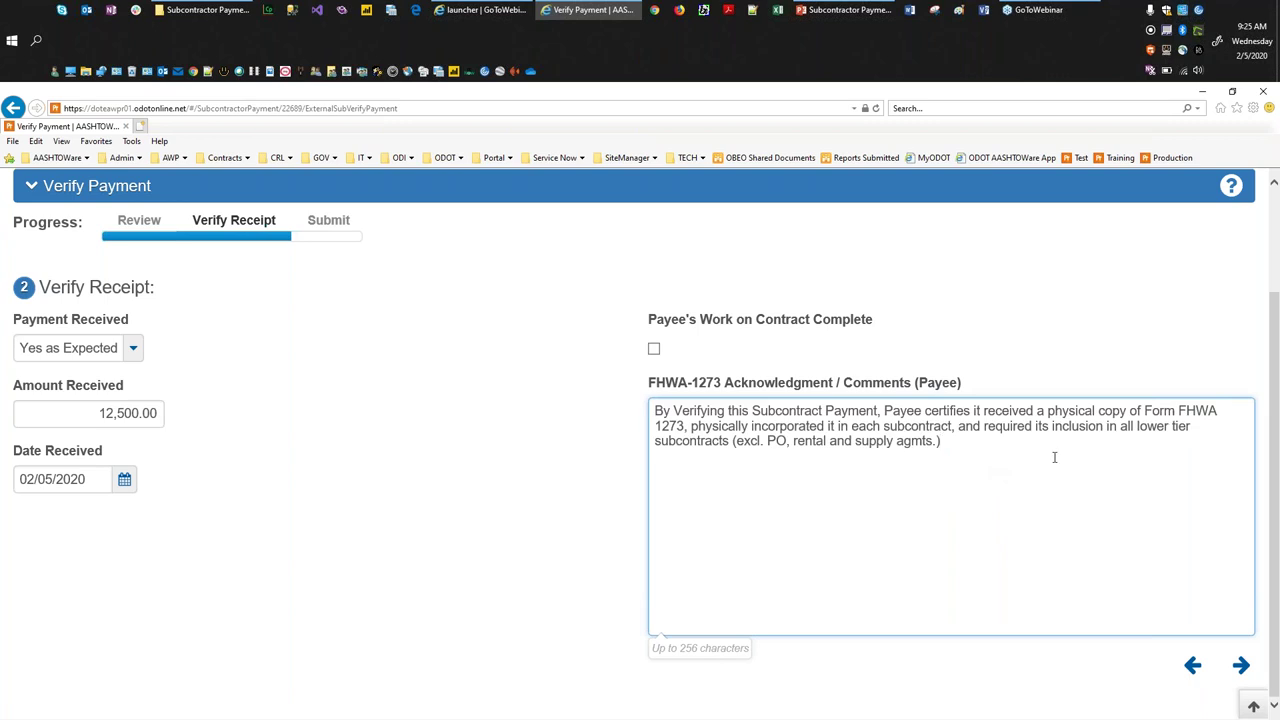
left_click(1241, 666)
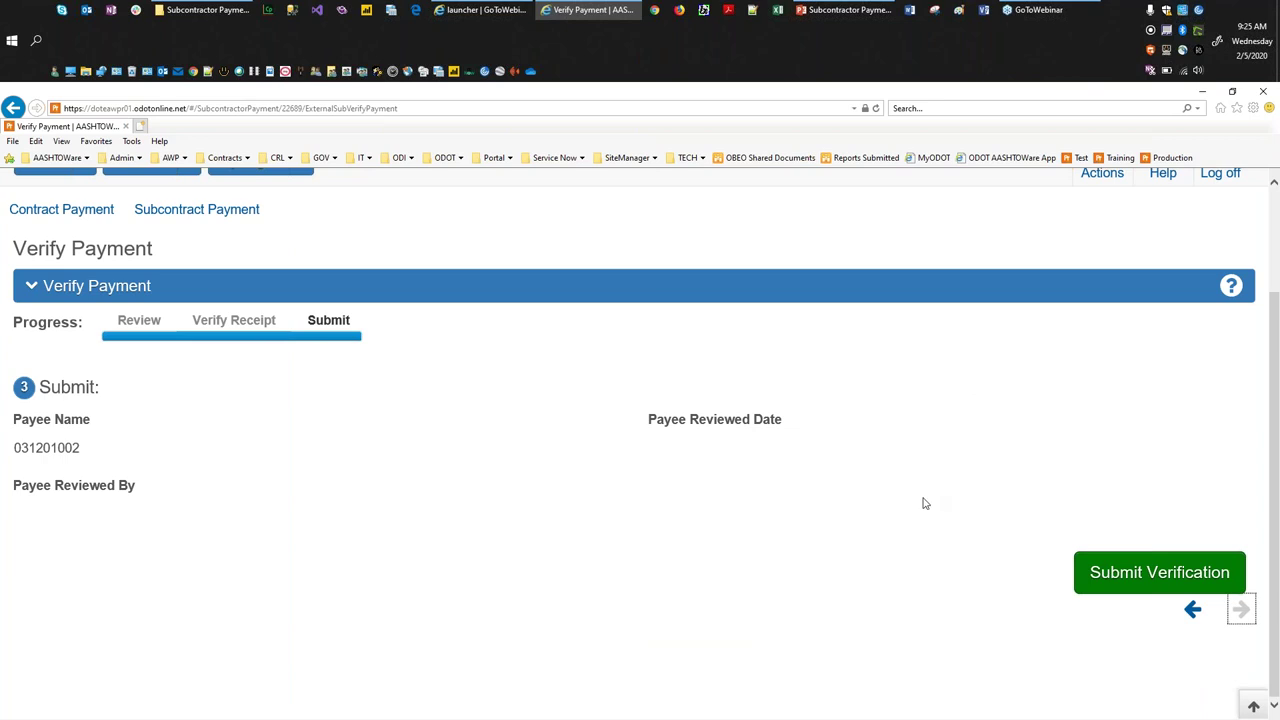
left_click(1157, 580)
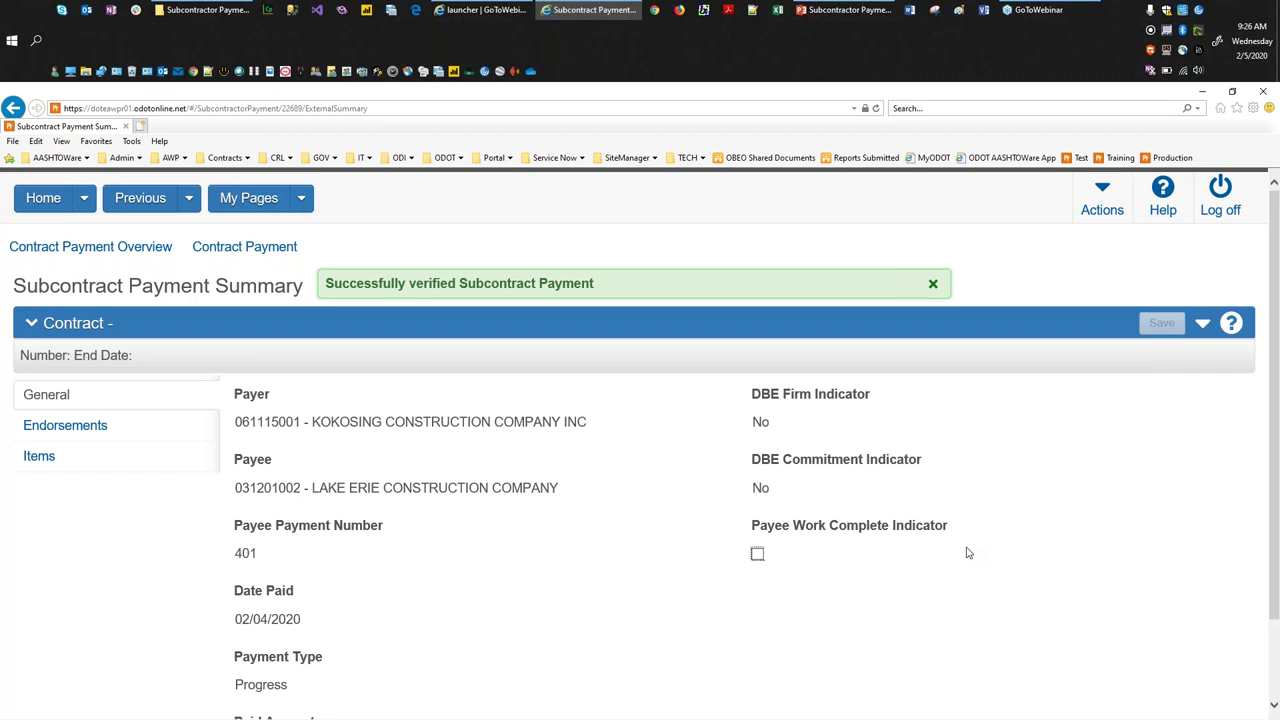
Return to the contract payment's subcontract payments and start a new payment from the payee, Lake Erie Construction Company
left_click(247, 248)
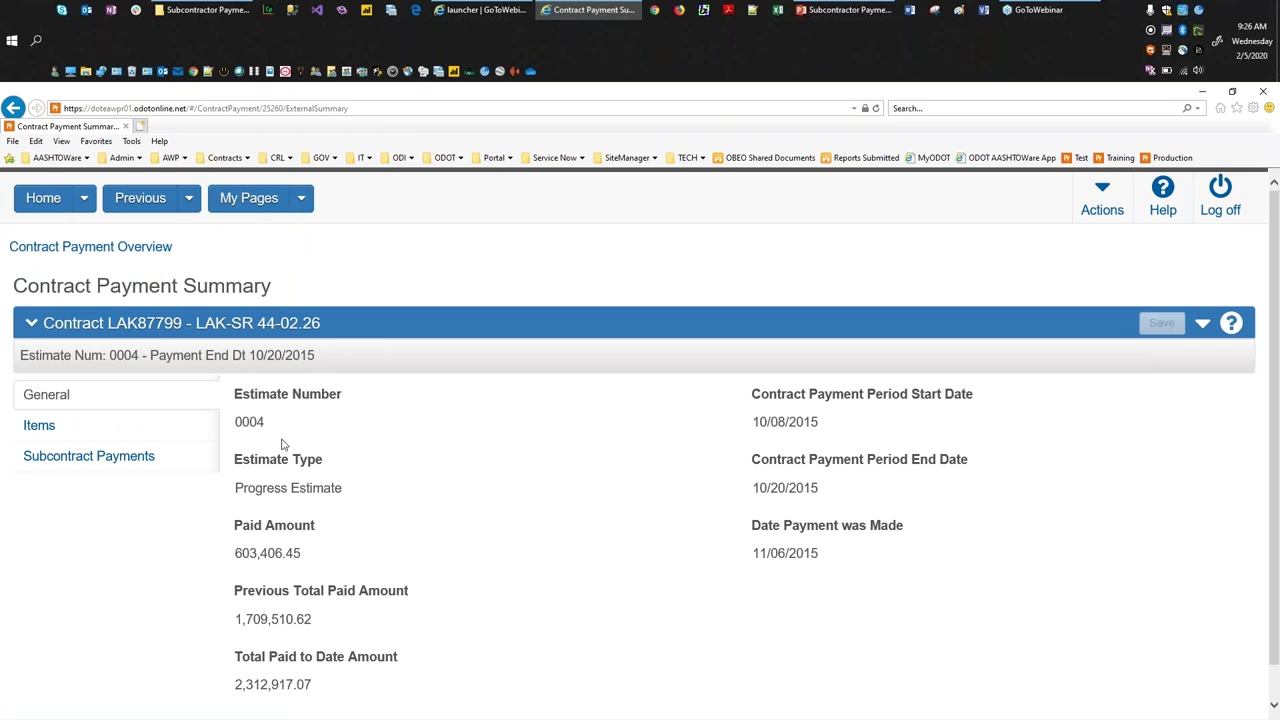
left_click(80, 456)
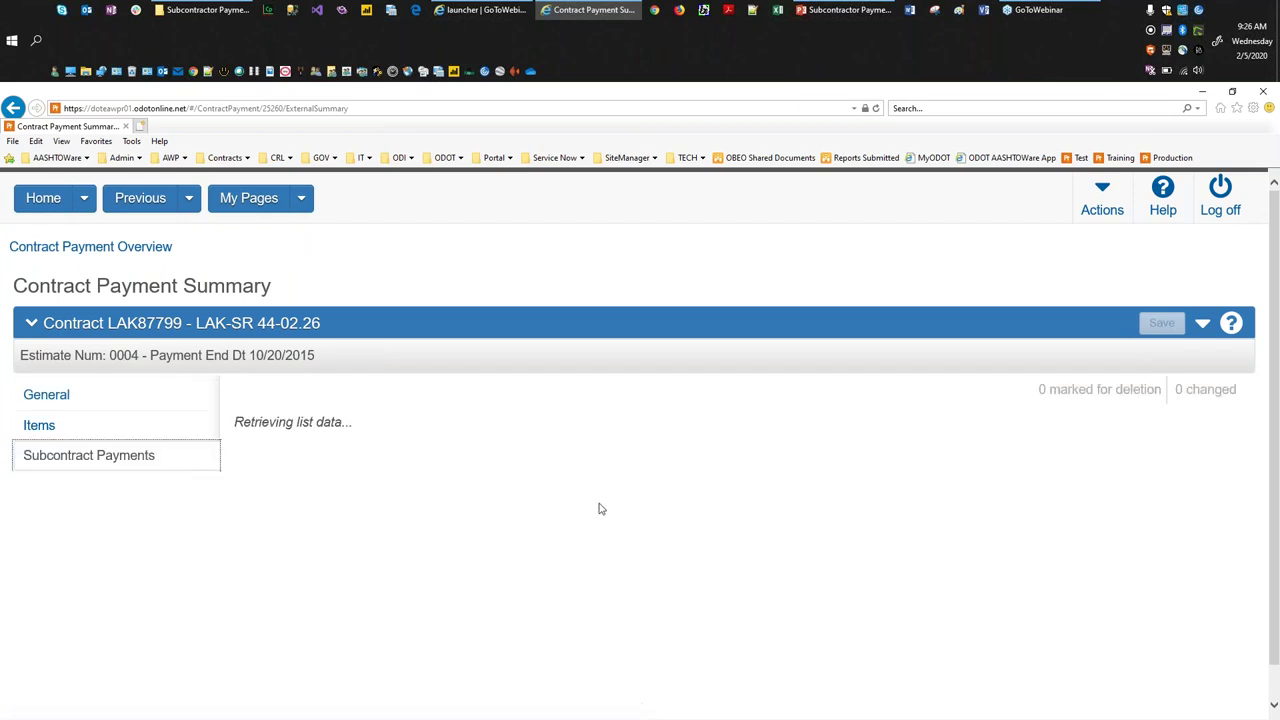
scroll(700, 530, "down", 2)
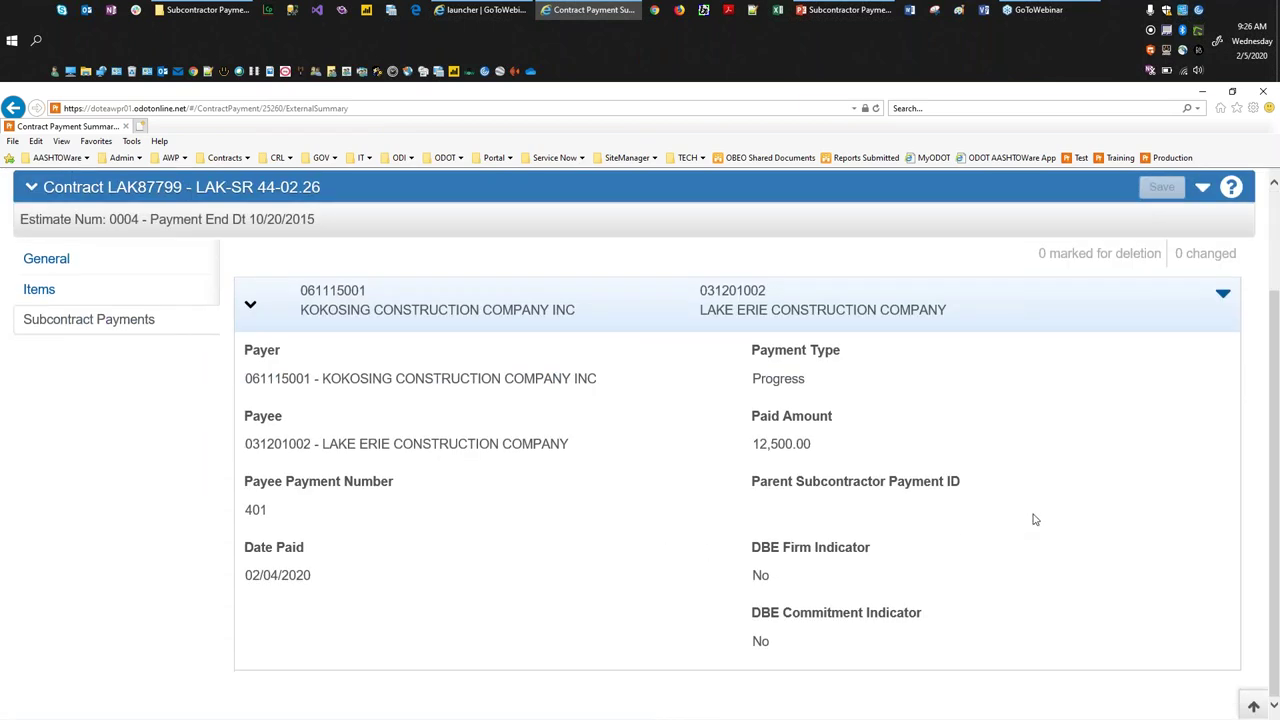
scroll(1035, 519, "up", 1)
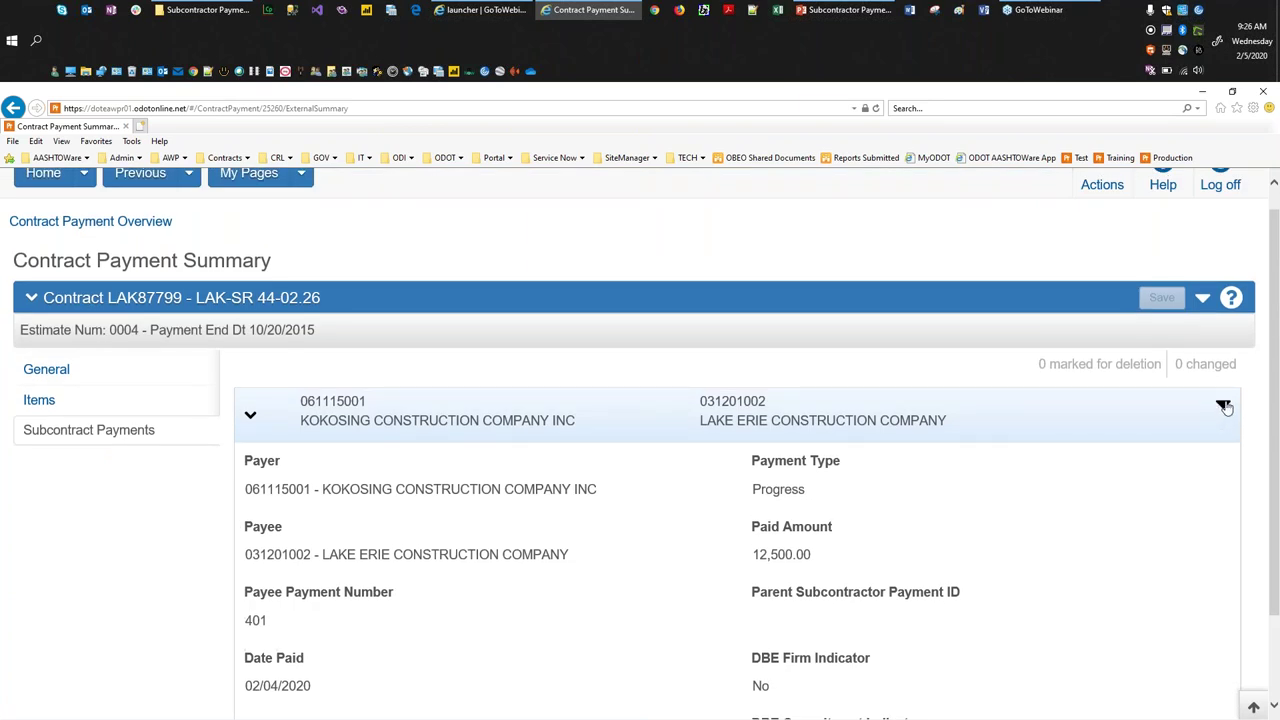
left_click(1223, 406)
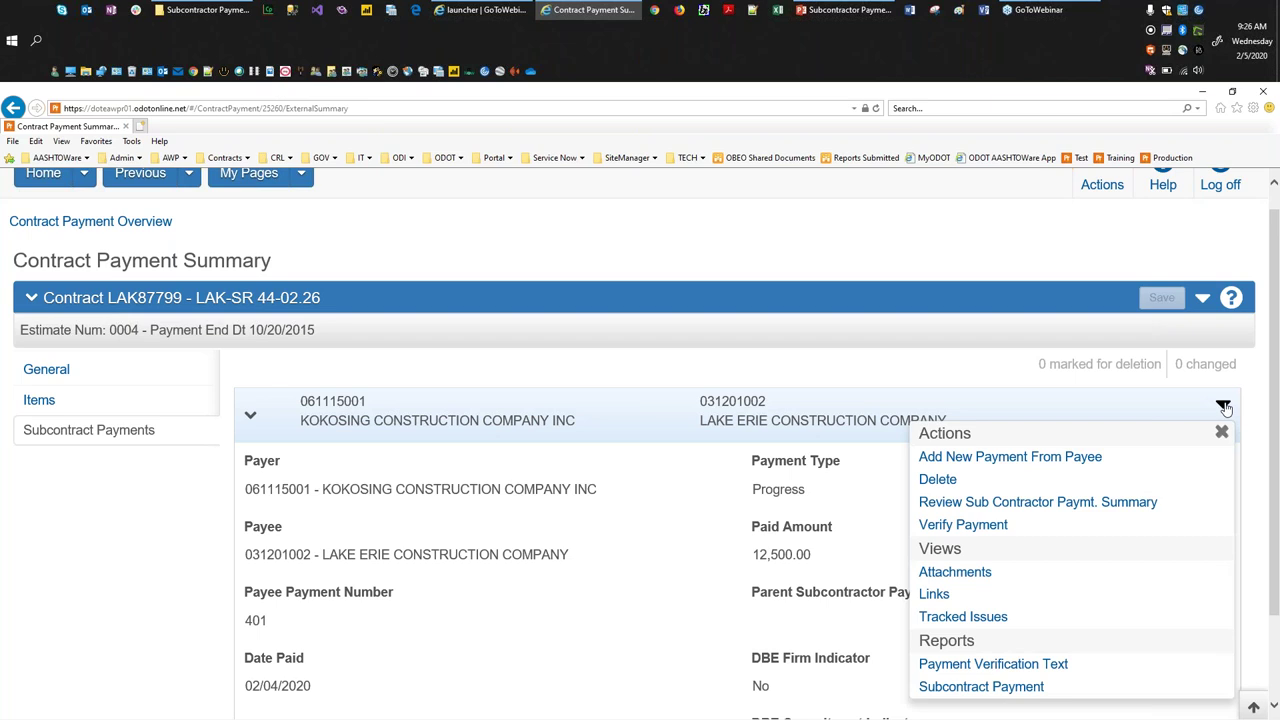
left_click(985, 460)
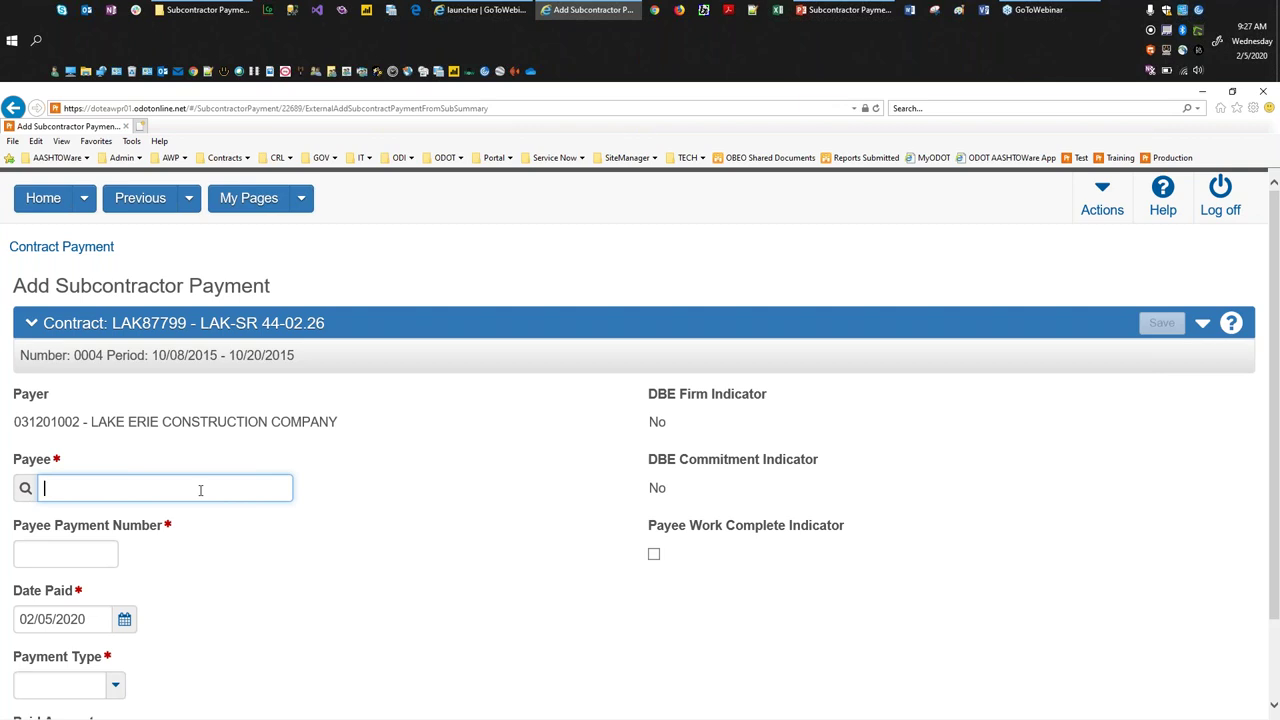
Find Rath Builders Supply, Inc. and select it as the payee of the new payment
type("Rath Builder /Sup")
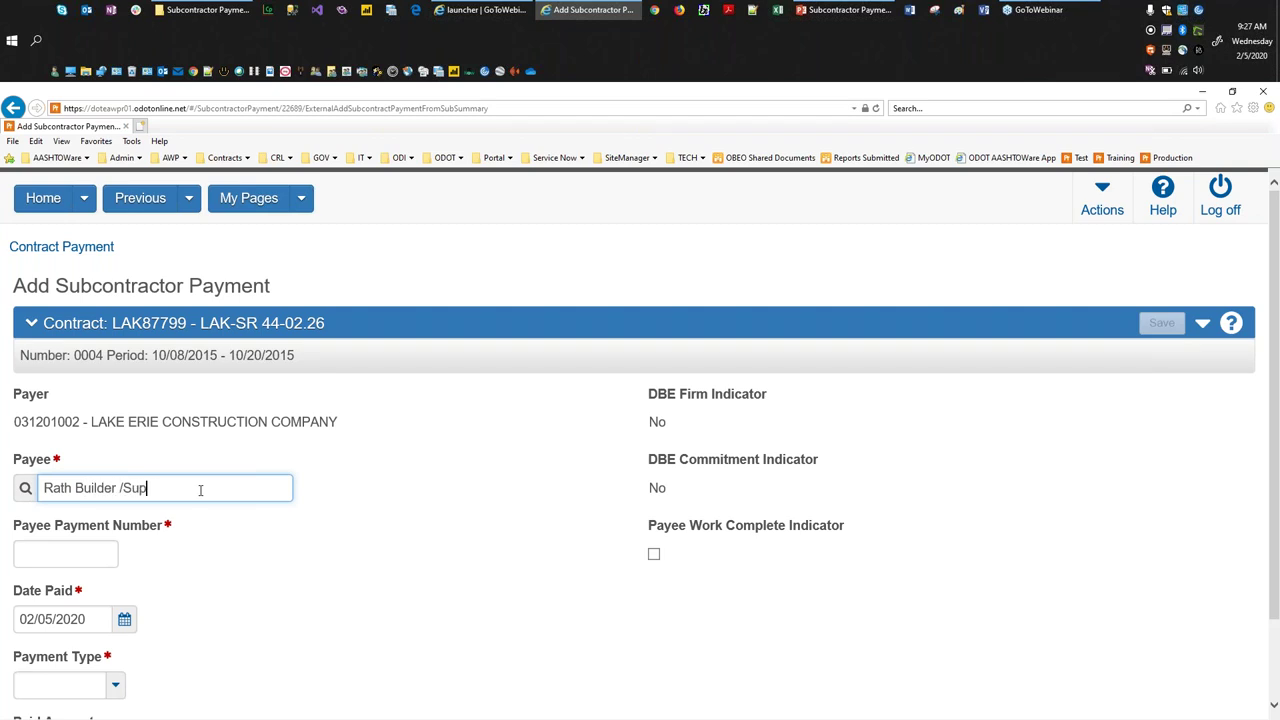
key("BackSpace")
key("BackSpace")
key("BackSpace")
key("BackSpace")
type("supply")
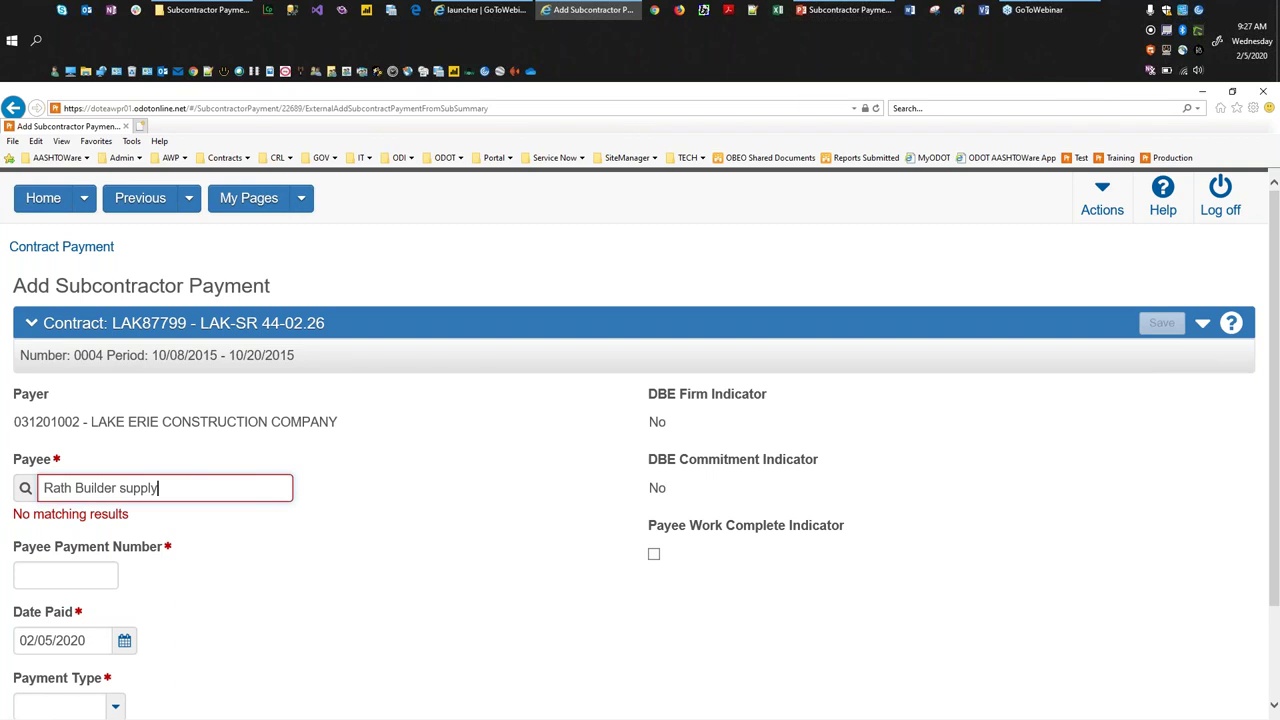
left_click(117, 487)
type("s")
left_click(188, 486)
key("BackSpace")
key("BackSpace")
key("BackSpace")
key("BackSpace")
key("BackSpace")
key("BackSpace")
type("Su")
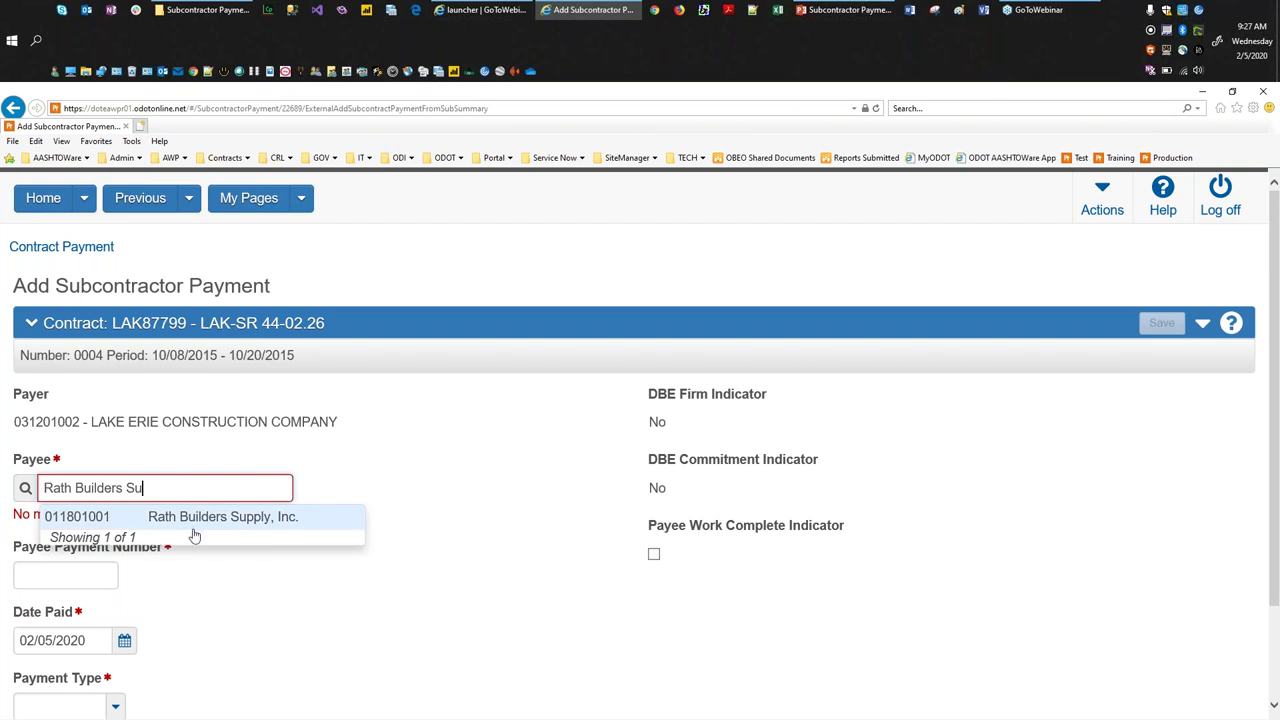
left_click(196, 518)
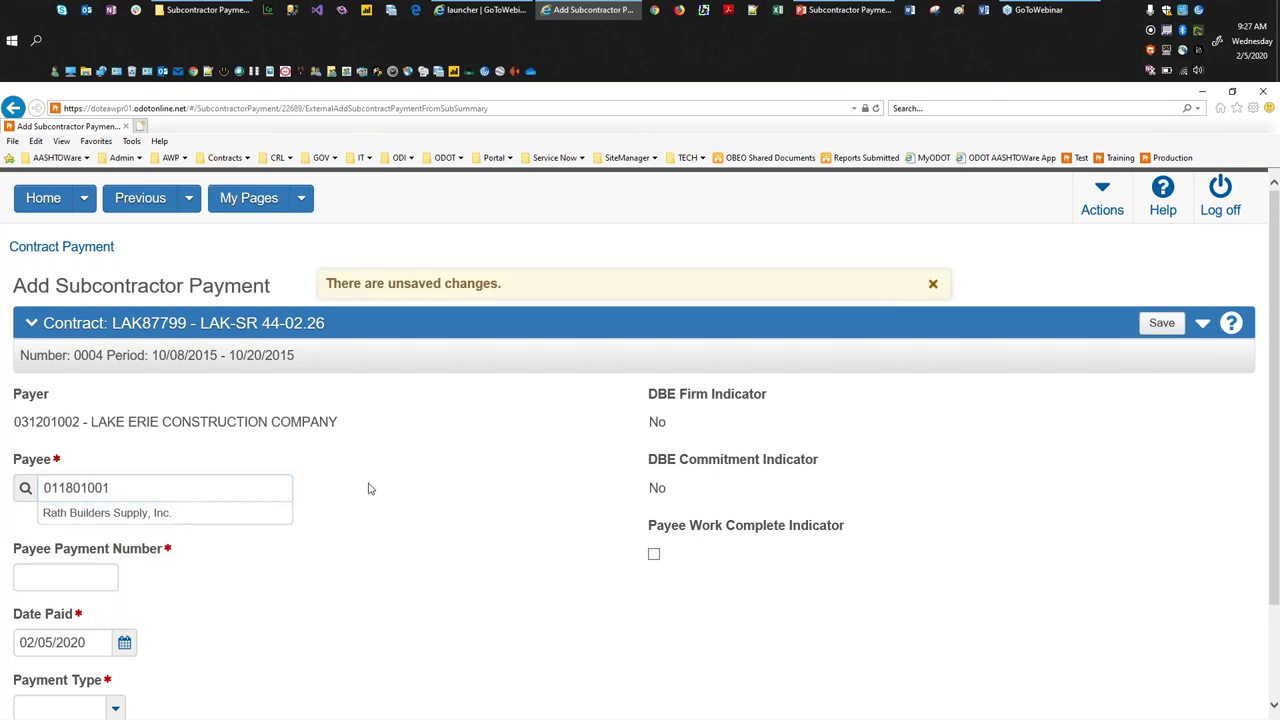
Set the payee payment number to 402, the payment type to Final and the paid amount to 800.00
left_click(104, 579)
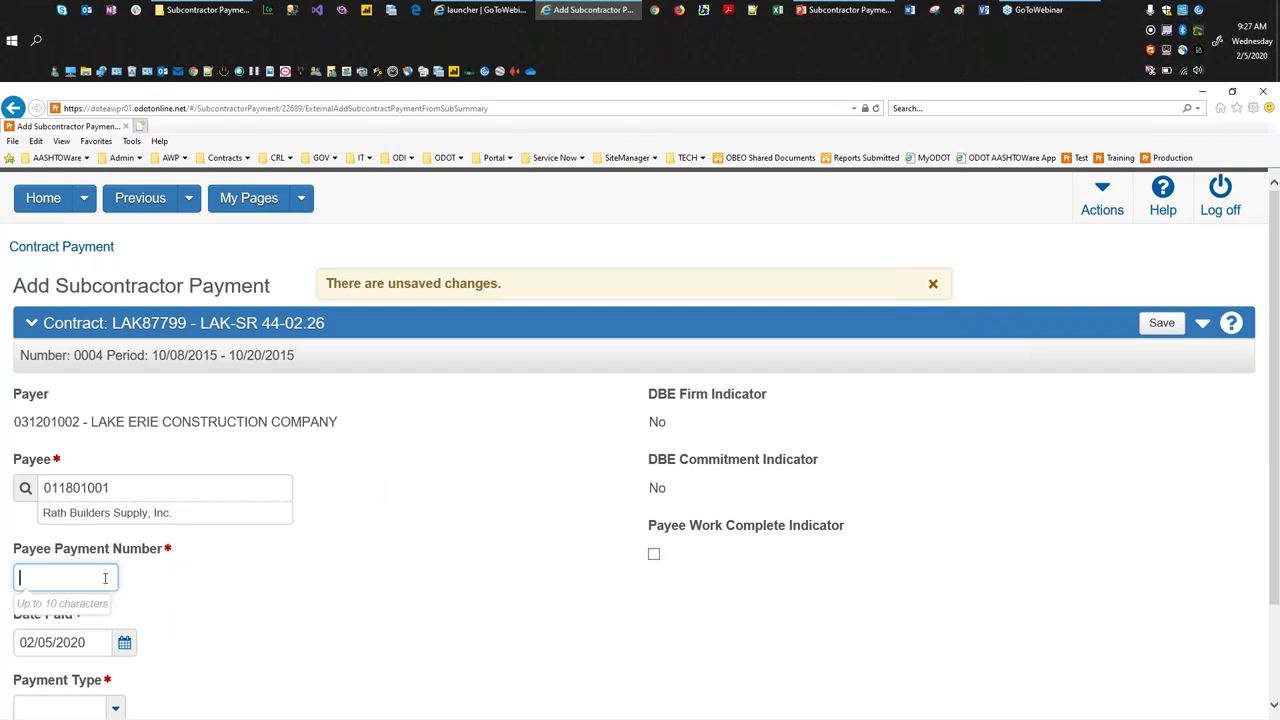
type("402")
scroll(425, 540, "down", 1)
left_click(410, 528)
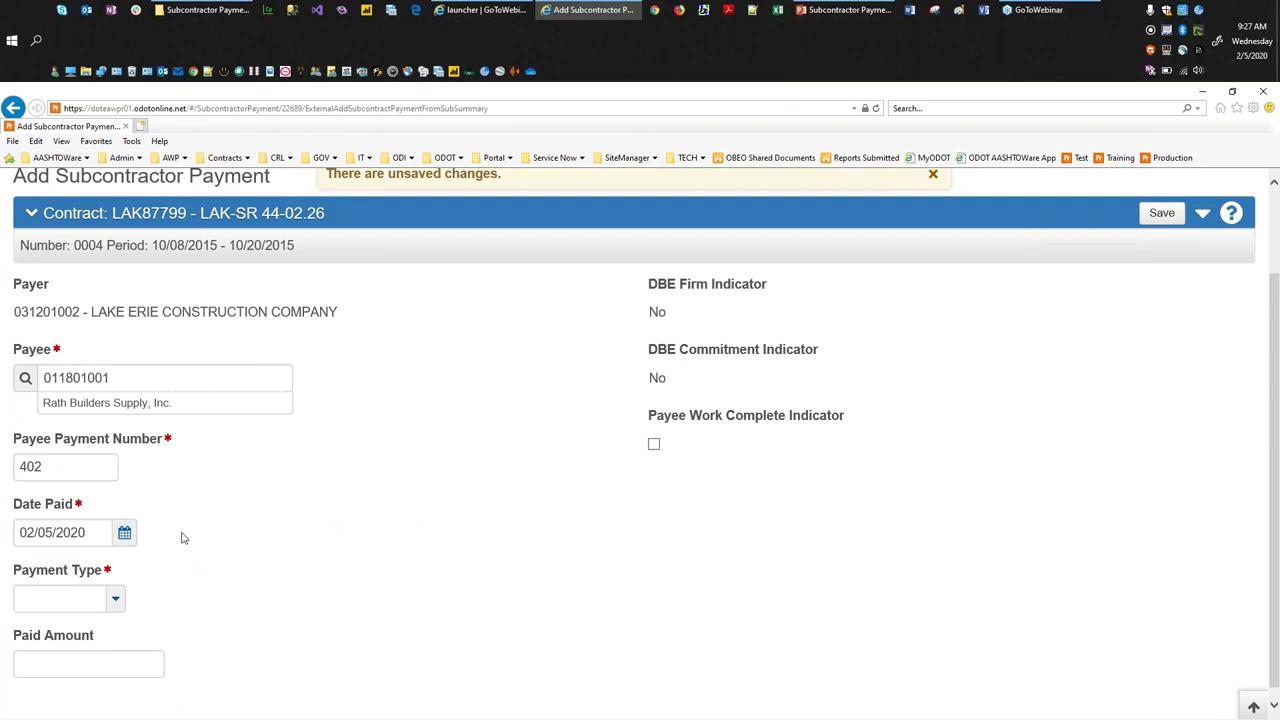
left_click(116, 601)
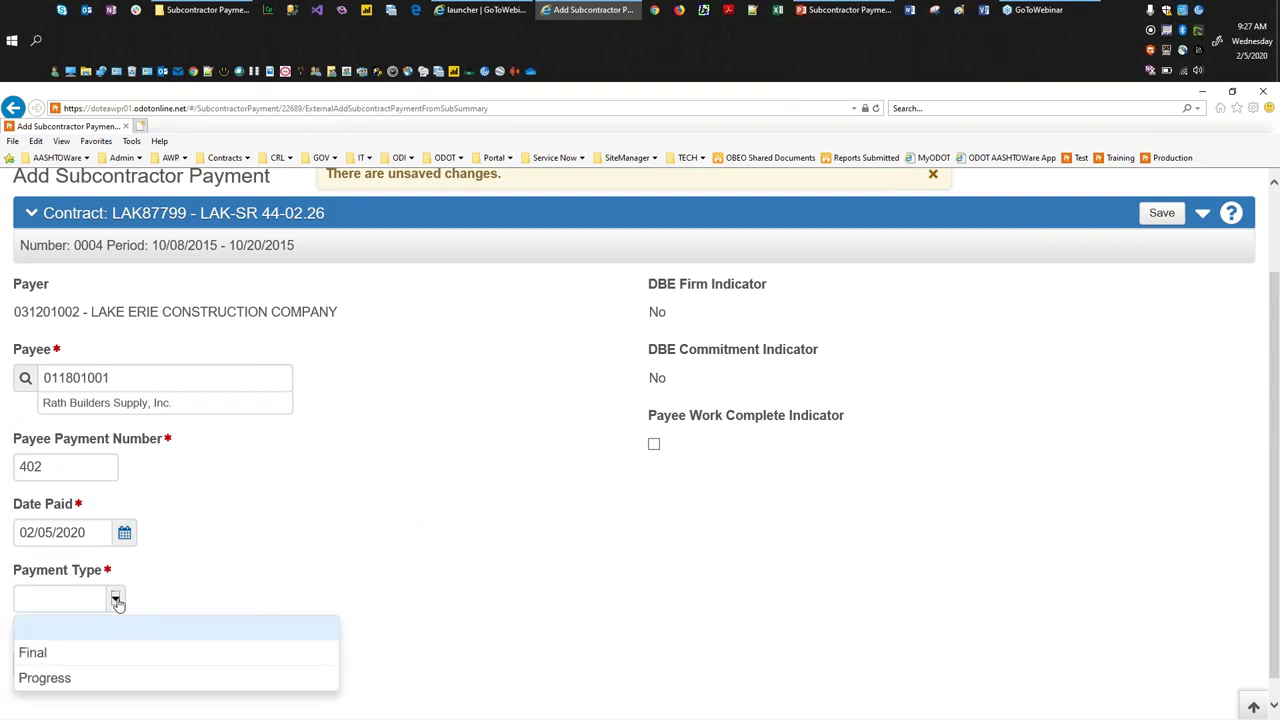
left_click(54, 655)
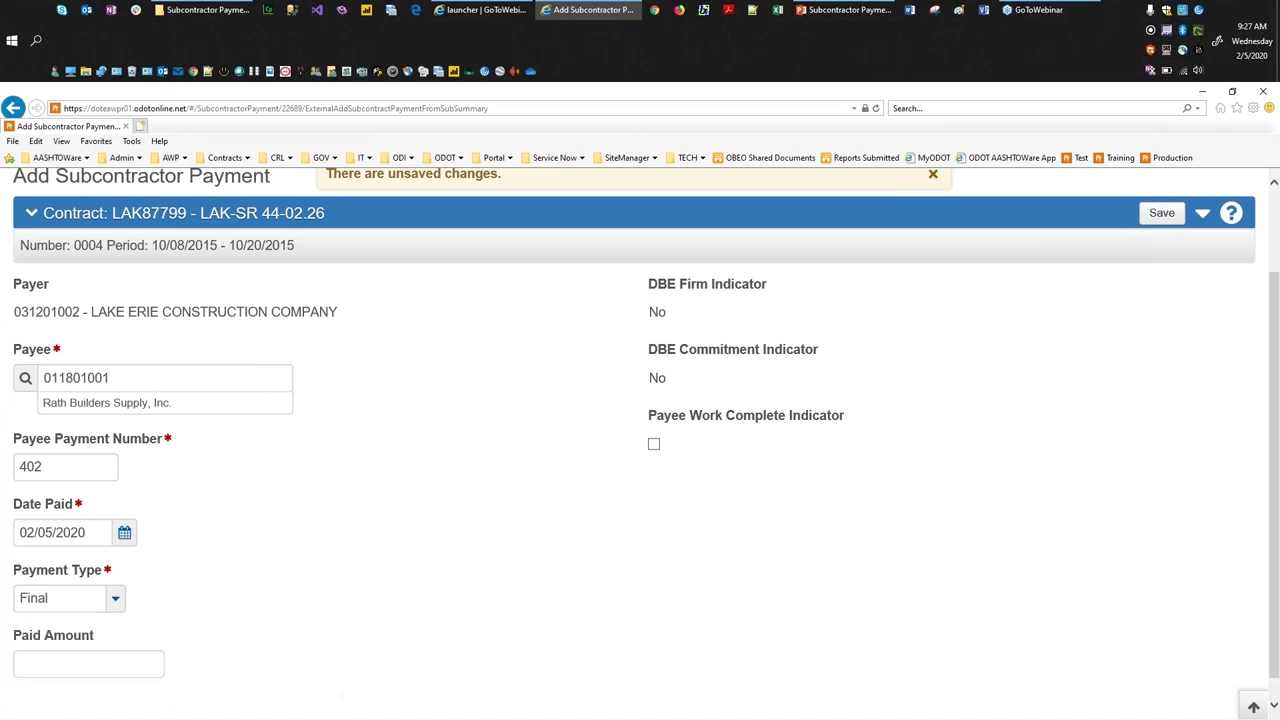
left_click(98, 665)
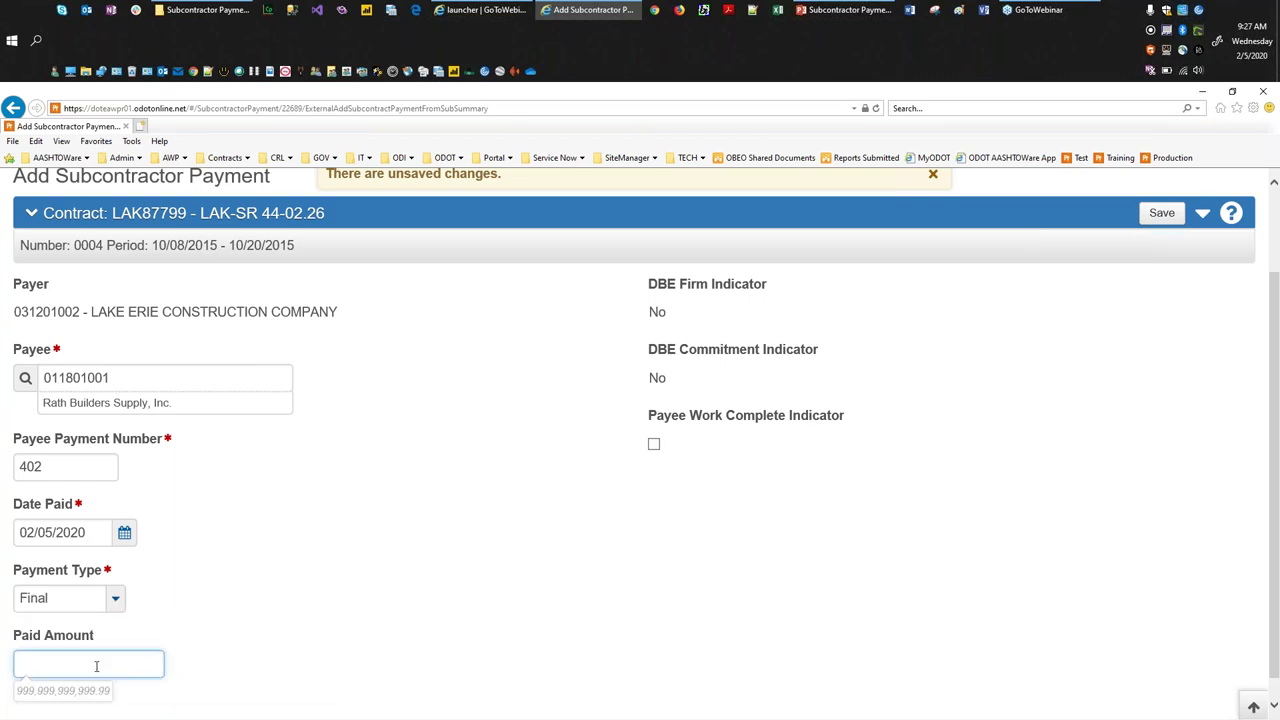
type("800")
left_click(361, 591)
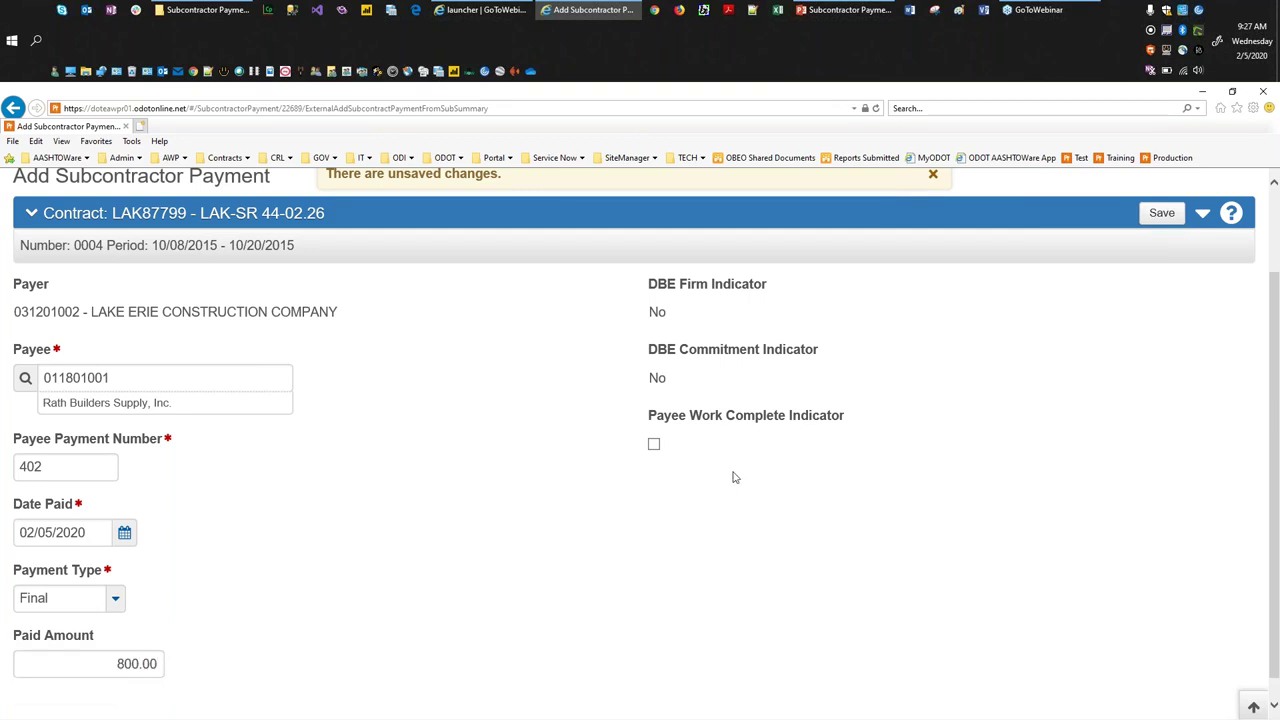
Mark the payee's work as complete on the new payment to Rath Builders Supply, Inc. and save the payment
mouse_move(786, 425)
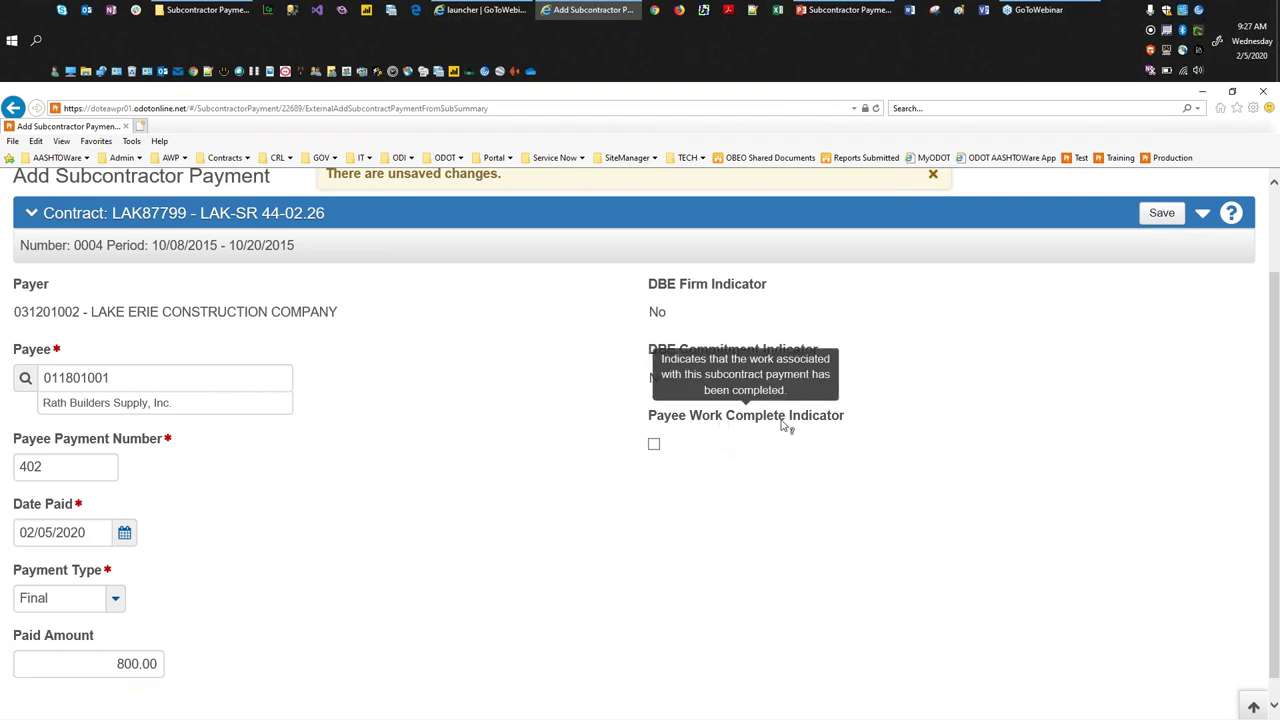
left_click(654, 446)
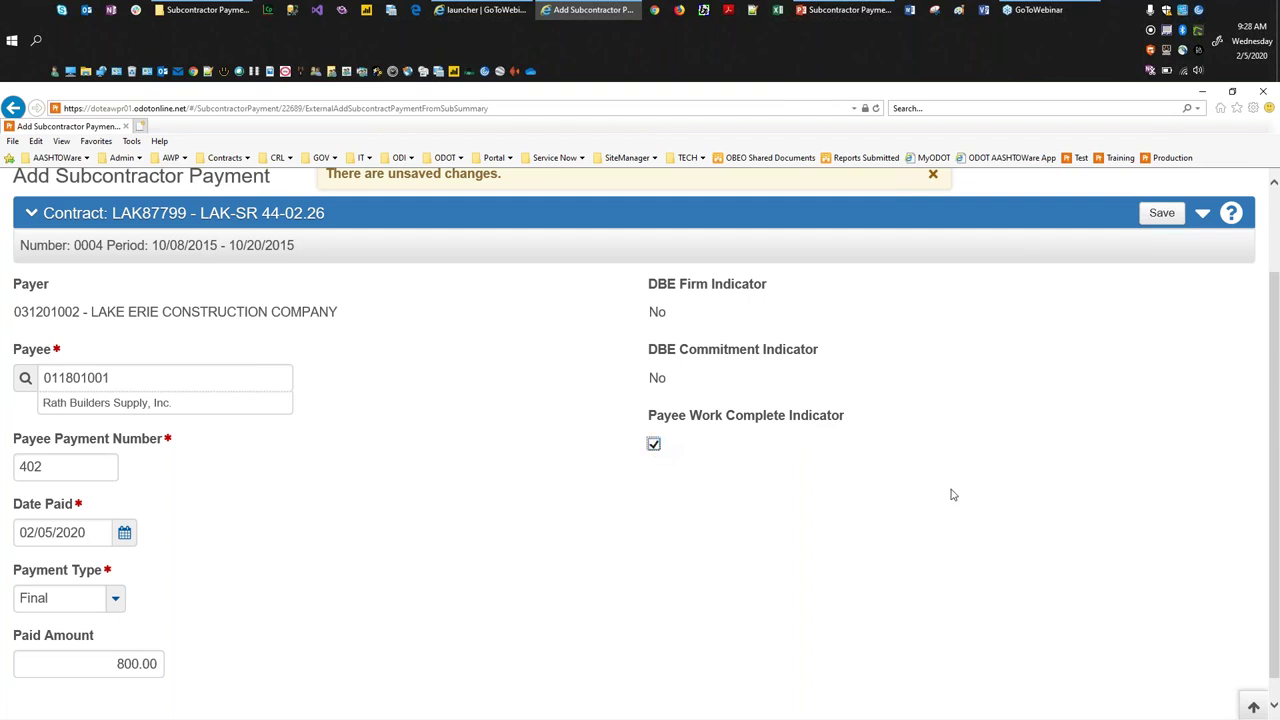
scroll(951, 505, "up", 2)
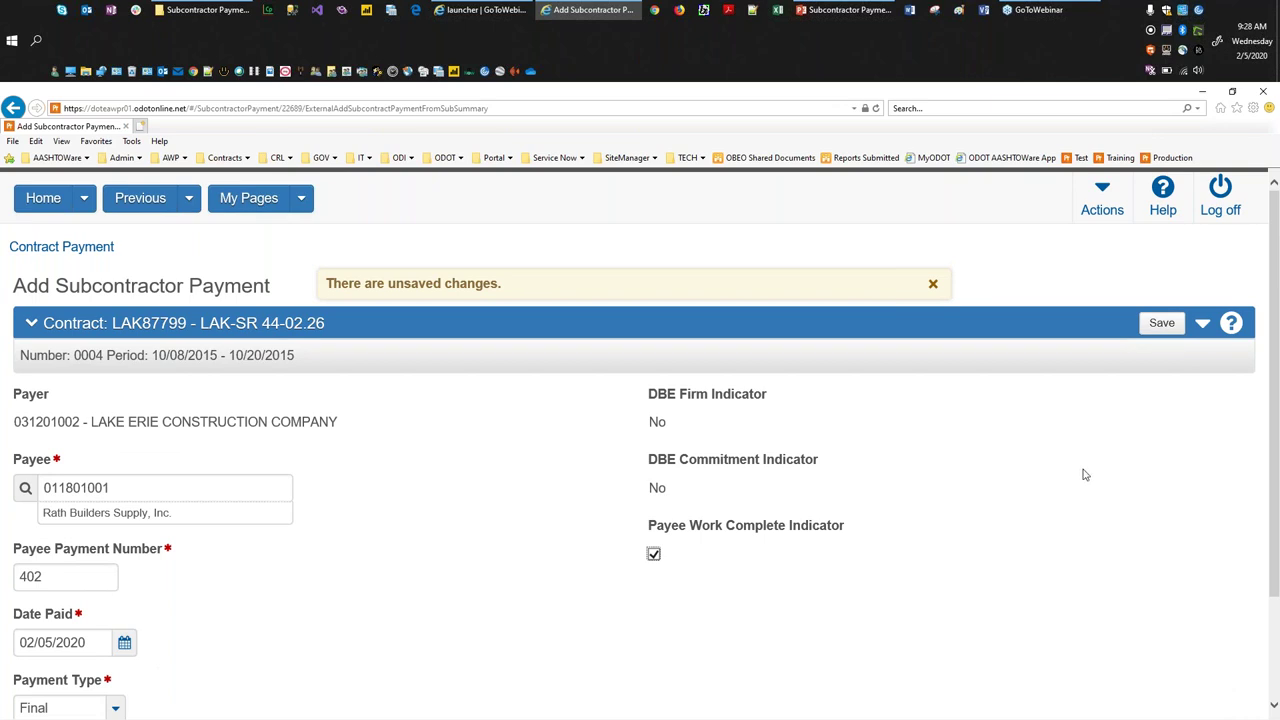
left_click(1160, 324)
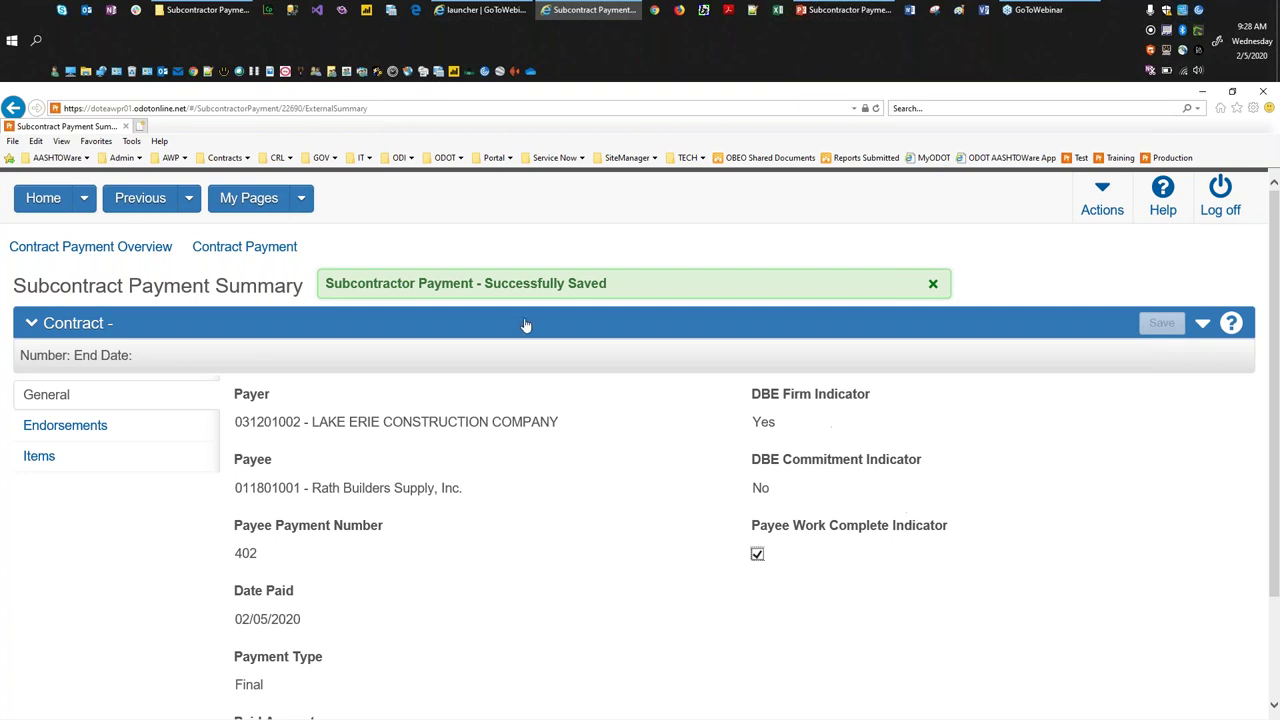
Return to the contract payment's subcontract payments and start signing the payment from Lake Erie Construction Company to Rath Builders Supply, Inc
left_click(241, 249)
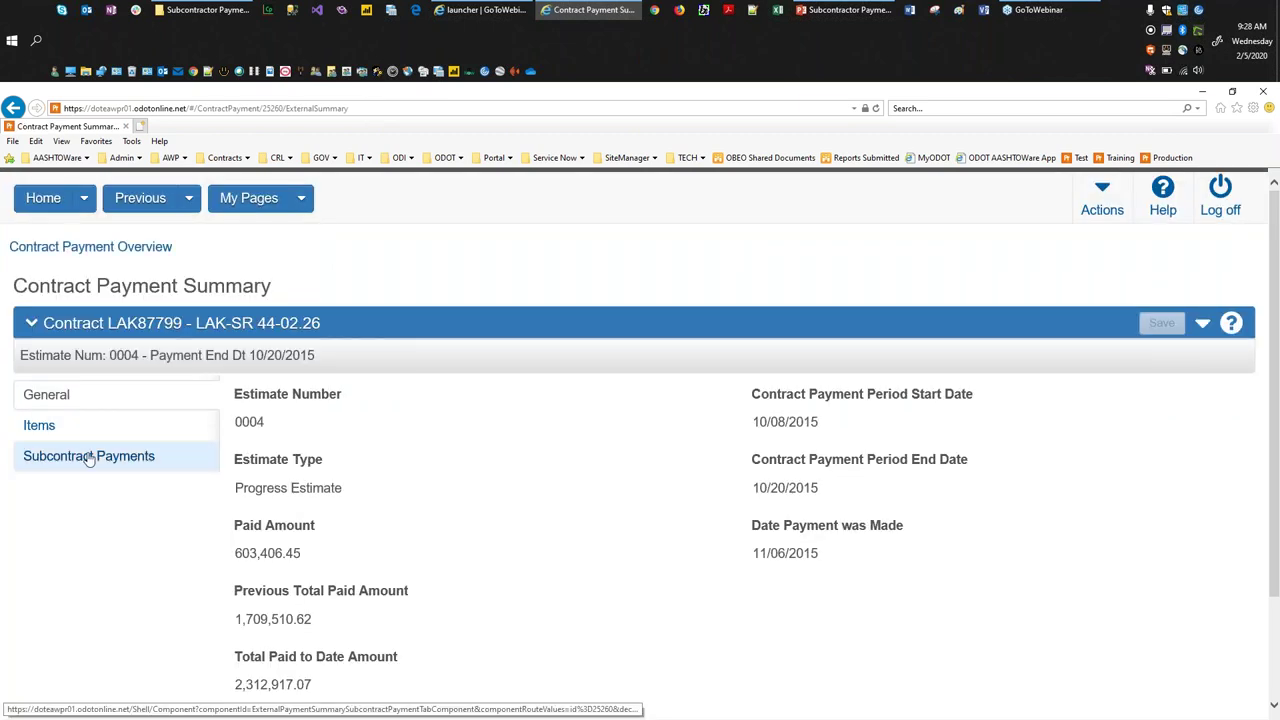
left_click(89, 458)
left_click(513, 490)
scroll(540, 520, "down", 2)
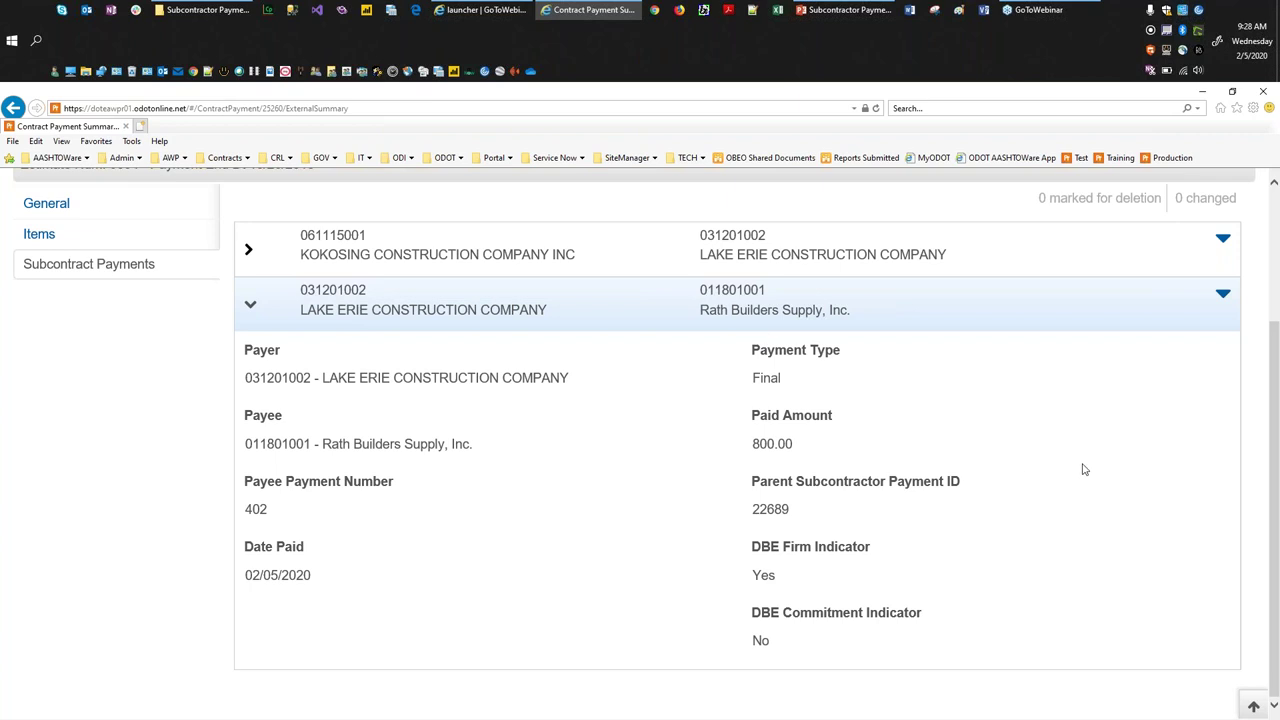
left_click(1223, 296)
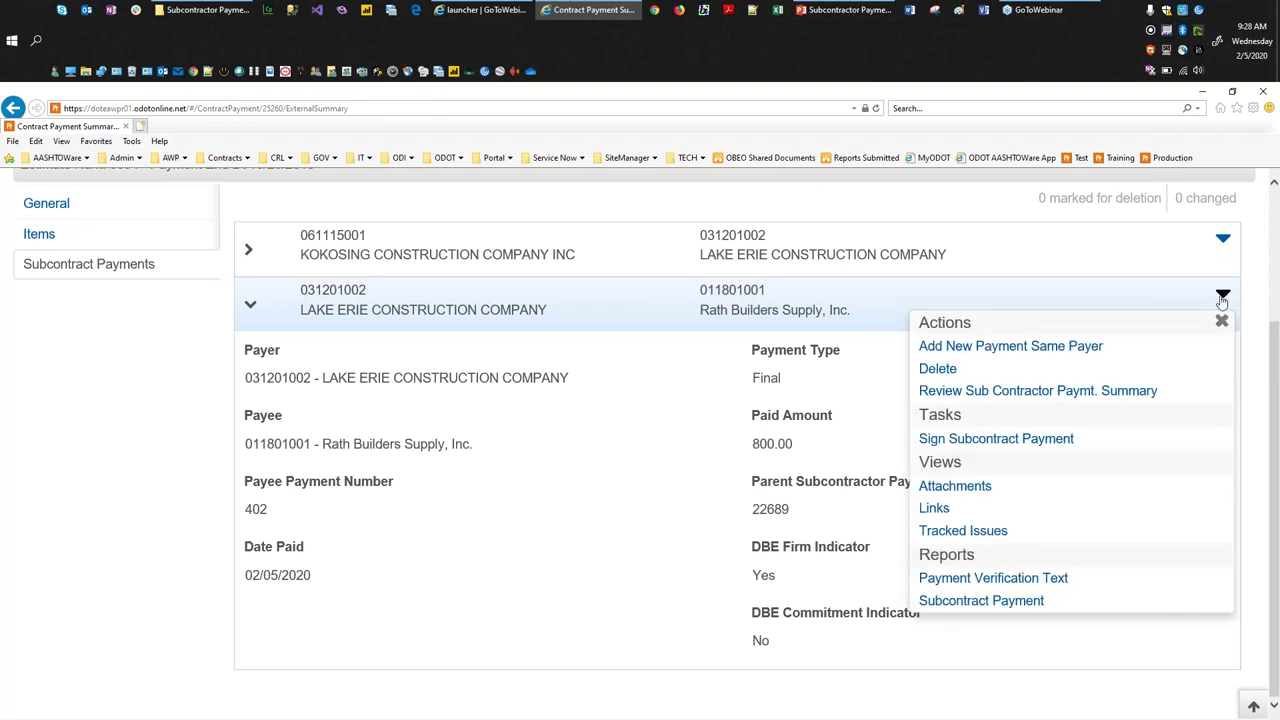
left_click(995, 442)
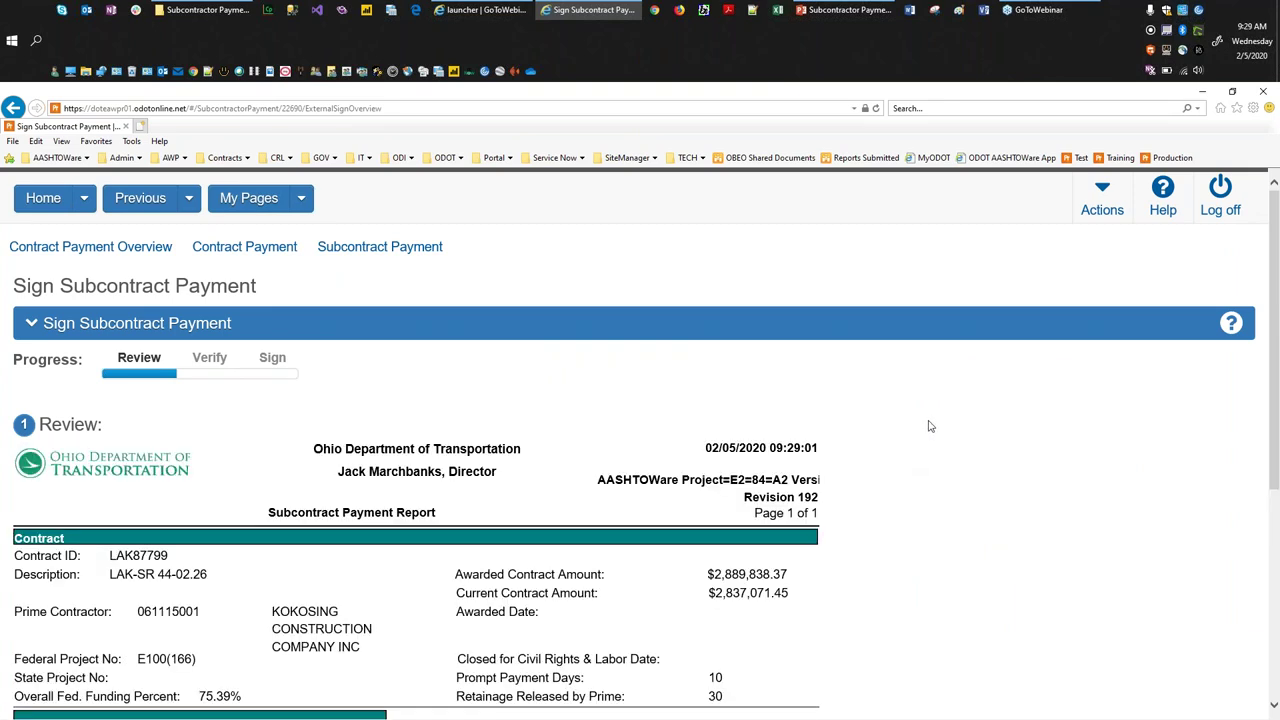
Go through the payment report and verification statement to sign the payment, and check its endorsements
scroll(928, 426, "down", 4)
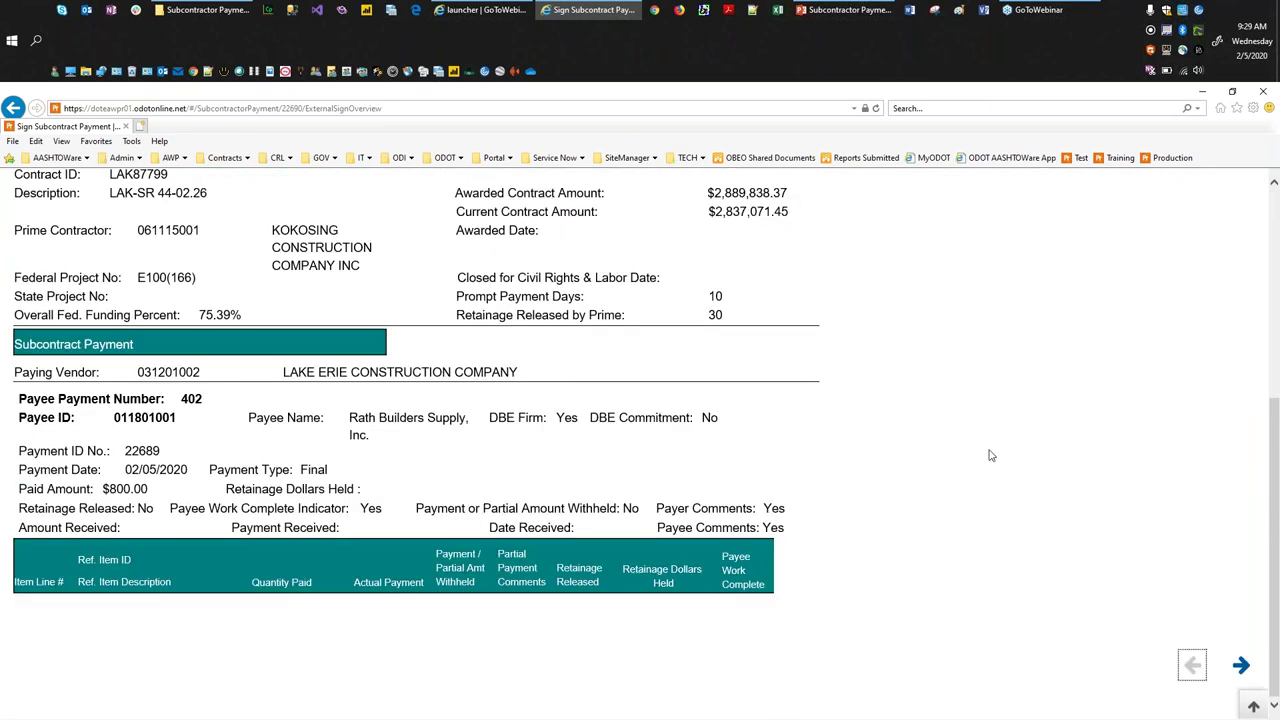
left_click(1242, 667)
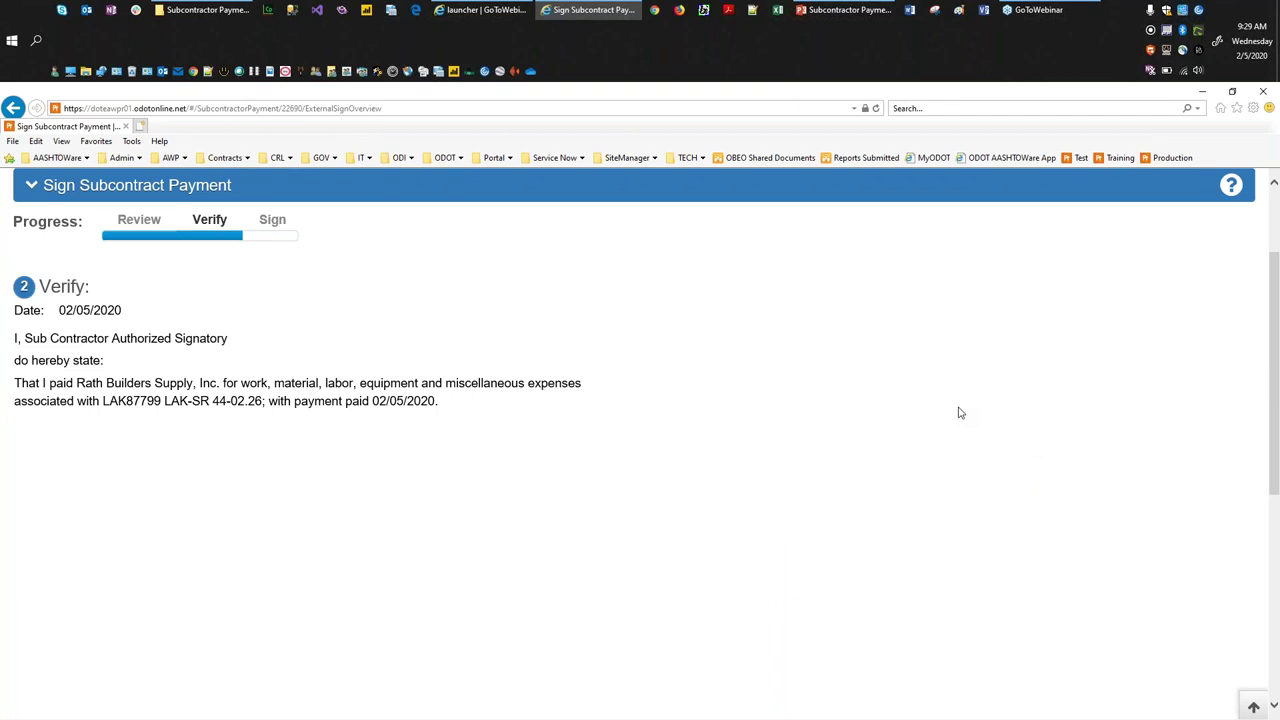
scroll(958, 412, "down", 10)
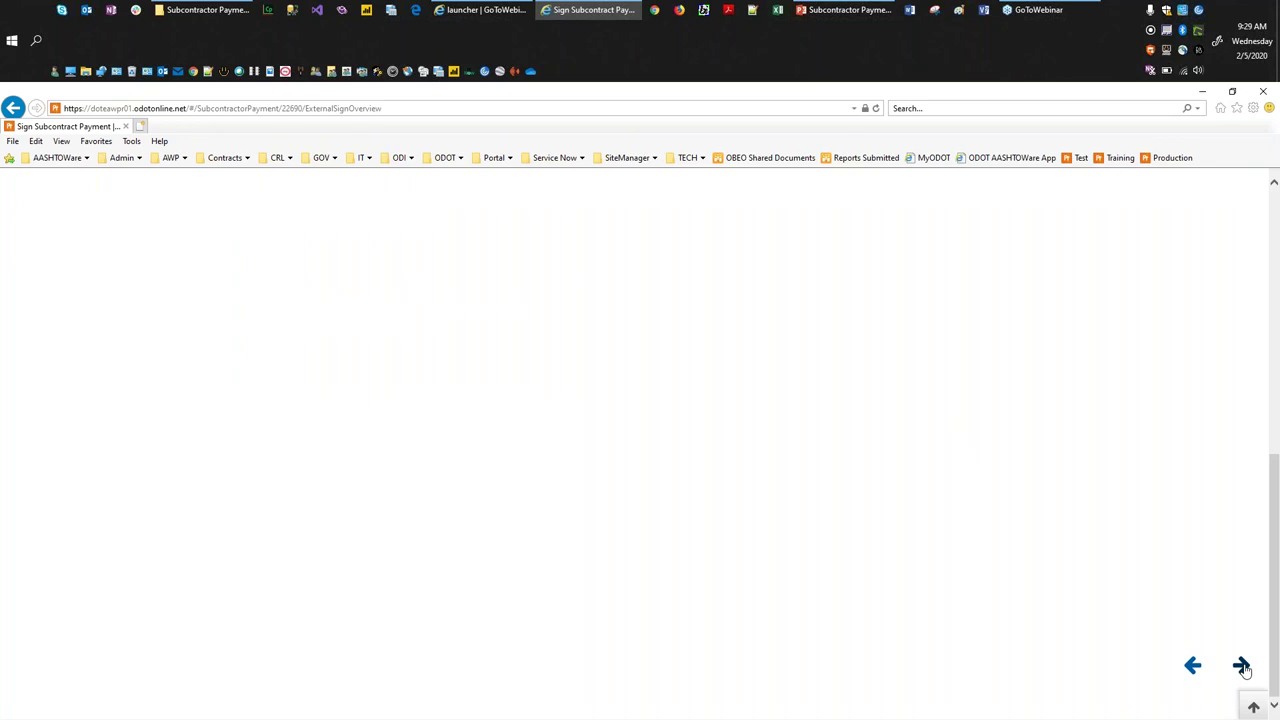
left_click(1242, 666)
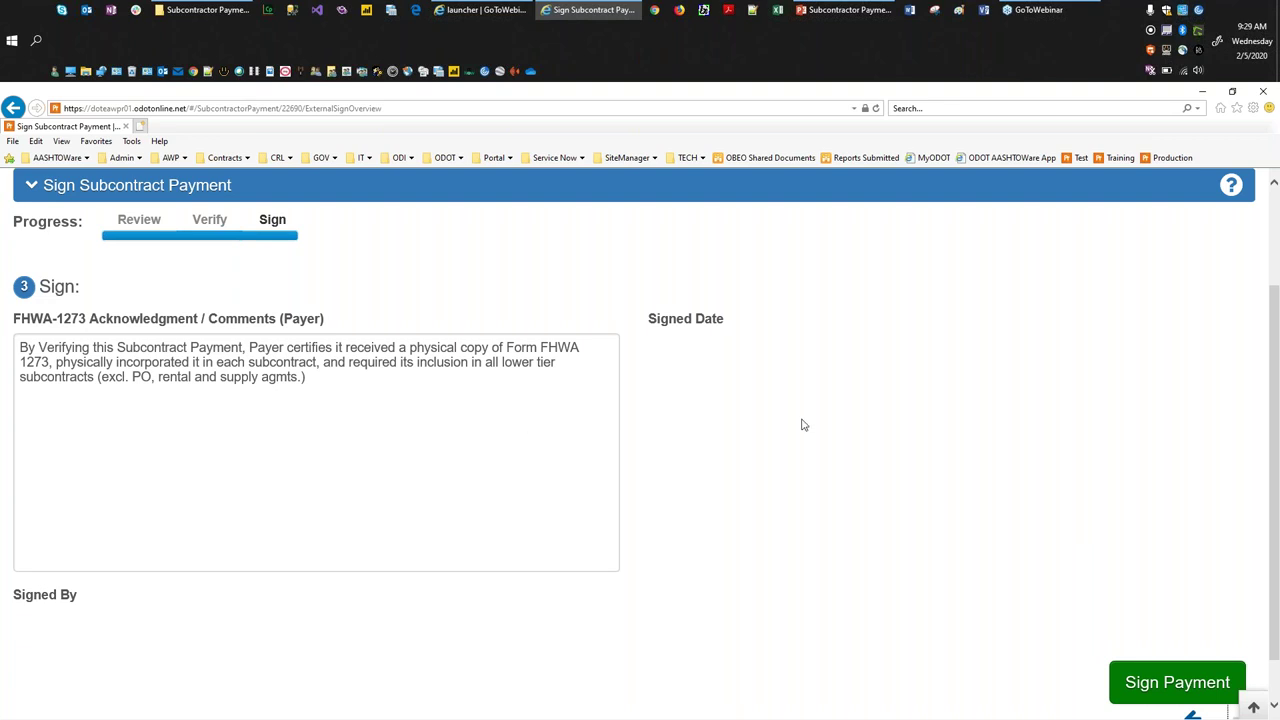
scroll(1000, 520, "down", 1)
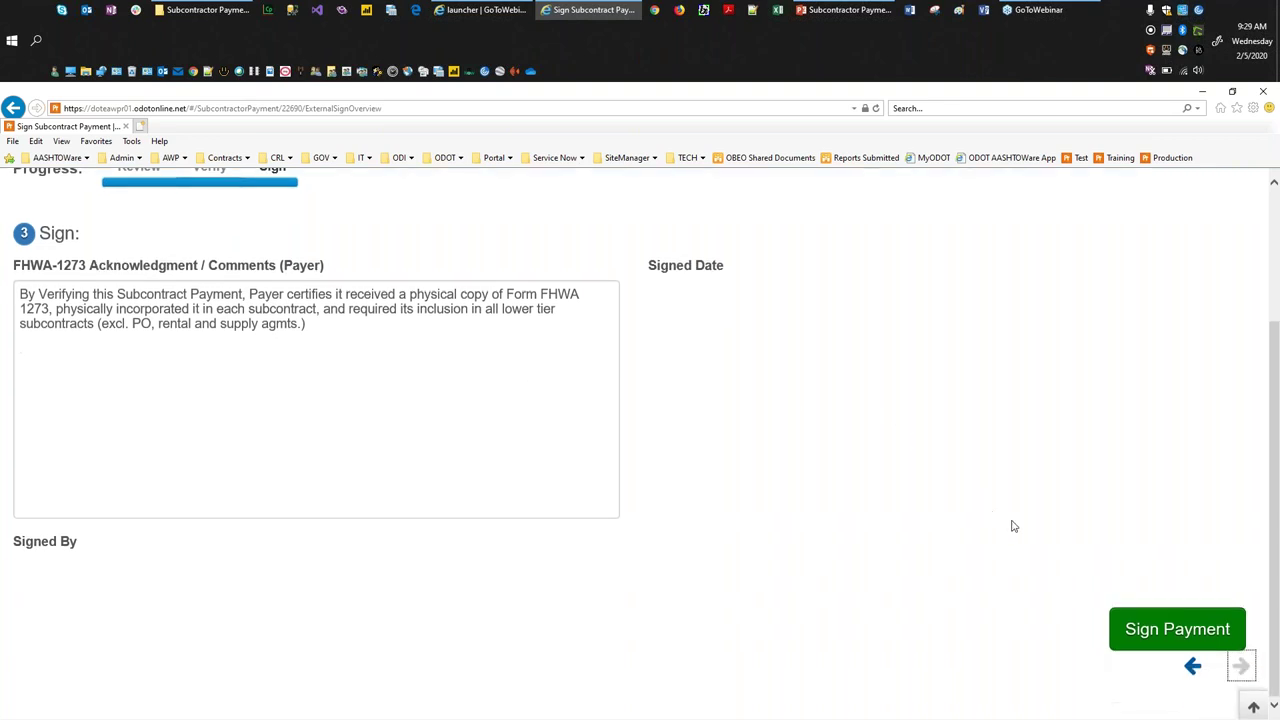
left_click(1175, 636)
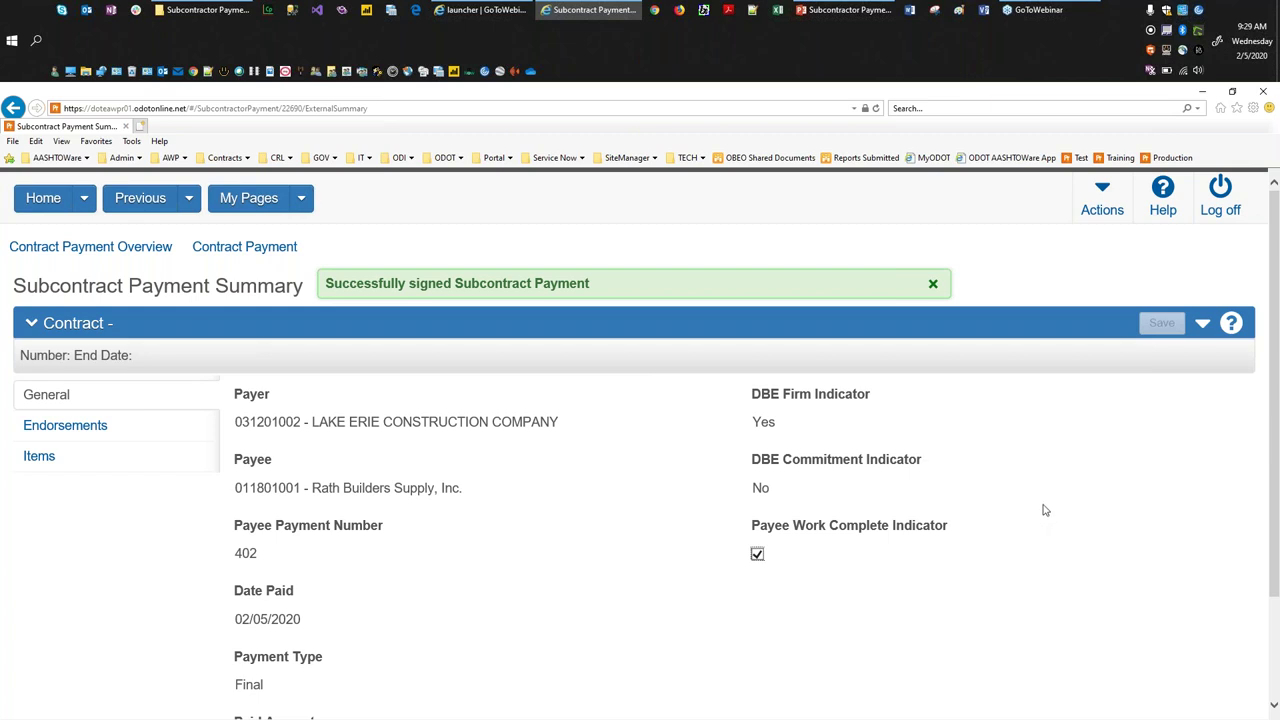
left_click(86, 428)
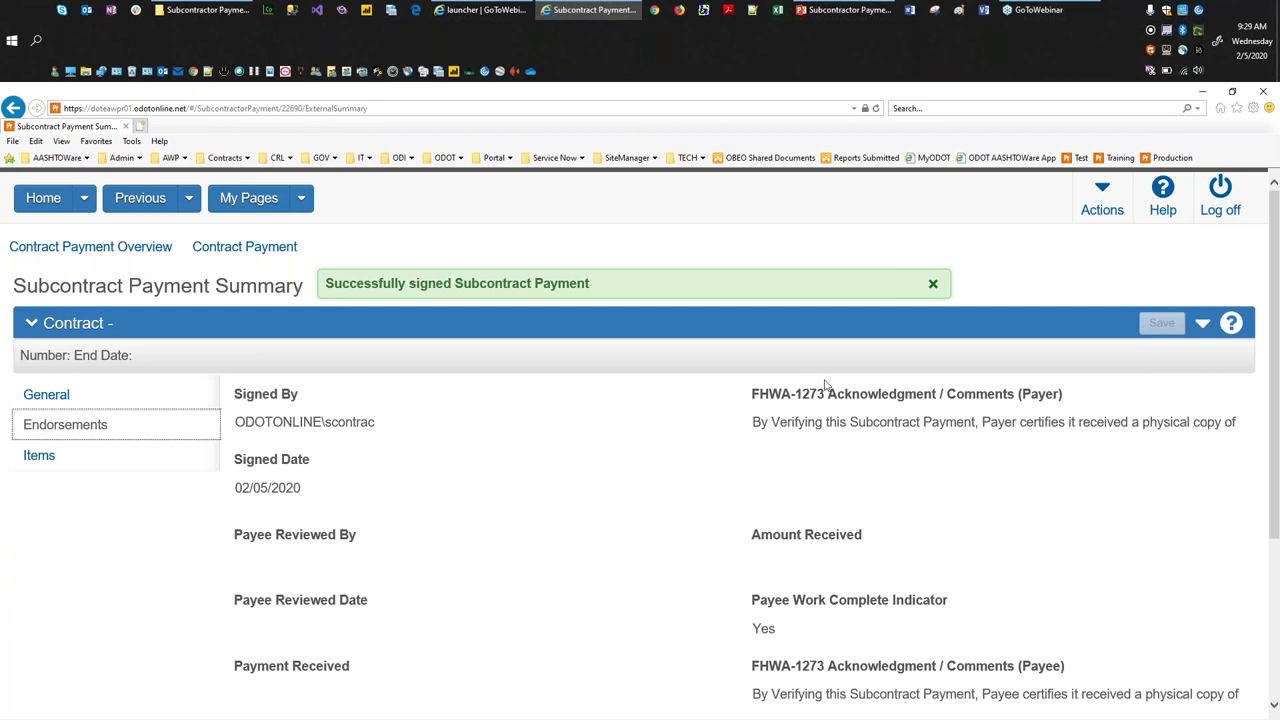
left_click(932, 284)
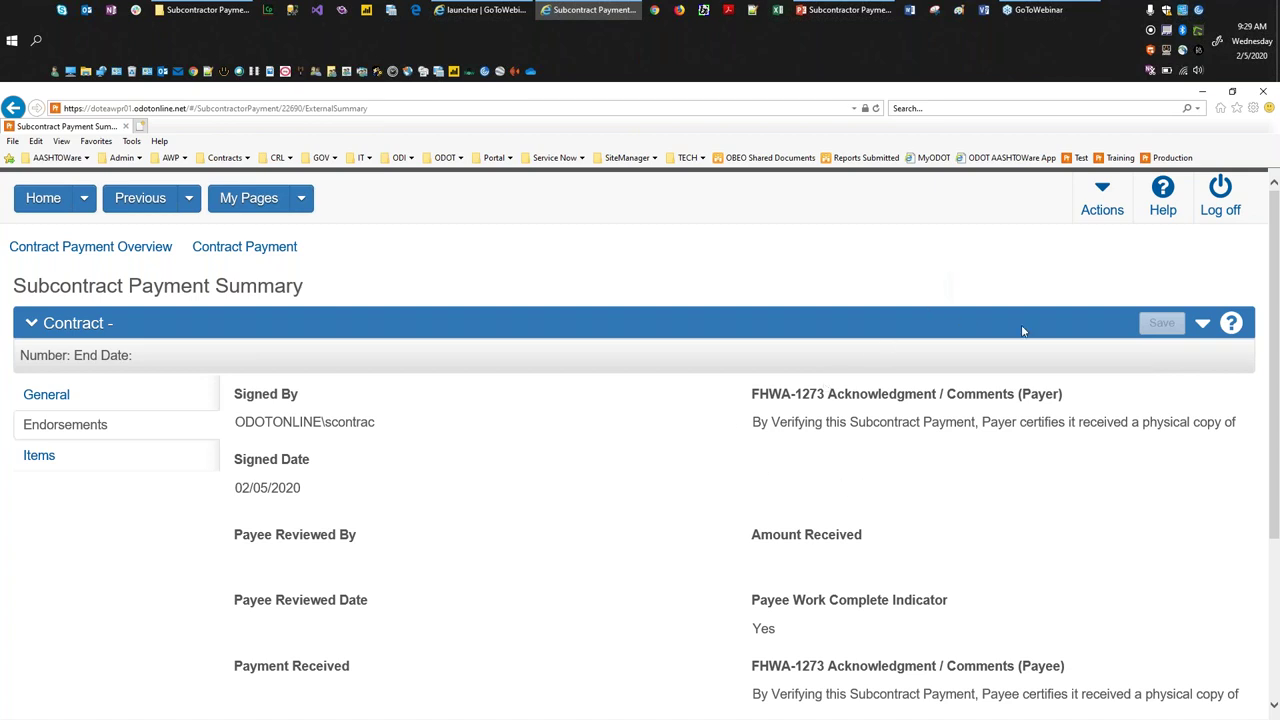
Log off and log on to ODOTONLINE as scontrac1 with the saved account password
left_click(1218, 205)
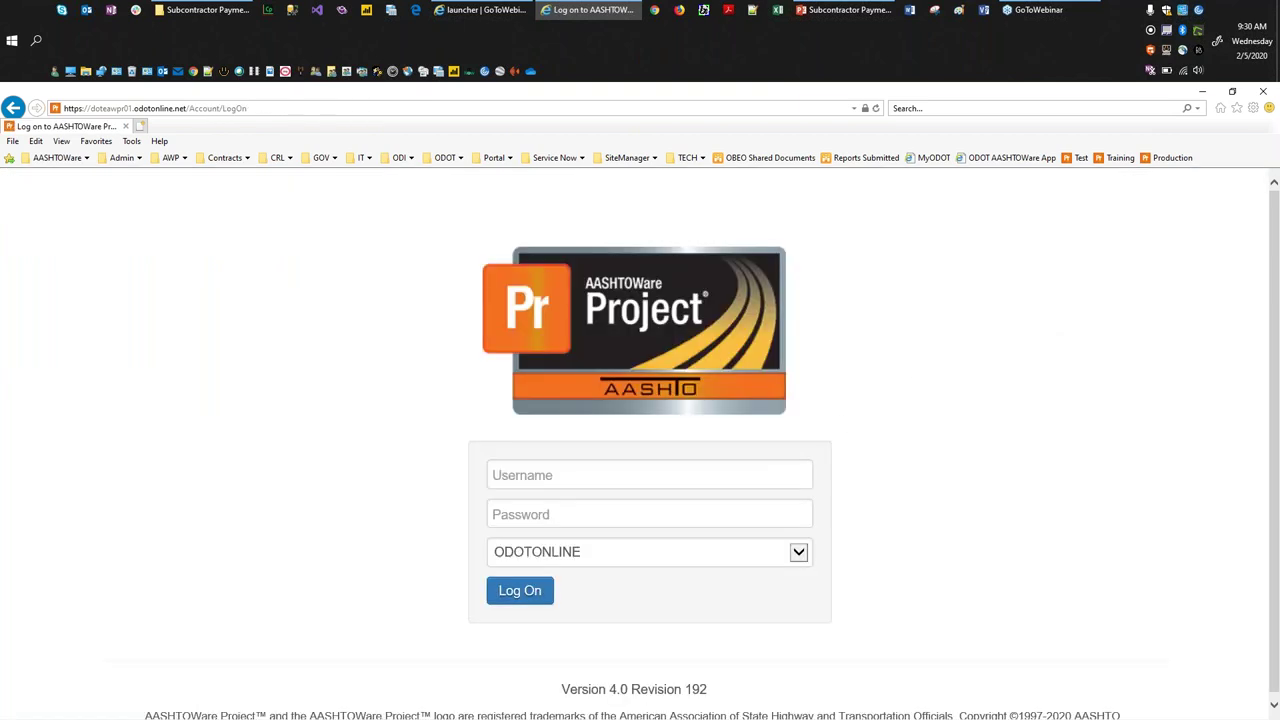
left_click(602, 473)
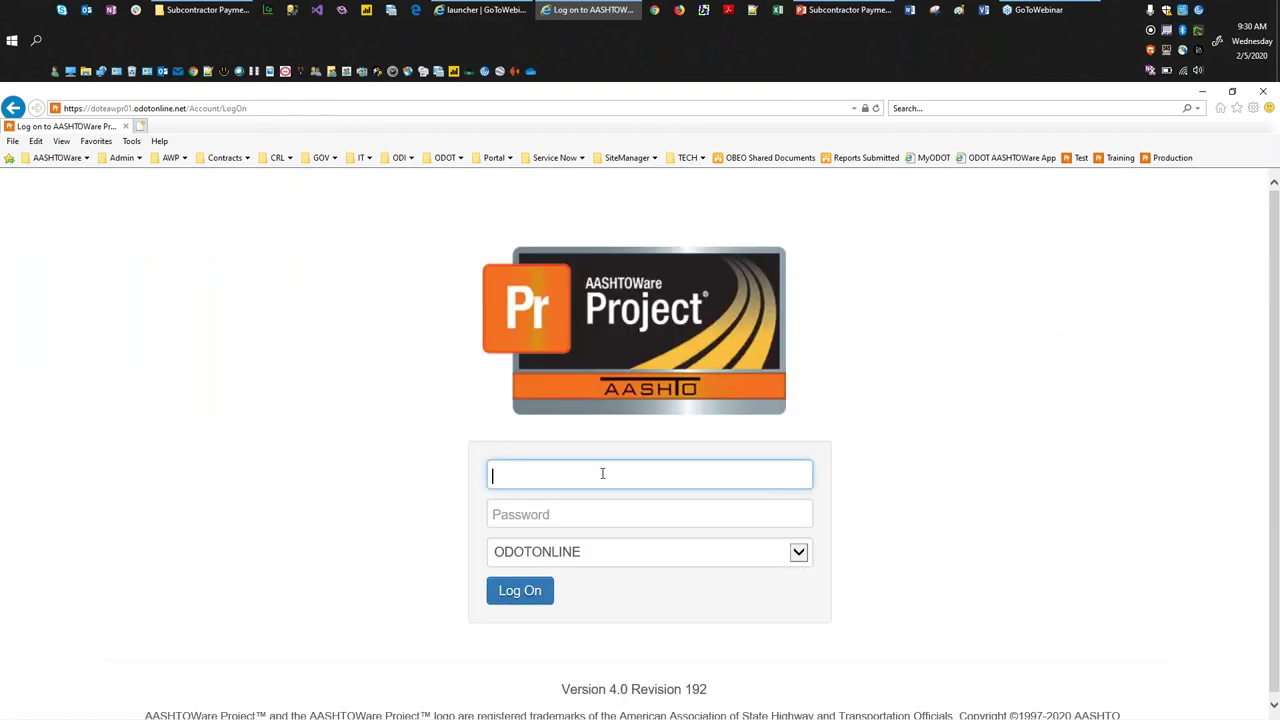
key("Down")
key("Down")
key("Down")
key("Down")
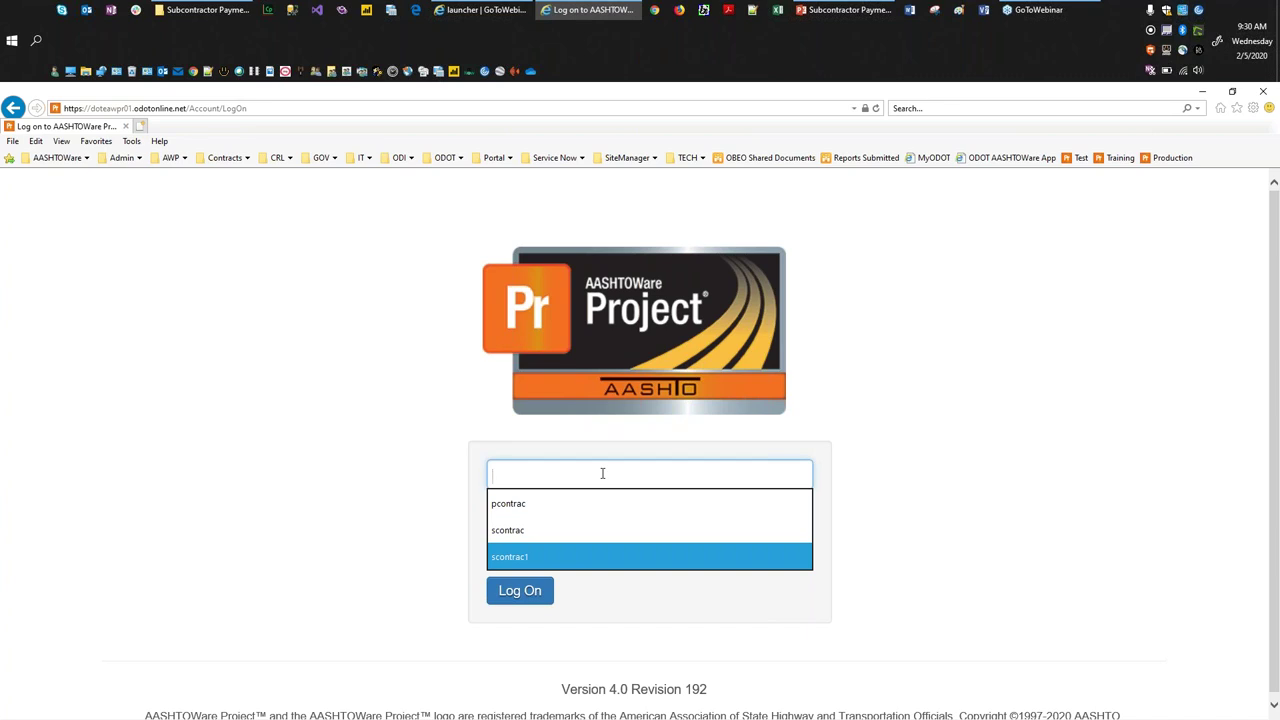
key("Return")
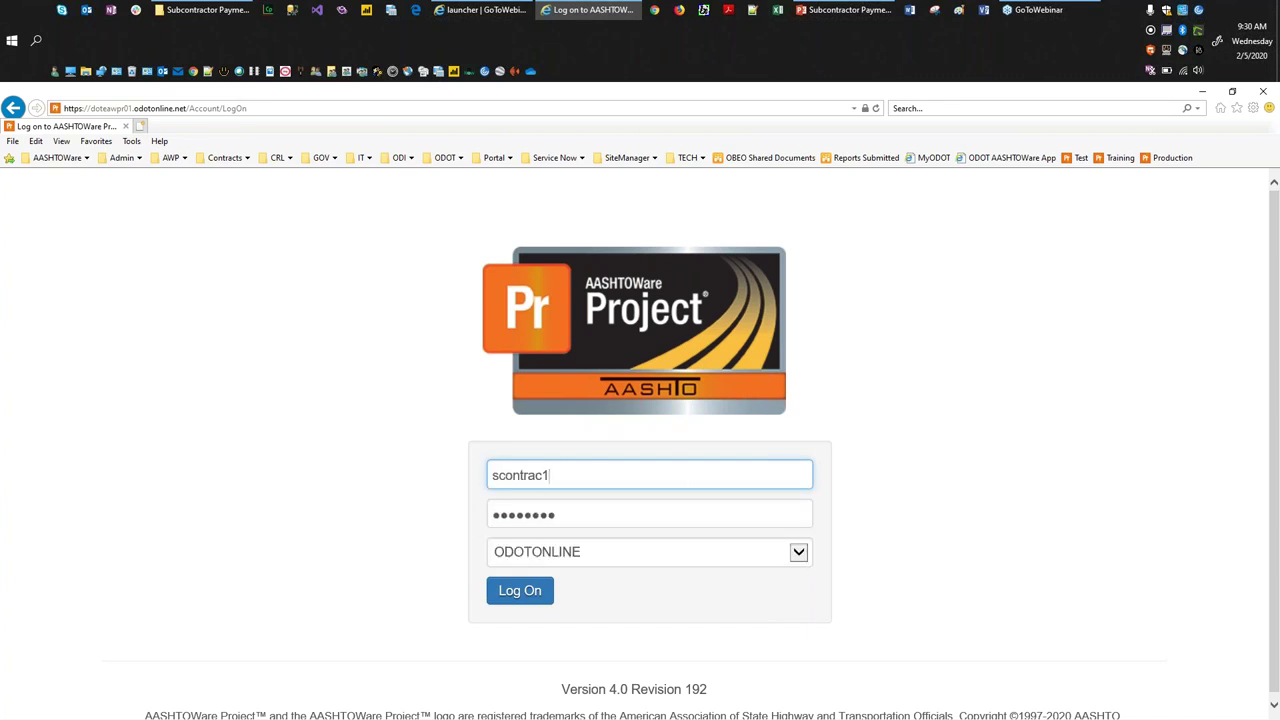
left_click(517, 592)
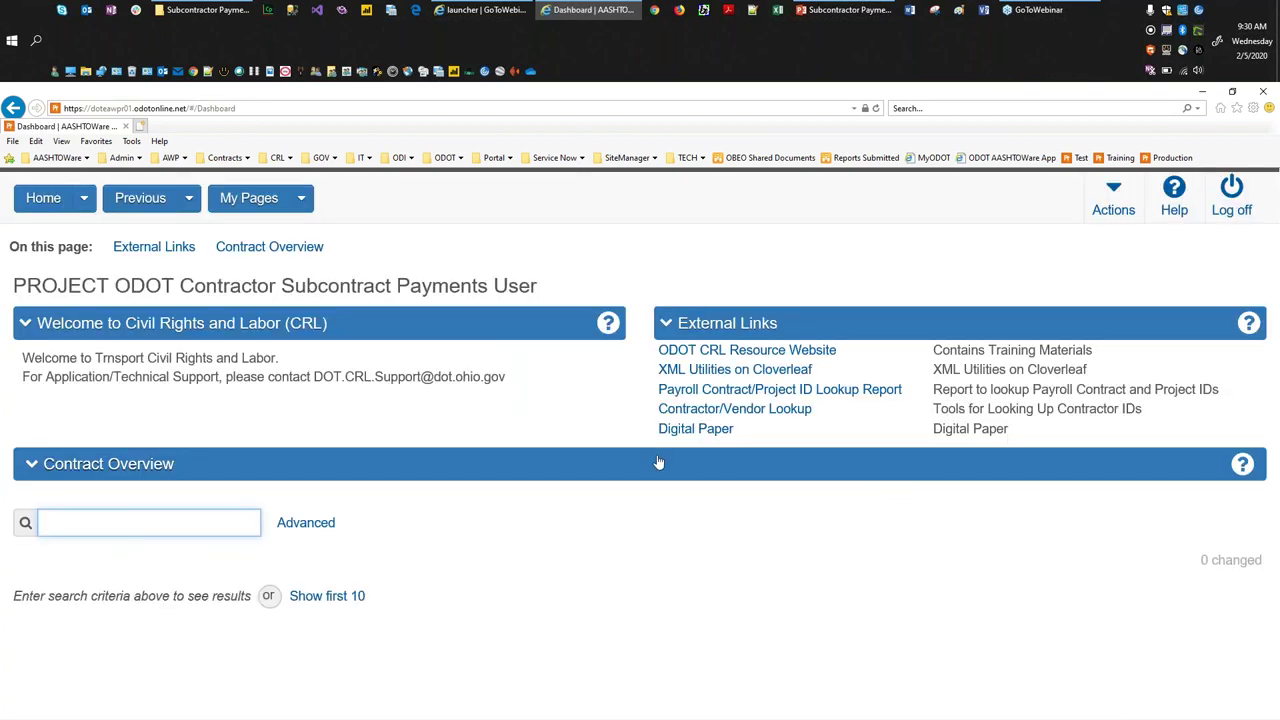
Find contract LAK87799 and open the subcontract payments of its estimate 0004
left_click(84, 198)
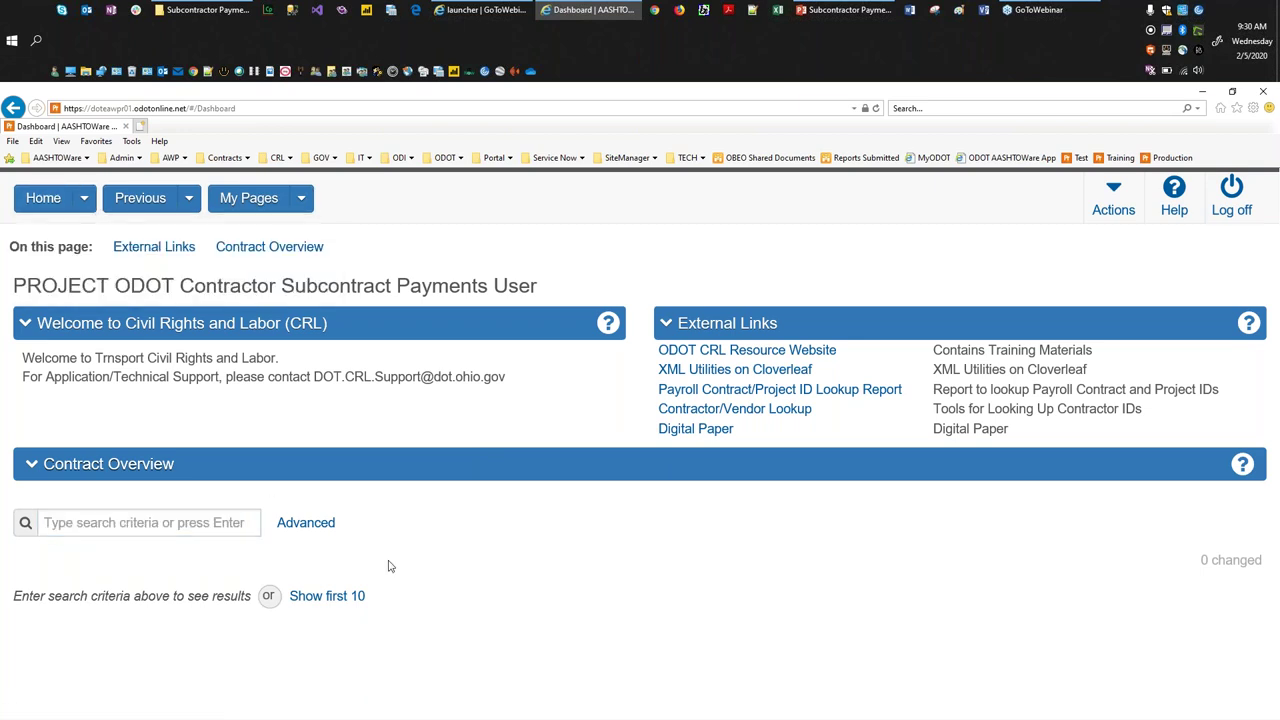
left_click(112, 522)
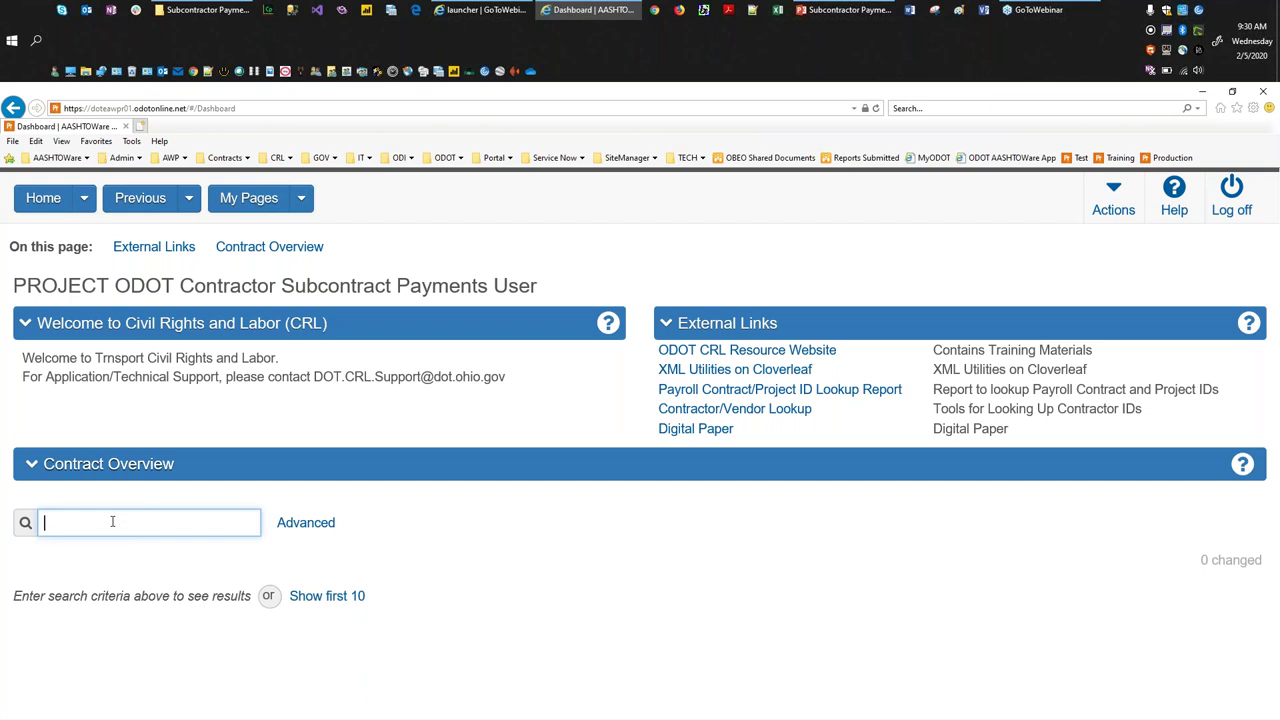
type("LAK87799")
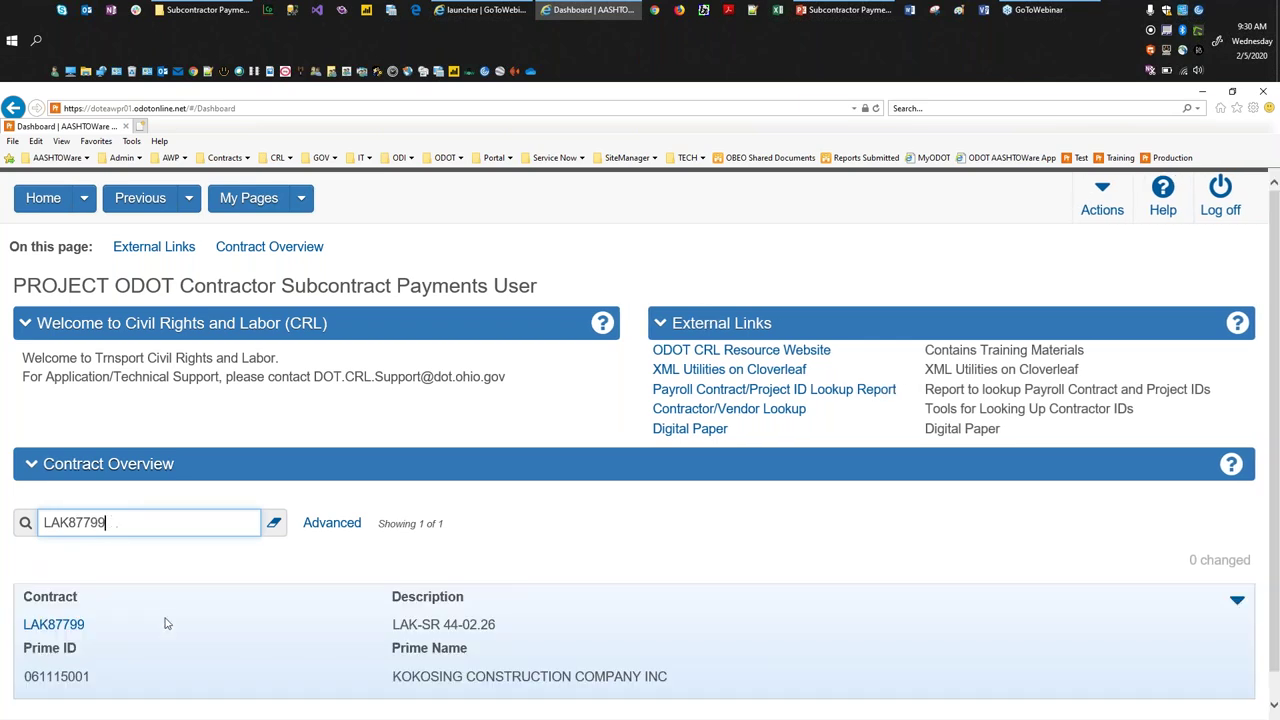
left_click(48, 627)
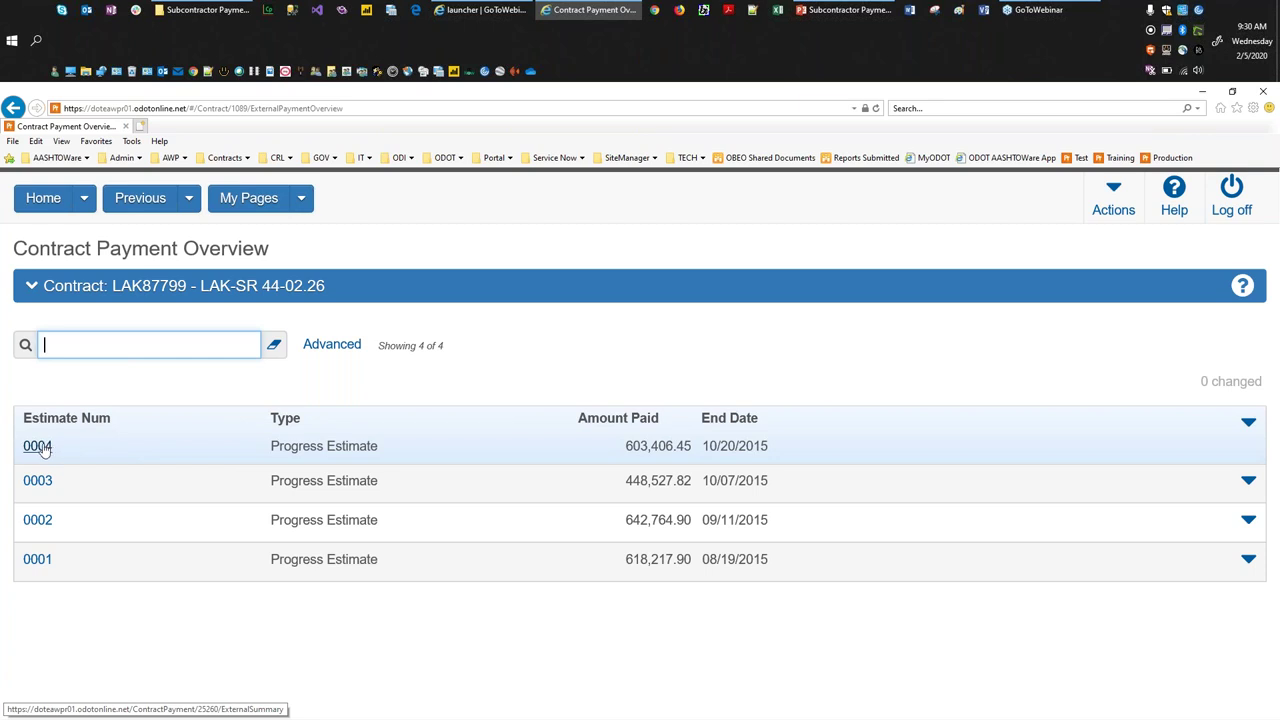
left_click(38, 447)
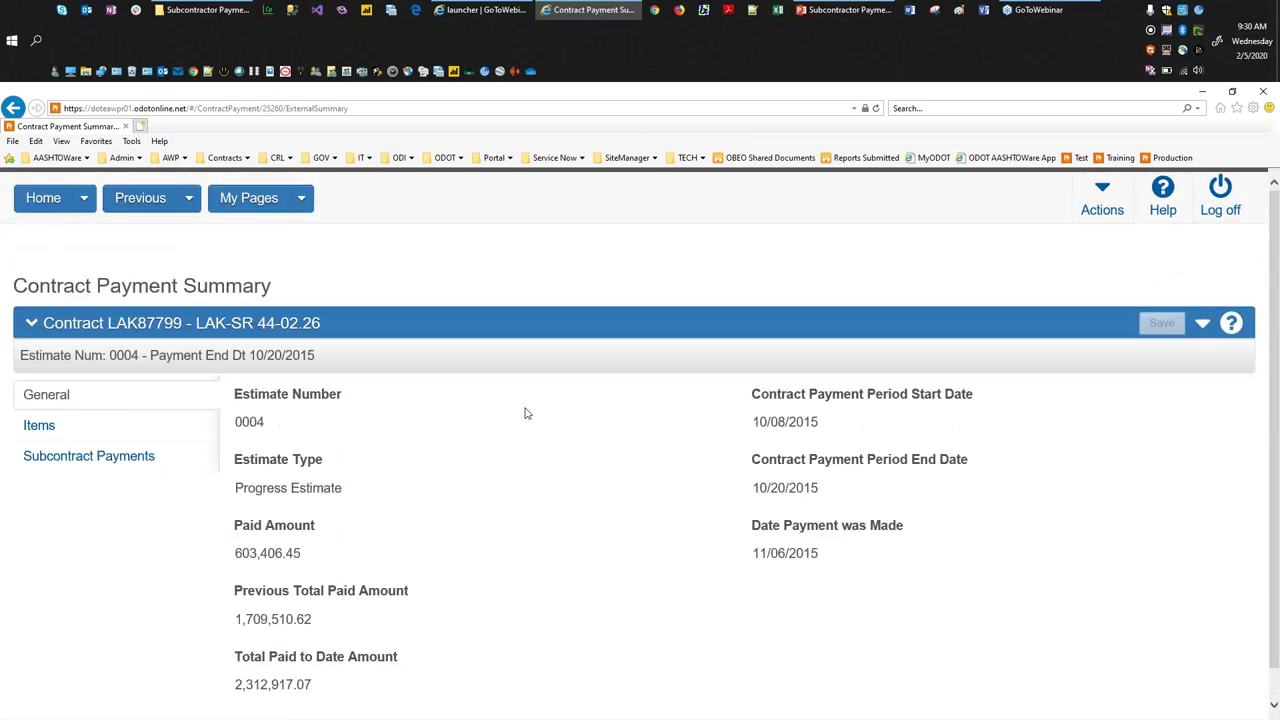
left_click(72, 458)
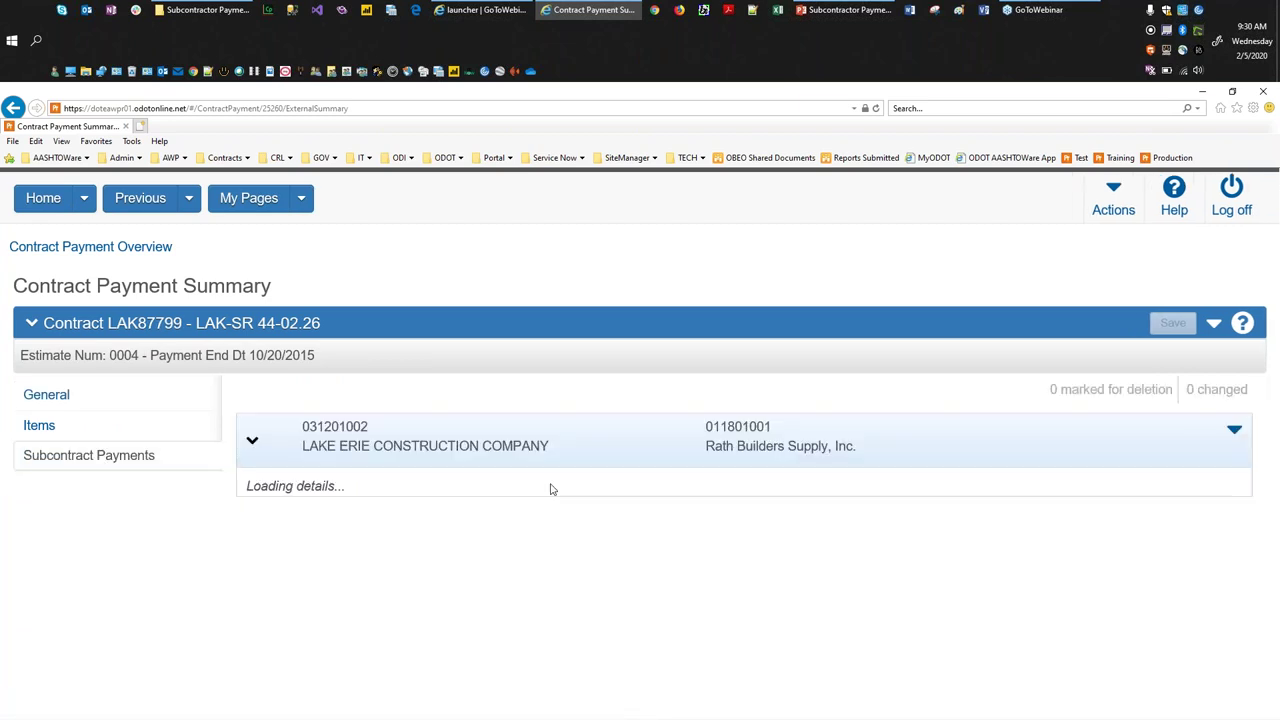
Start verifying the payment to Rath Builders Supply, Inc. and review its payment report through to the receipt verification stage
scroll(550, 489, "down", 2)
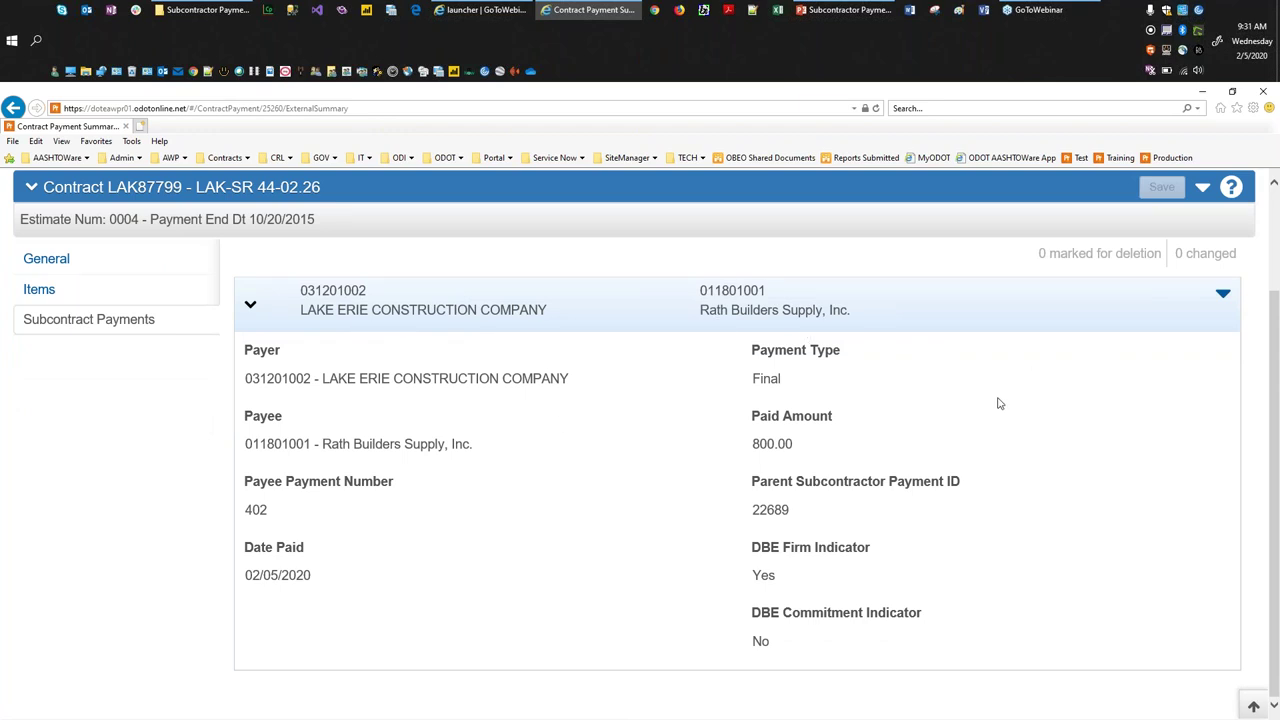
left_click(1222, 296)
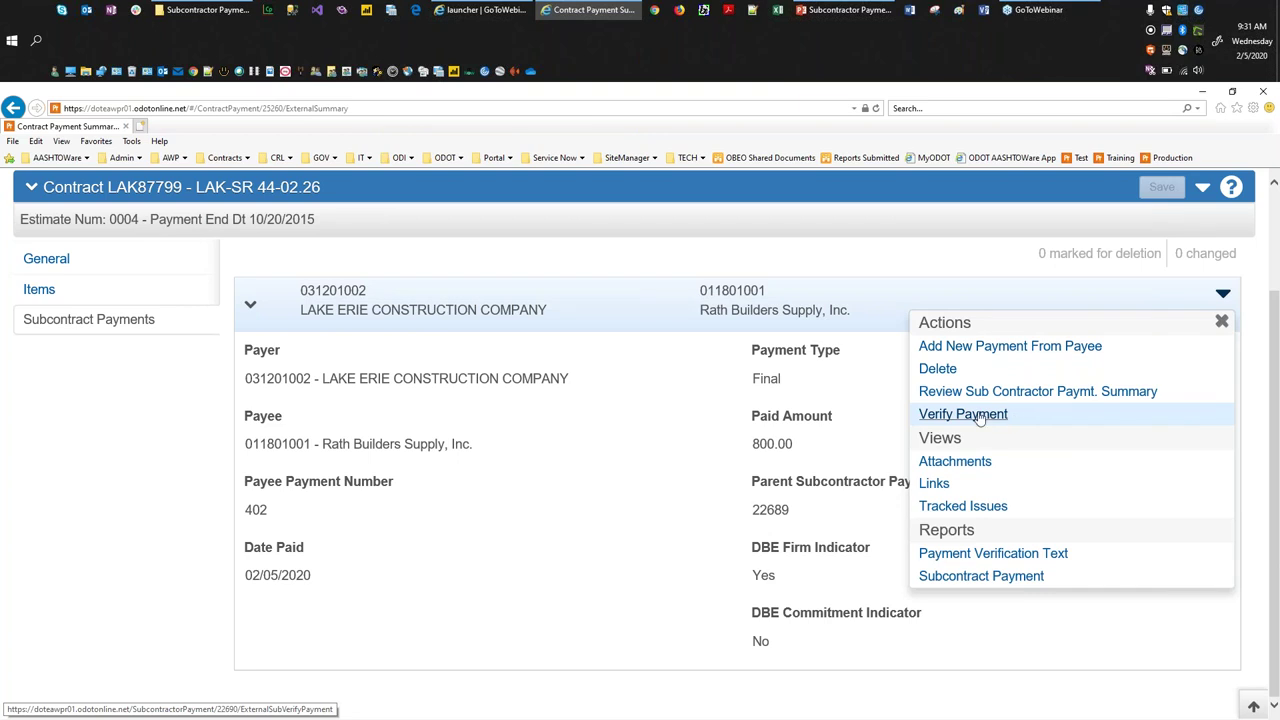
left_click(979, 415)
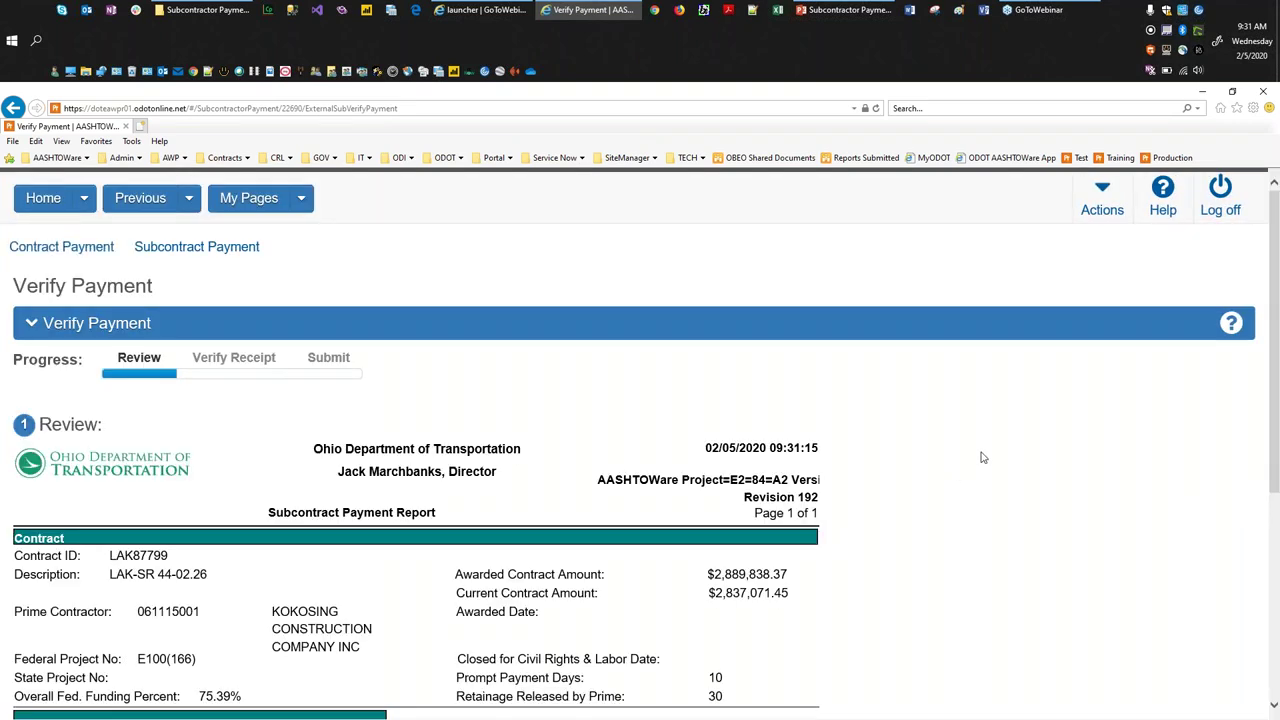
scroll(985, 454, "down", 1)
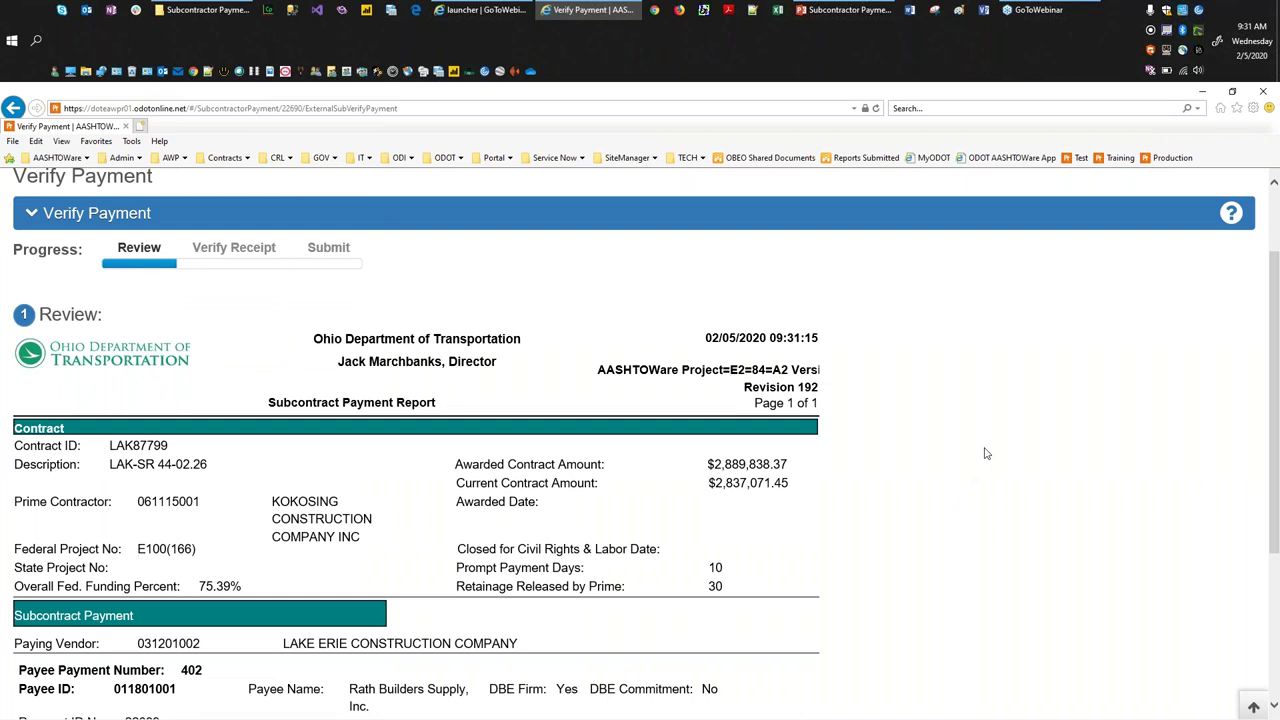
scroll(985, 454, "down", 3)
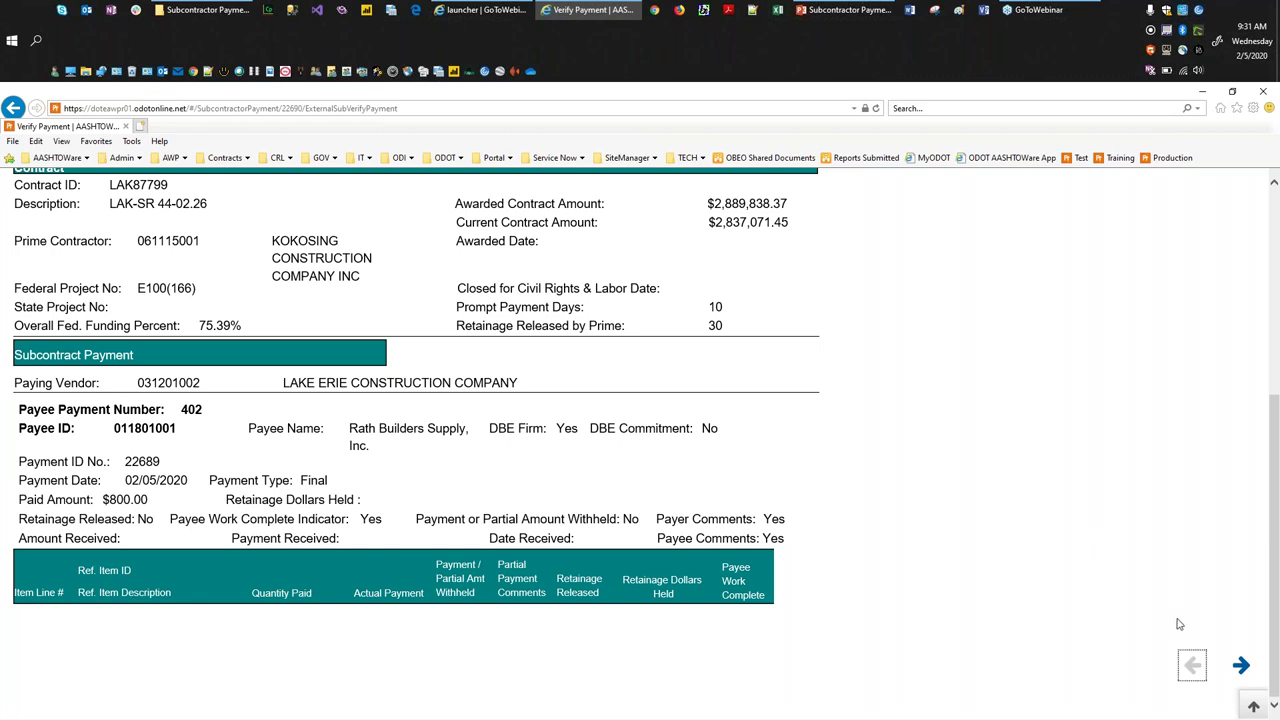
left_click(1241, 666)
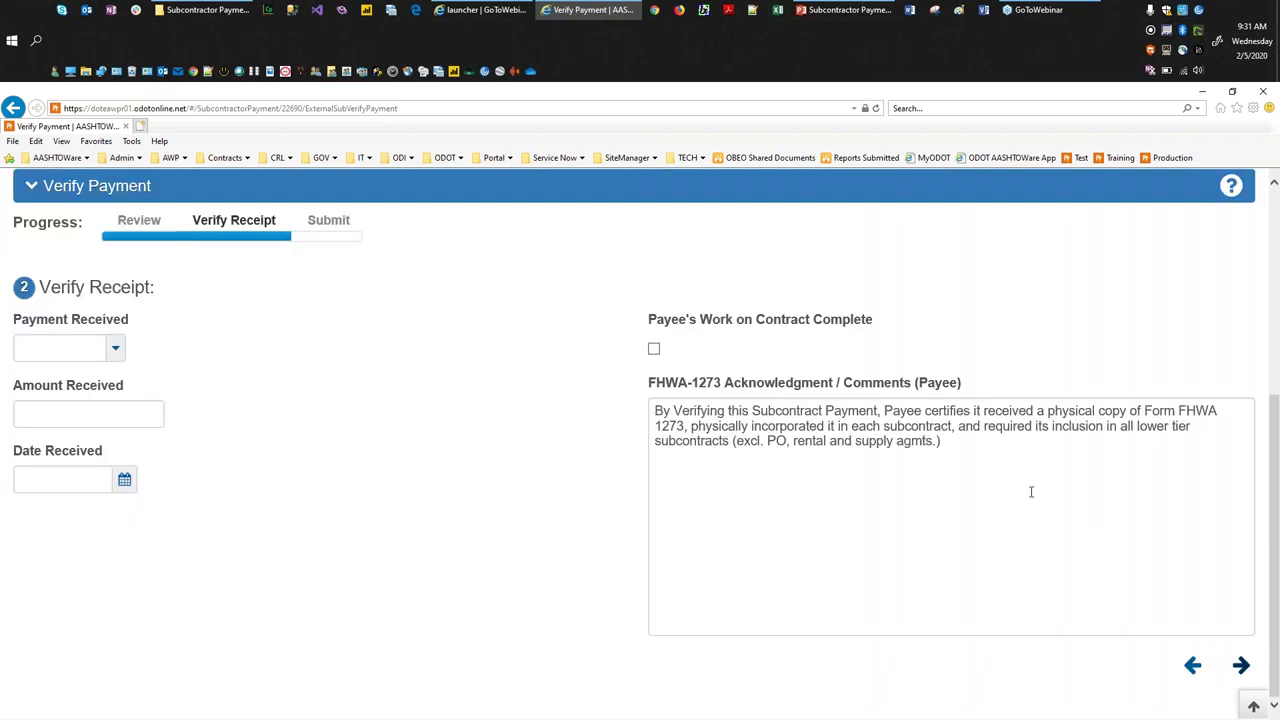
Set the payment received to Yes as Expected and the amount received to 800.00
left_click(115, 348)
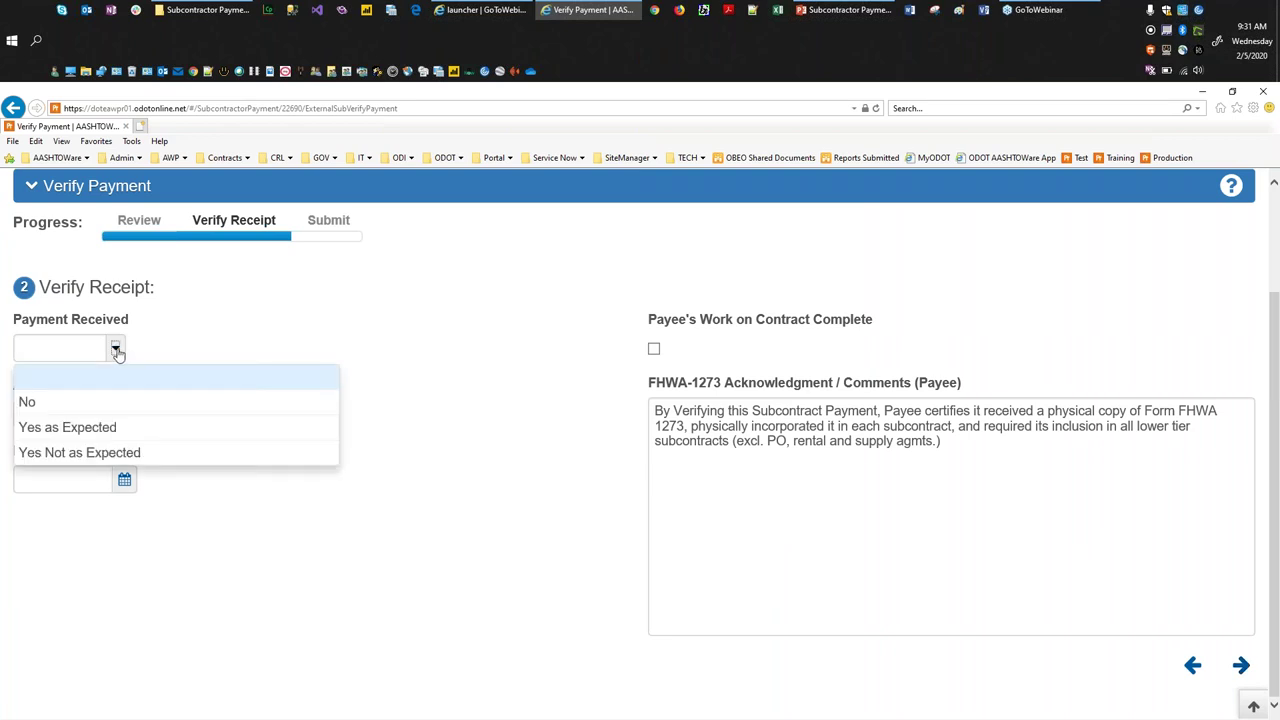
left_click(95, 428)
left_click(138, 418)
type("800")
left_click(320, 416)
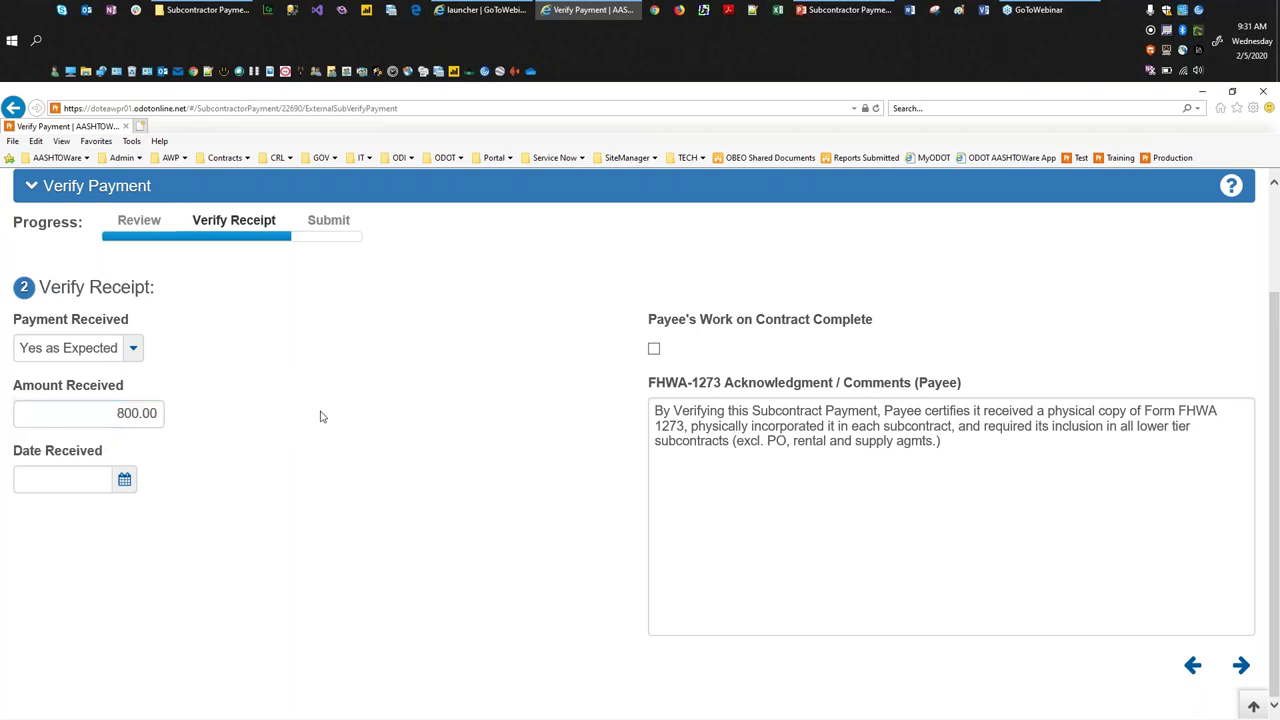
Set the date received to 02/05/2020 and mark the payee's work on the contract as complete
left_click(124, 480)
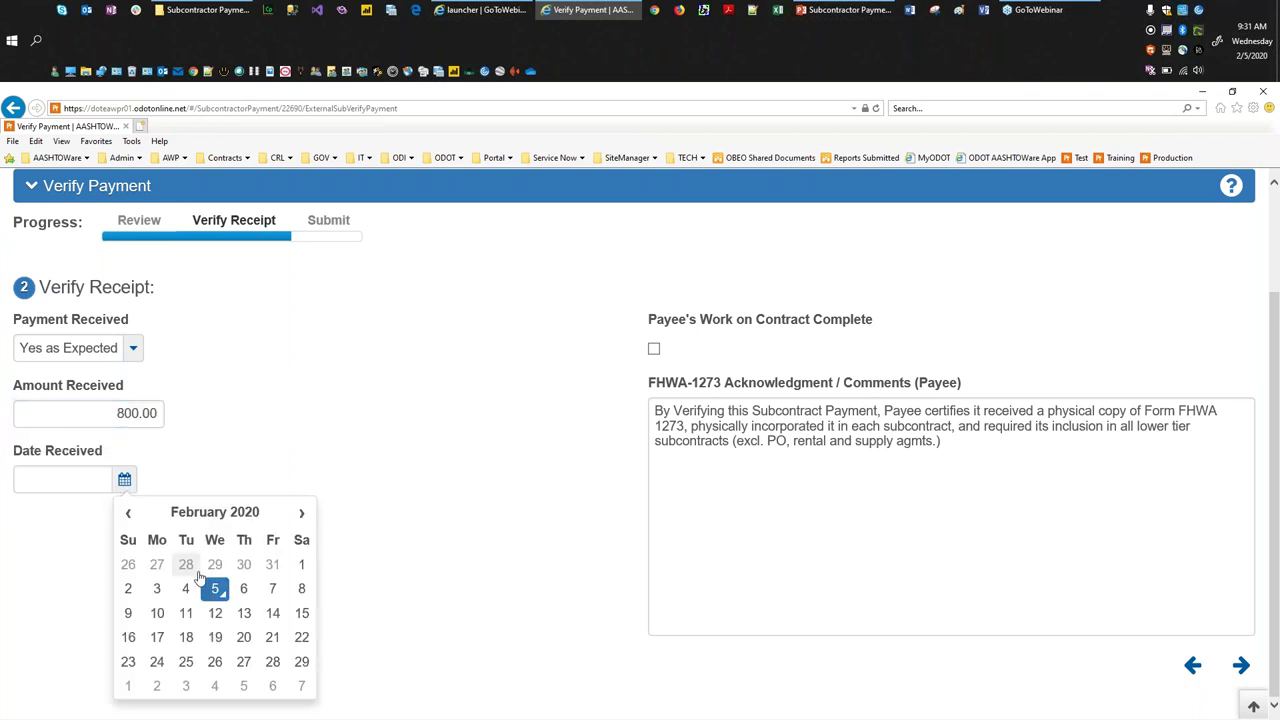
left_click(215, 589)
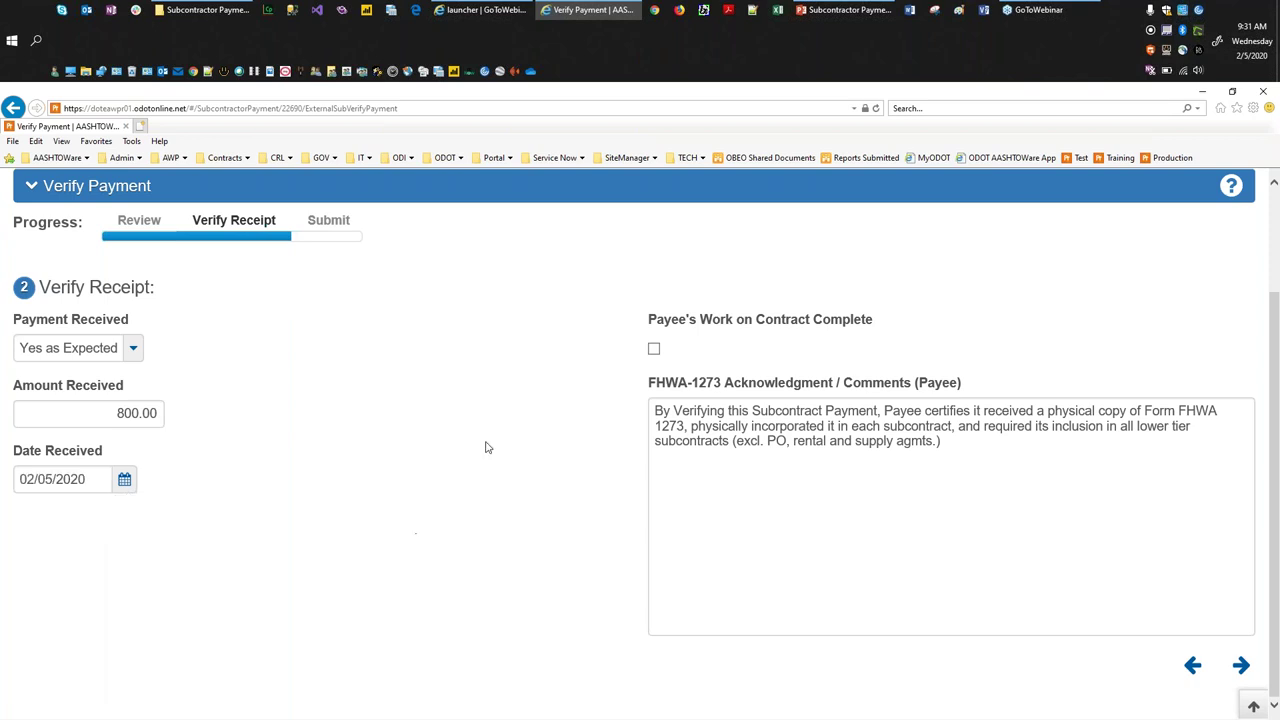
left_click(654, 349)
Submit the verification of the payment to Rath Builders Supply, Inc. and review the endorsements in its payment summary
left_click(1241, 666)
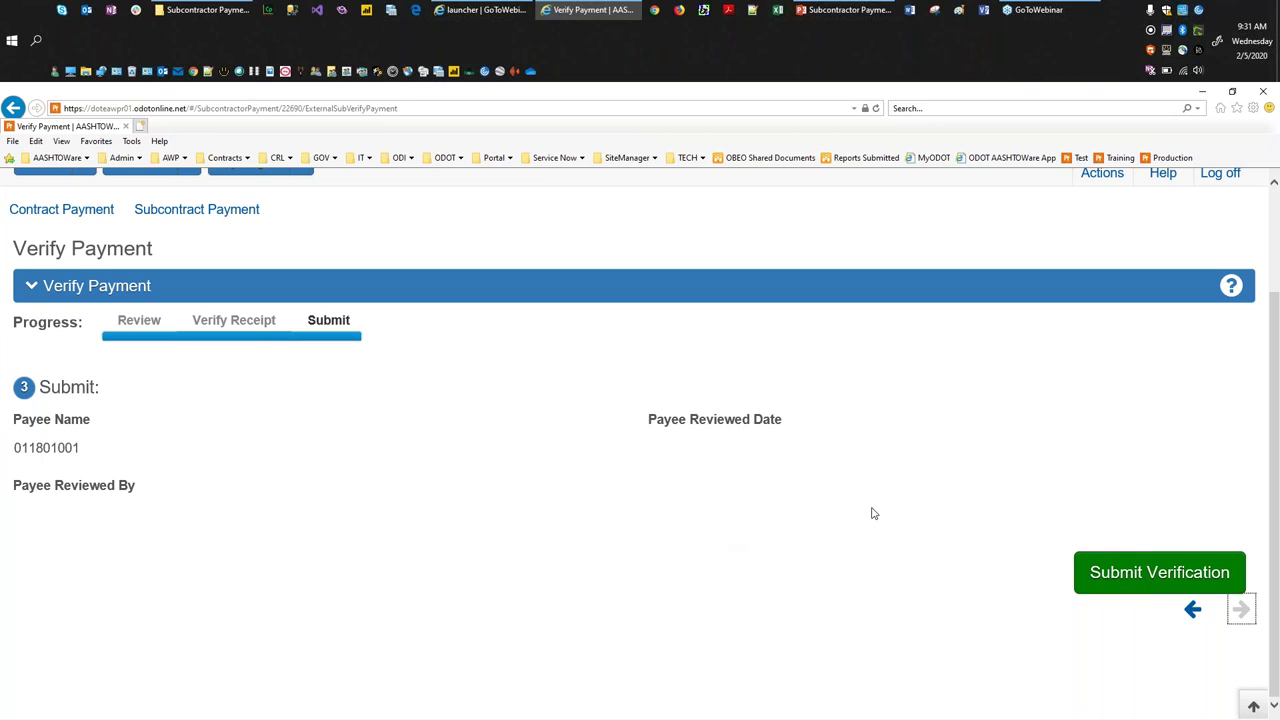
left_click(1152, 577)
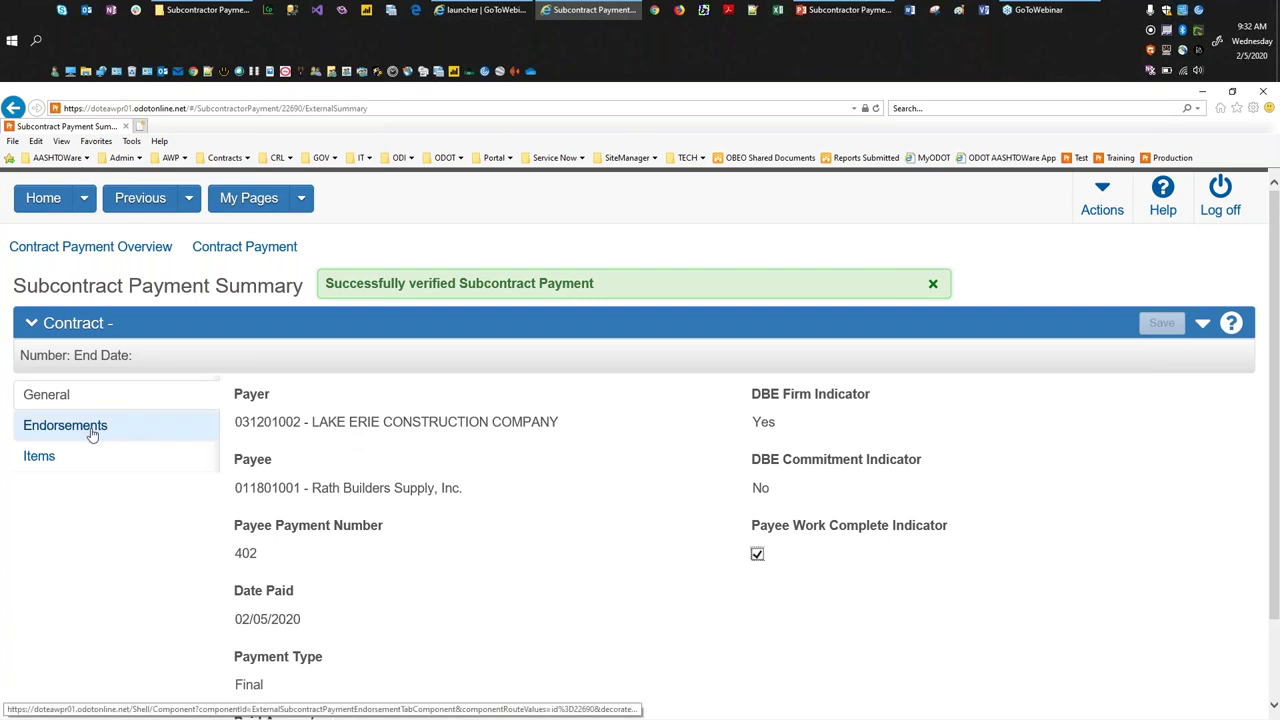
left_click(54, 428)
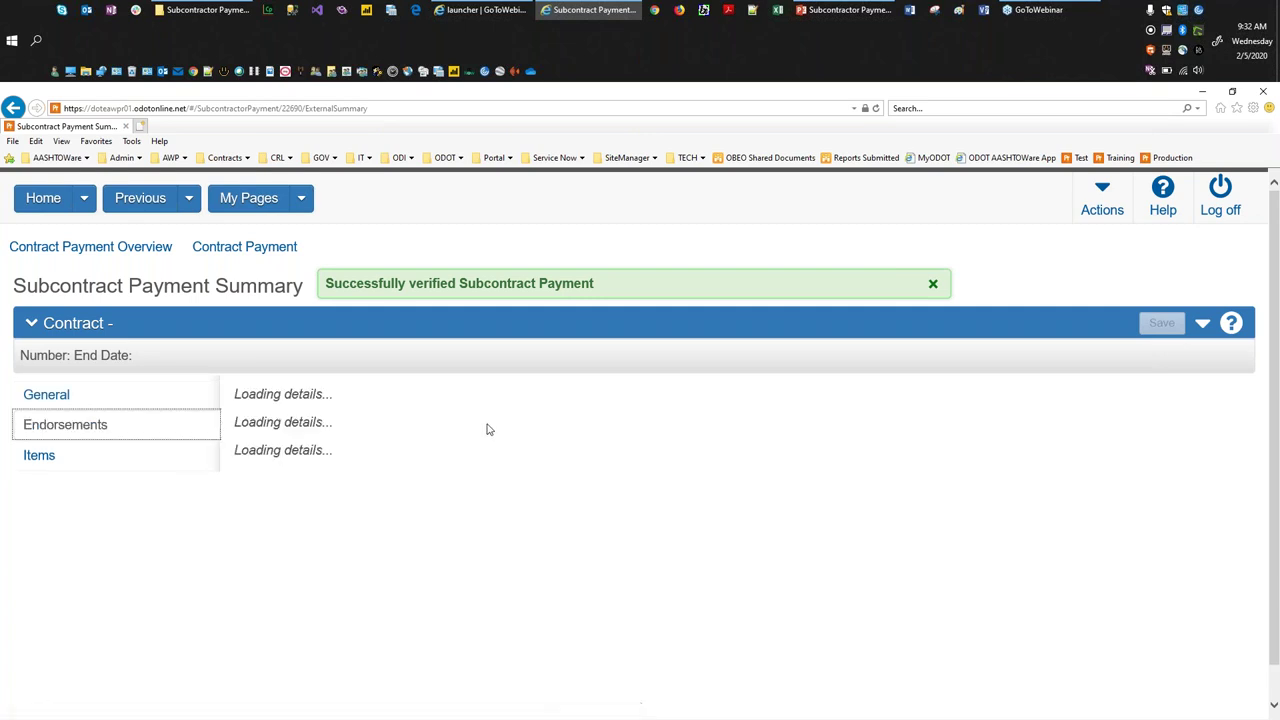
scroll(547, 452, "down", 1)
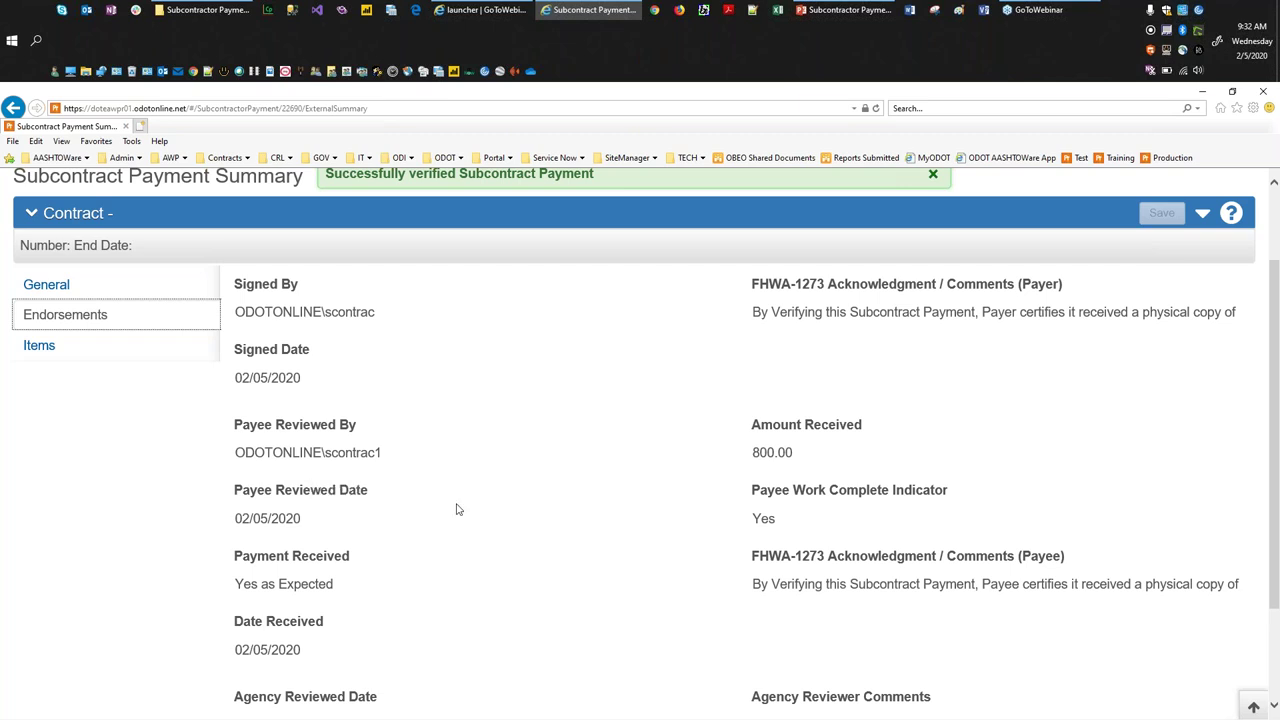
scroll(456, 510, "up", 2)
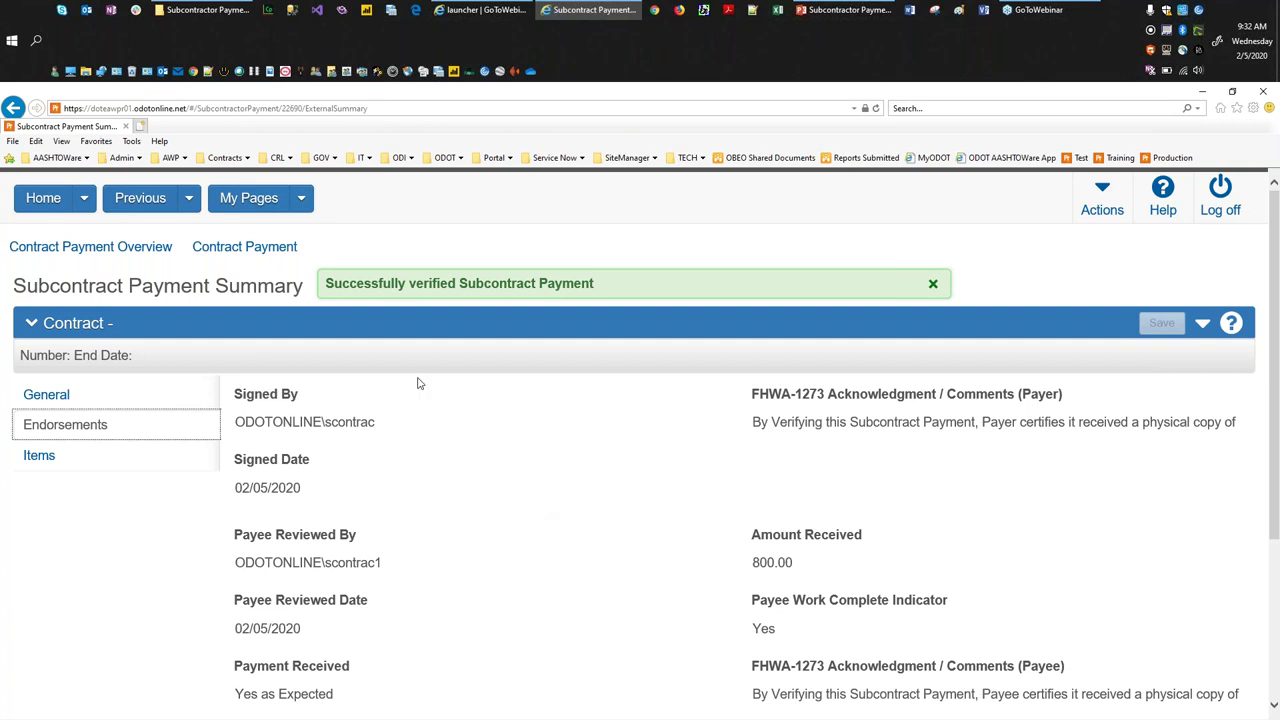
left_click(50, 206)
Switch to the Subcontractor Payment Reporting presentation in PowerPoint and show slide 30 on the withholding tab
mouse_move(836, 12)
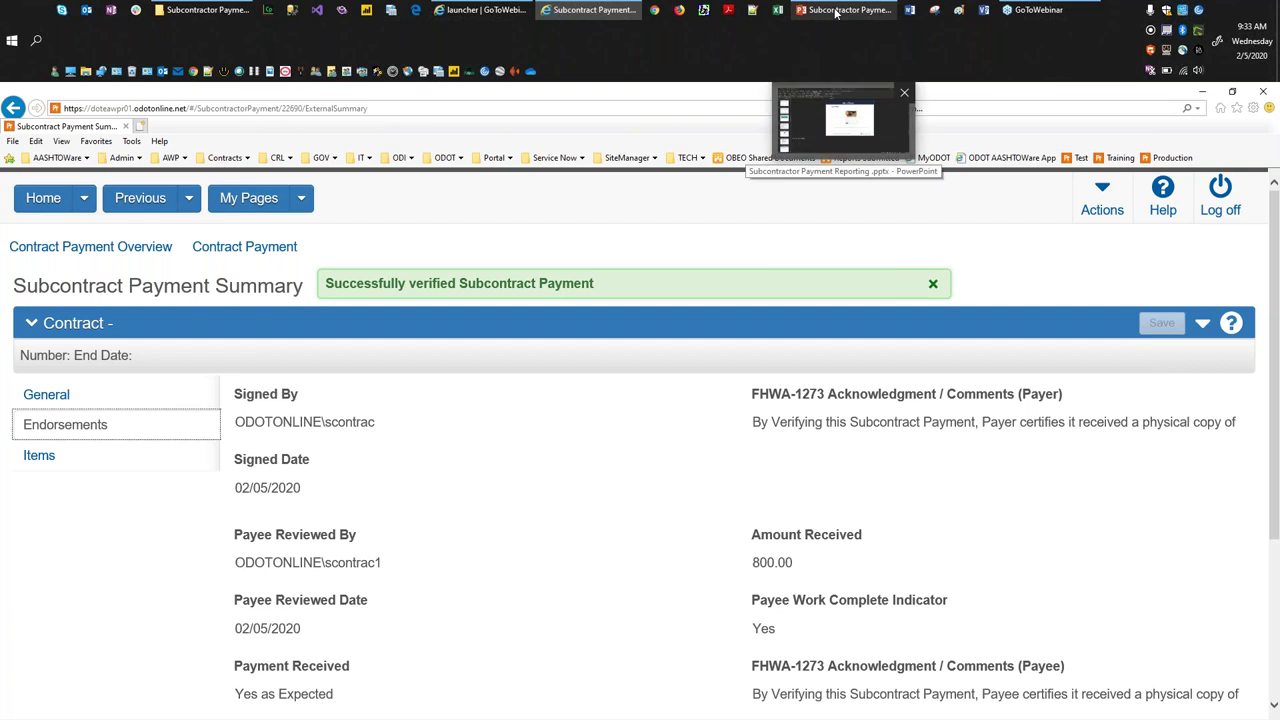
left_click(836, 12)
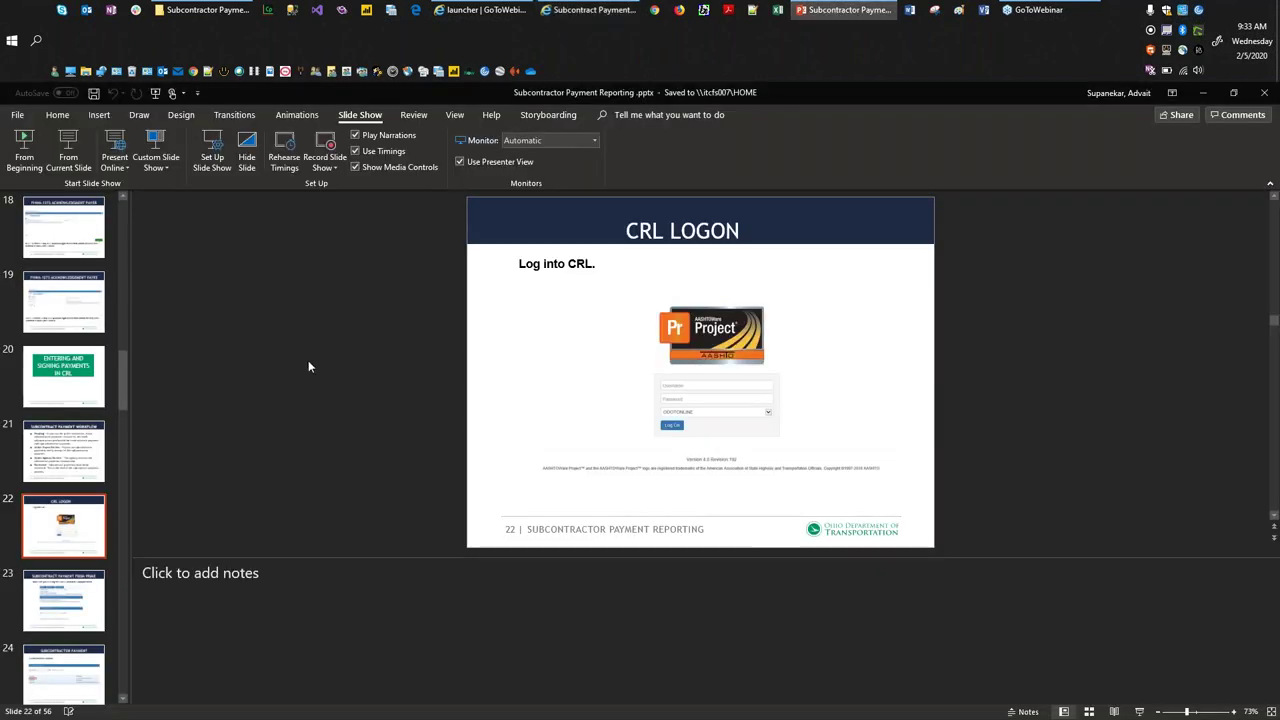
scroll(85, 411, "down", 6)
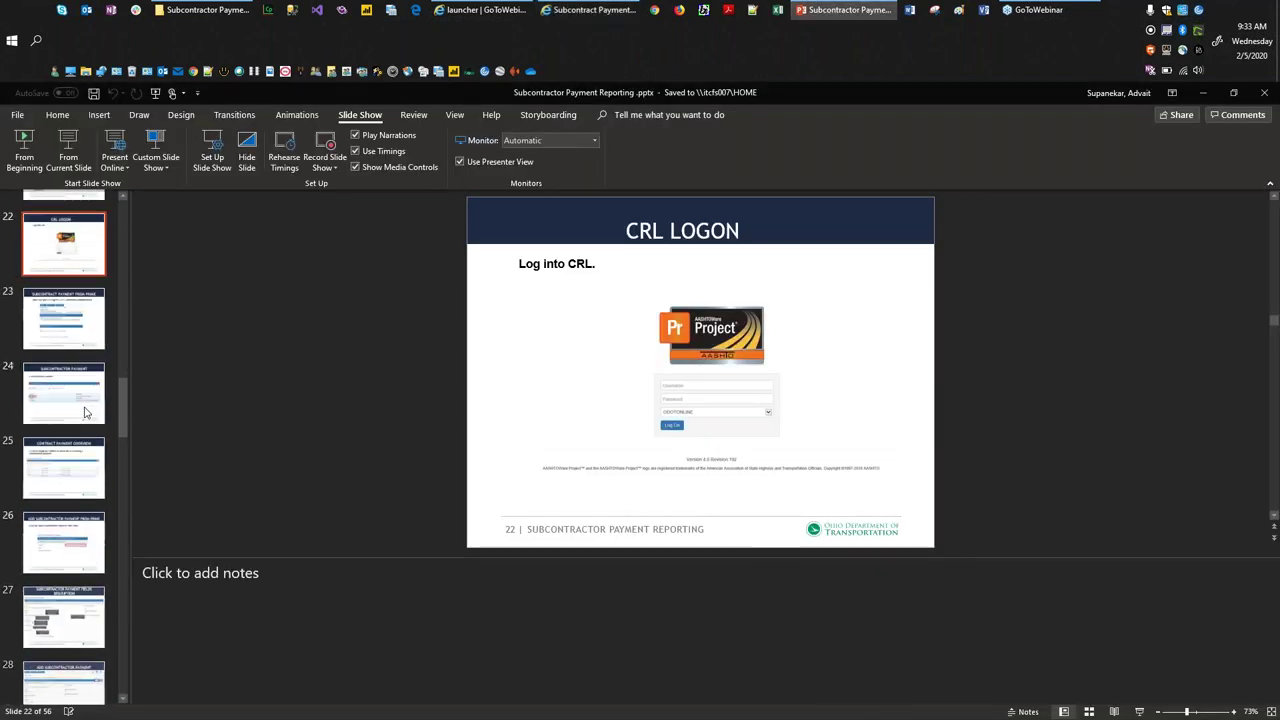
scroll(85, 411, "down", 1)
left_click(63, 545)
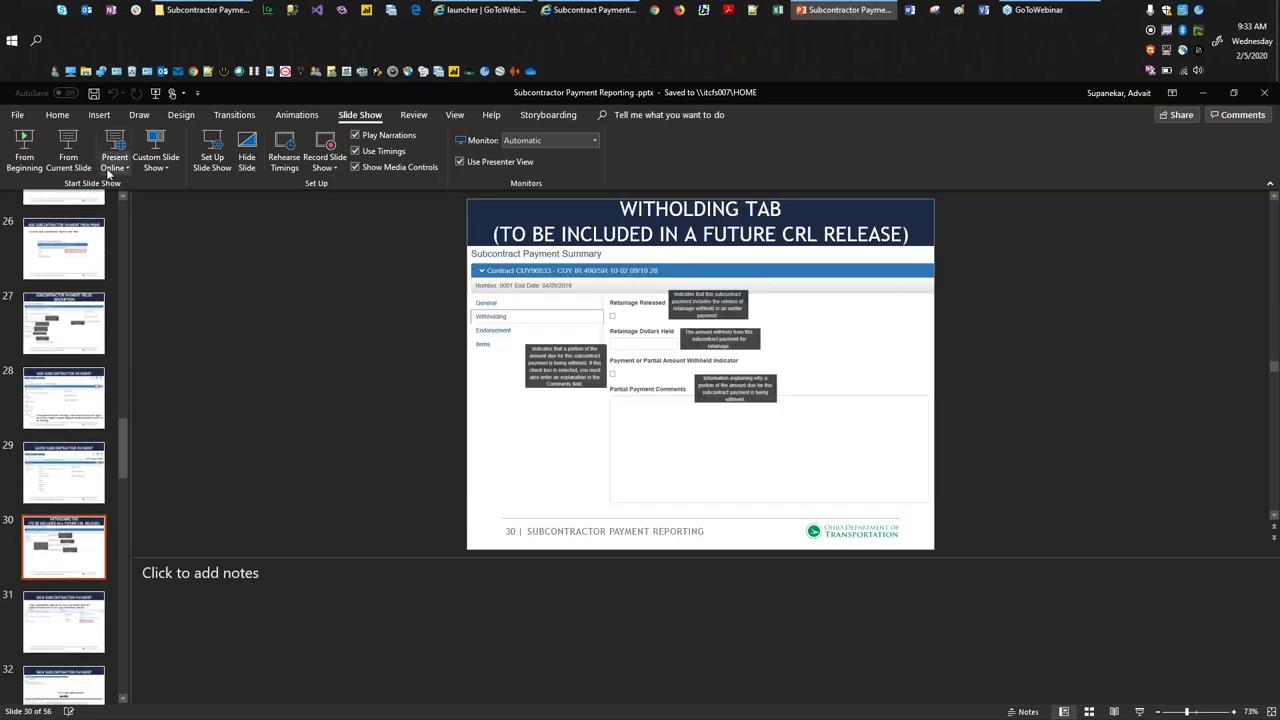